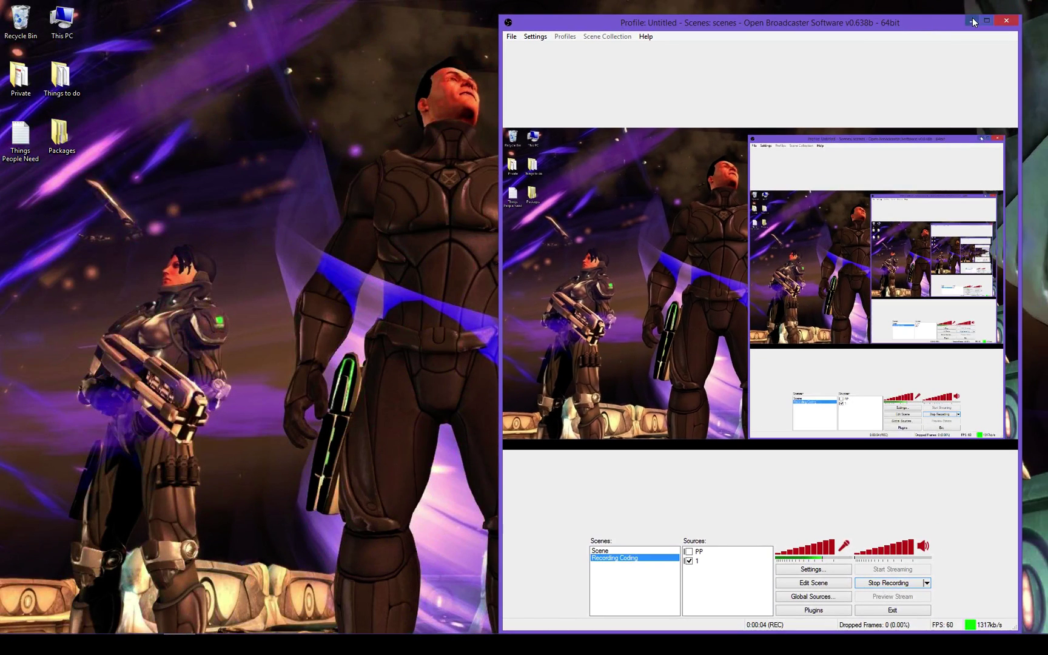
- Begin a new Unity project and name its location folder YouMoba under Documents
left_click(973, 21)
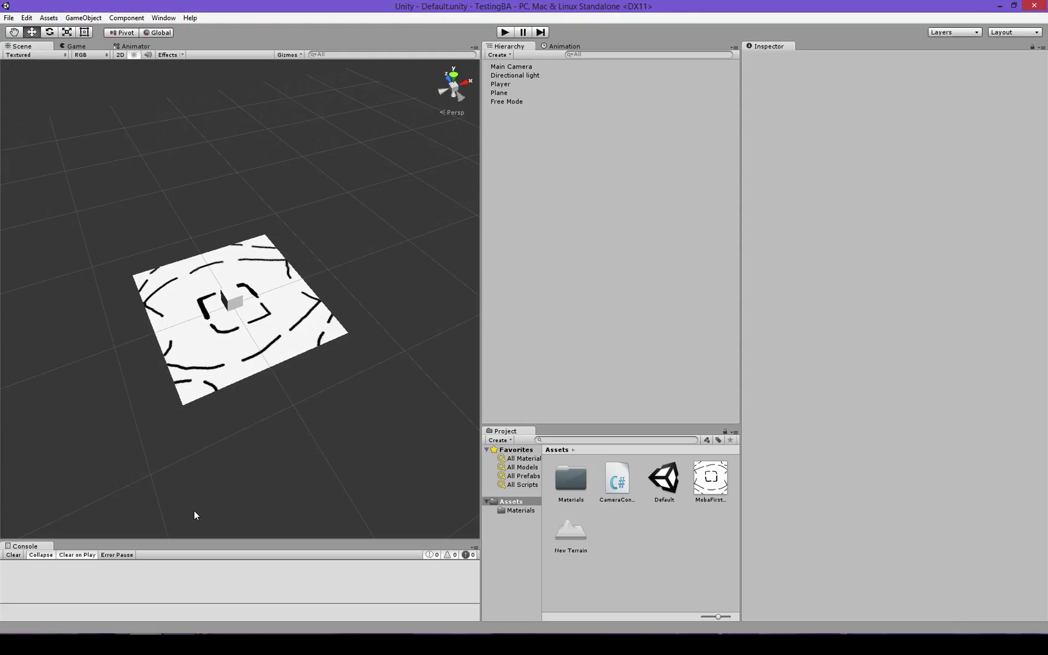
left_click(10, 17)
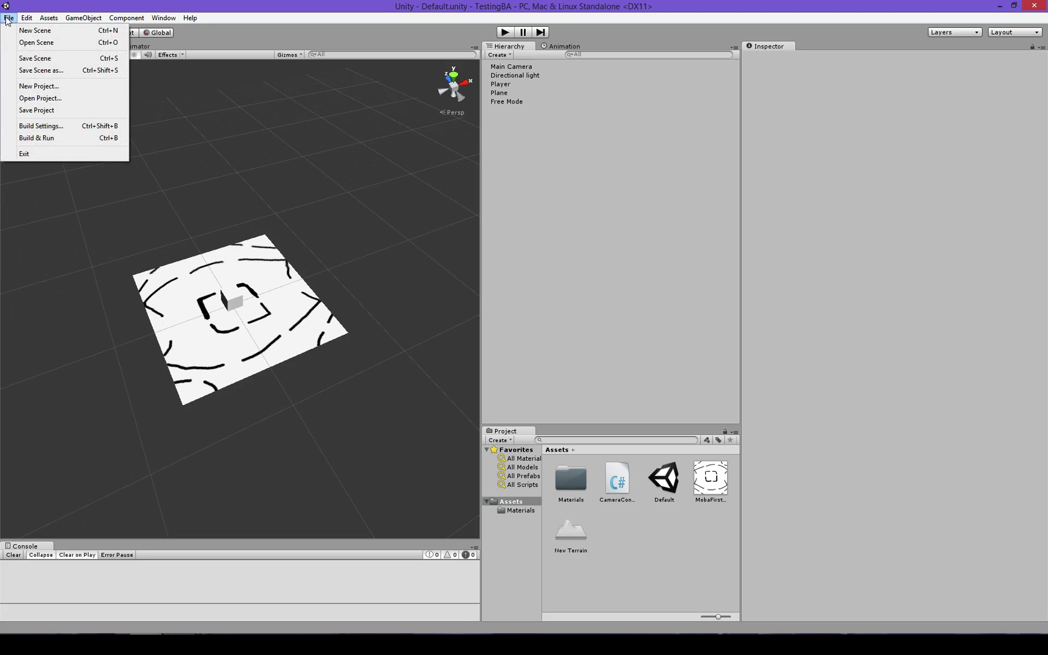
left_click(36, 86)
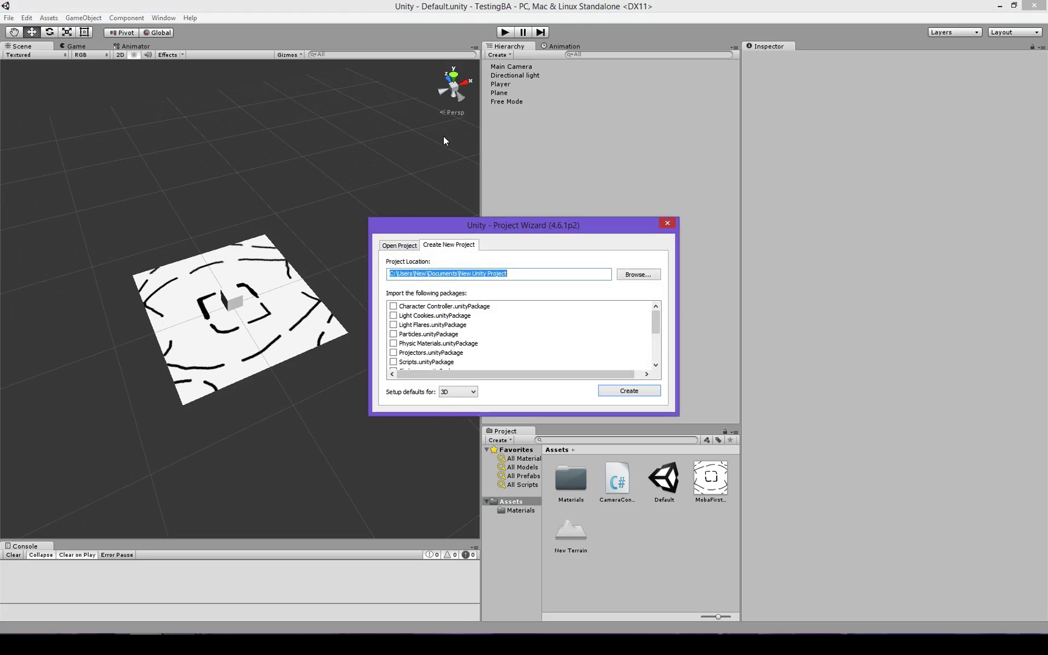
left_click_drag(515, 272, 462, 277)
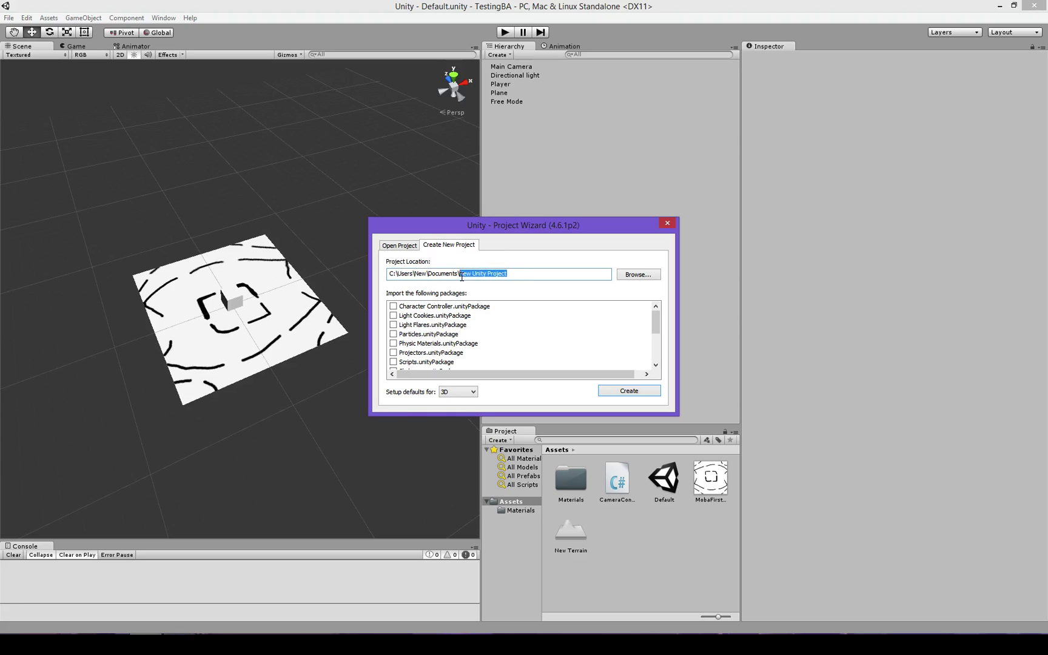
type("YouMoba")
type("ube")
key("BackSpace")
key("BackSpace")
key("BackSpace")
key("BackSpace")
left_click_drag(659, 323, 657, 351)
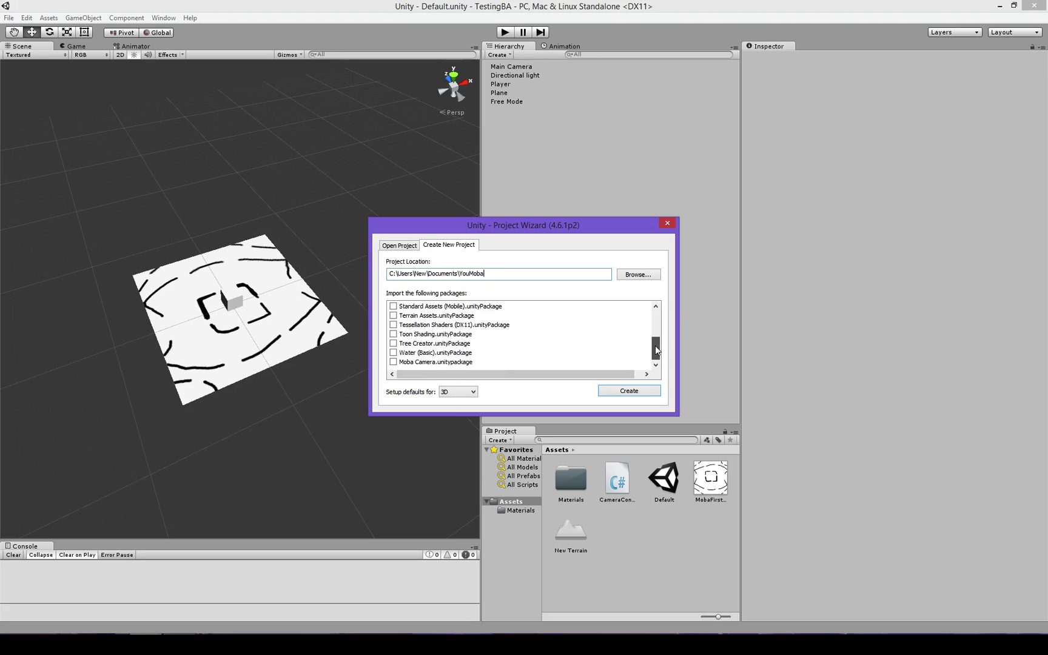
left_click(393, 363)
scroll(496, 355, "up", 2)
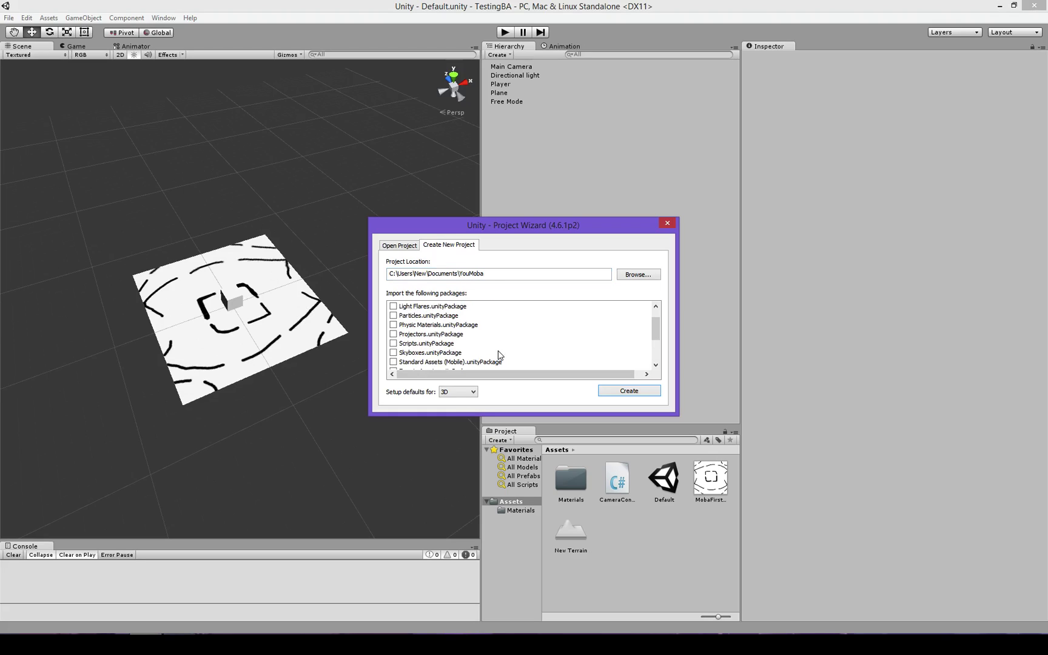
scroll(461, 346, "up", 1)
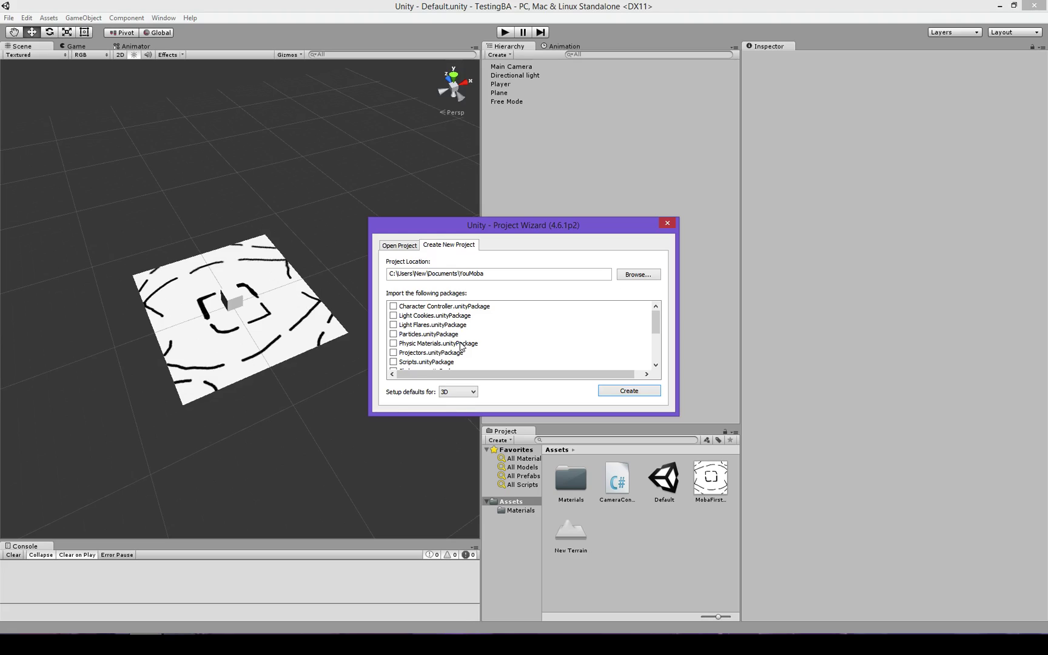
scroll(461, 347, "down", 3)
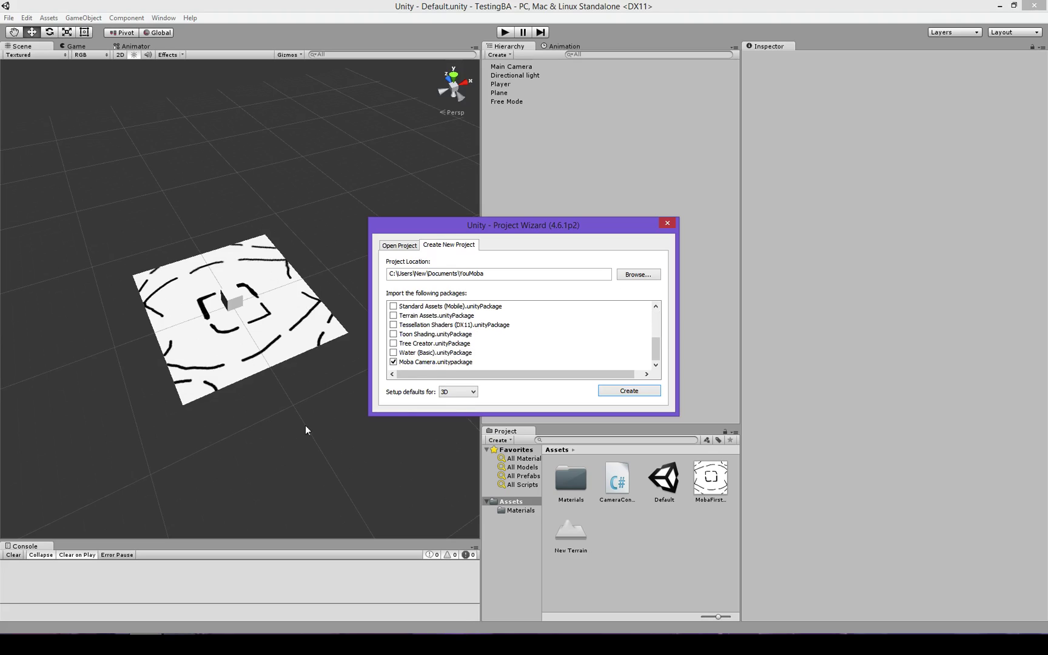
left_click(394, 362)
- Open the Packages folder on the desktop and check which asset folders it contains
left_click(265, 410)
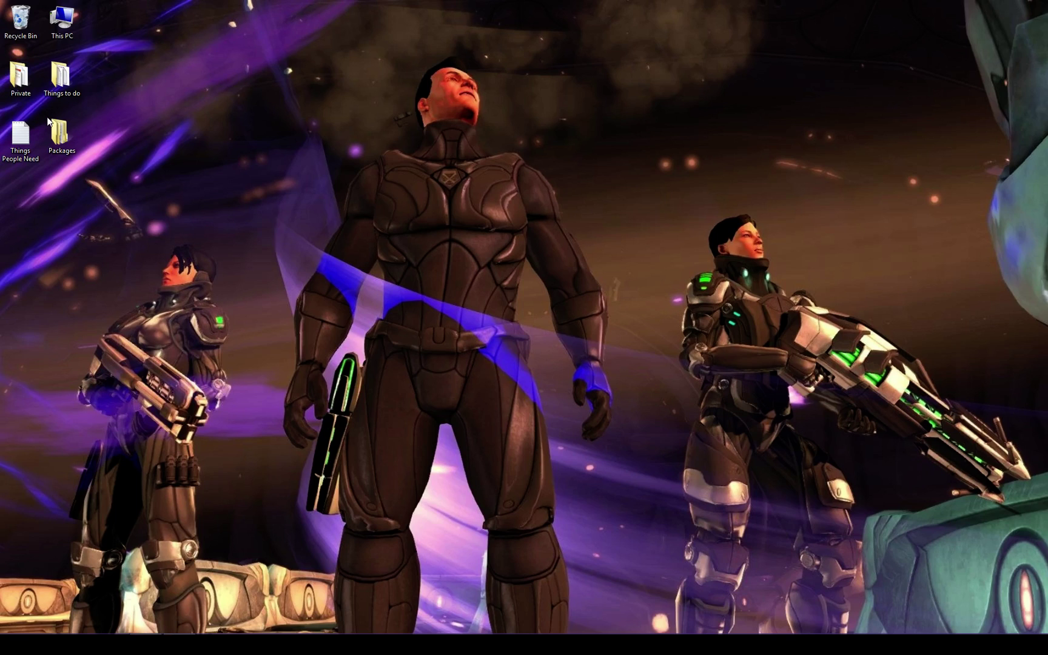
double_click(60, 129)
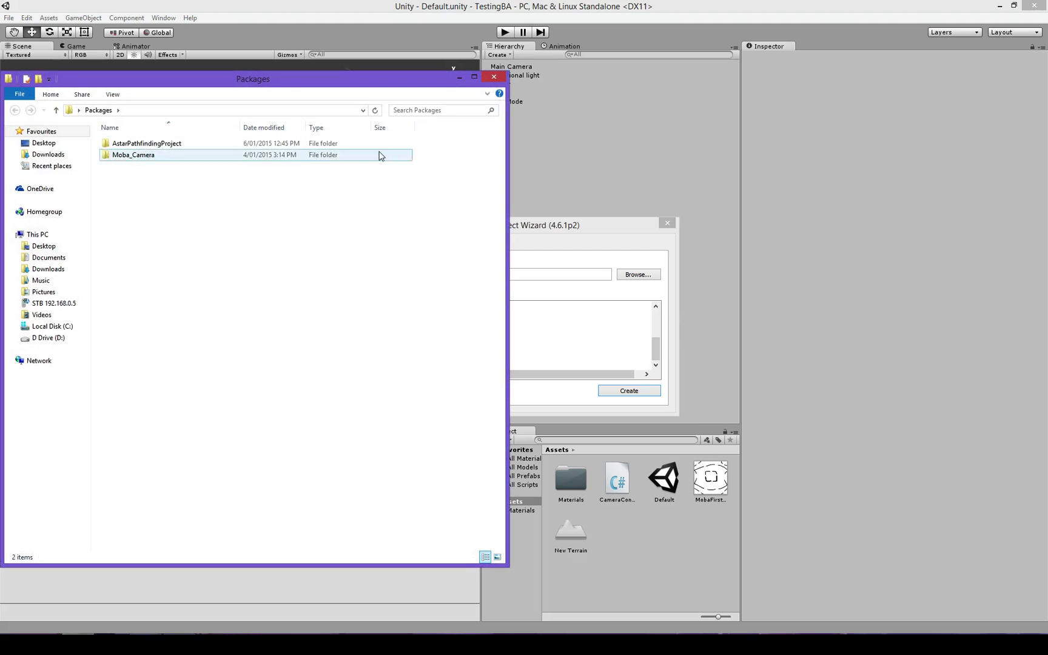
key("ctrl+a")
left_click(346, 281)
left_click_drag(344, 271, 245, 144)
left_click(298, 189)
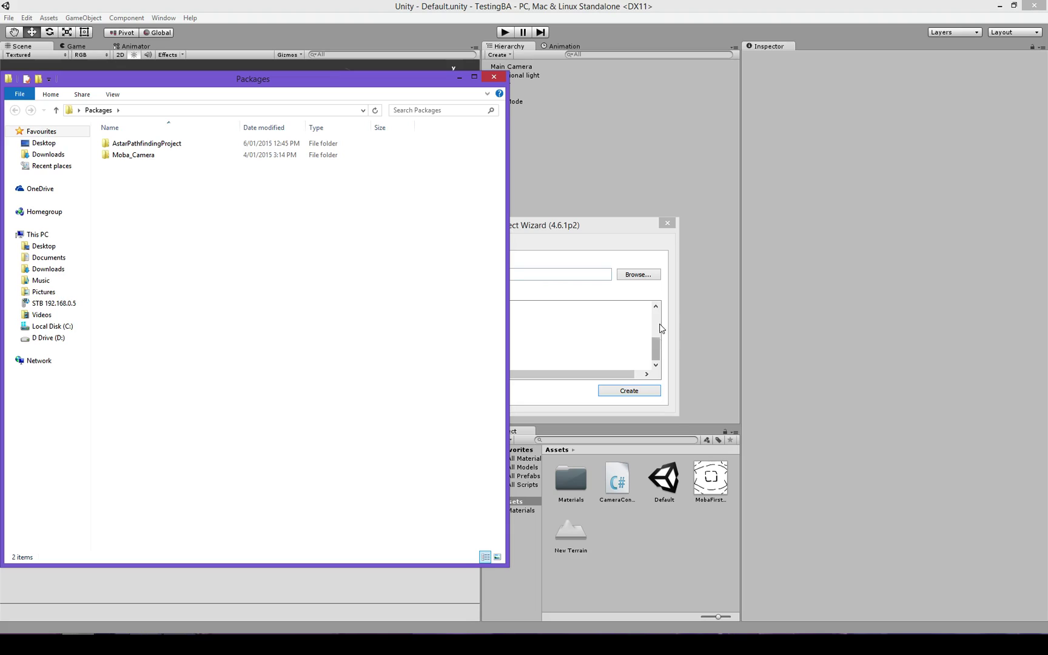
- Return to the project wizard and create the YouMoba project without importing any of the listed packages
left_click(622, 256)
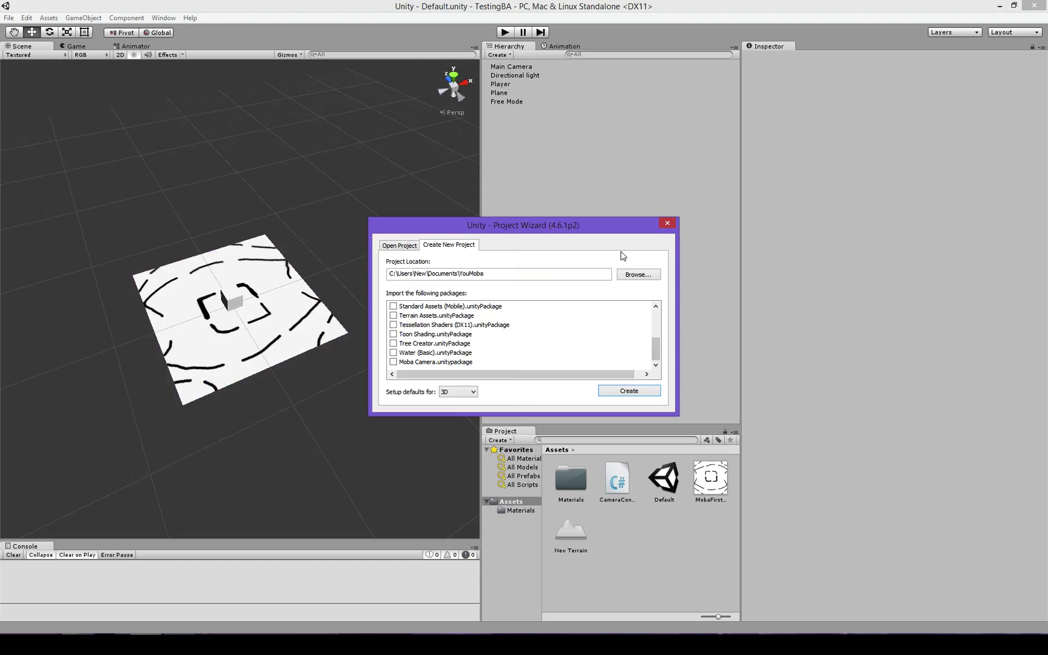
left_click(622, 391)
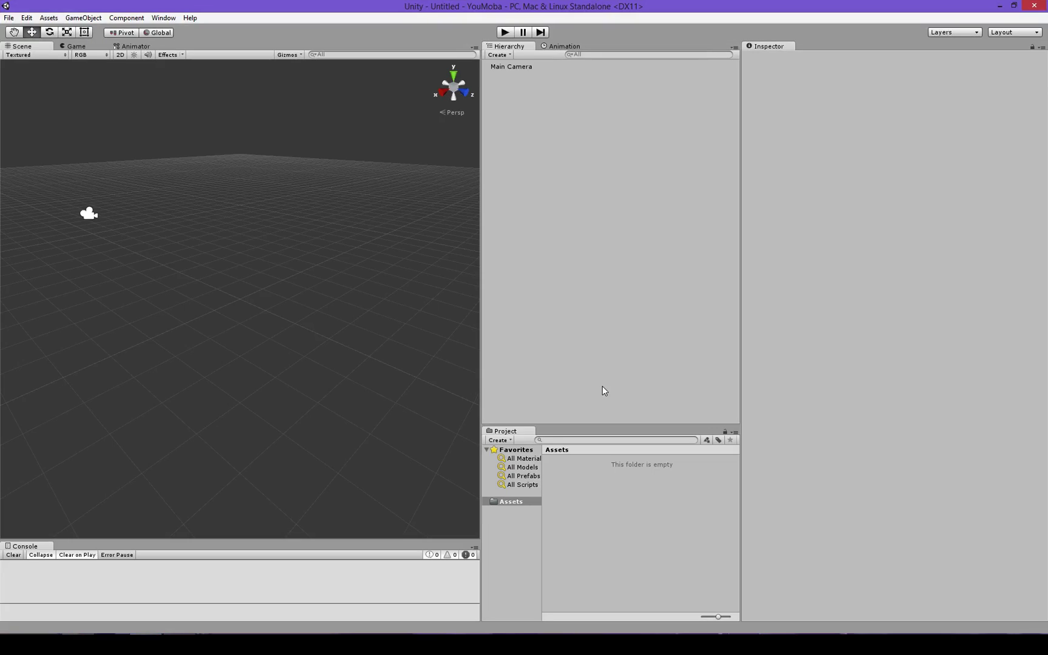
- Add the desktop's Packages folder to the project's Assets, and restore Unity to full screen
left_click(78, 643)
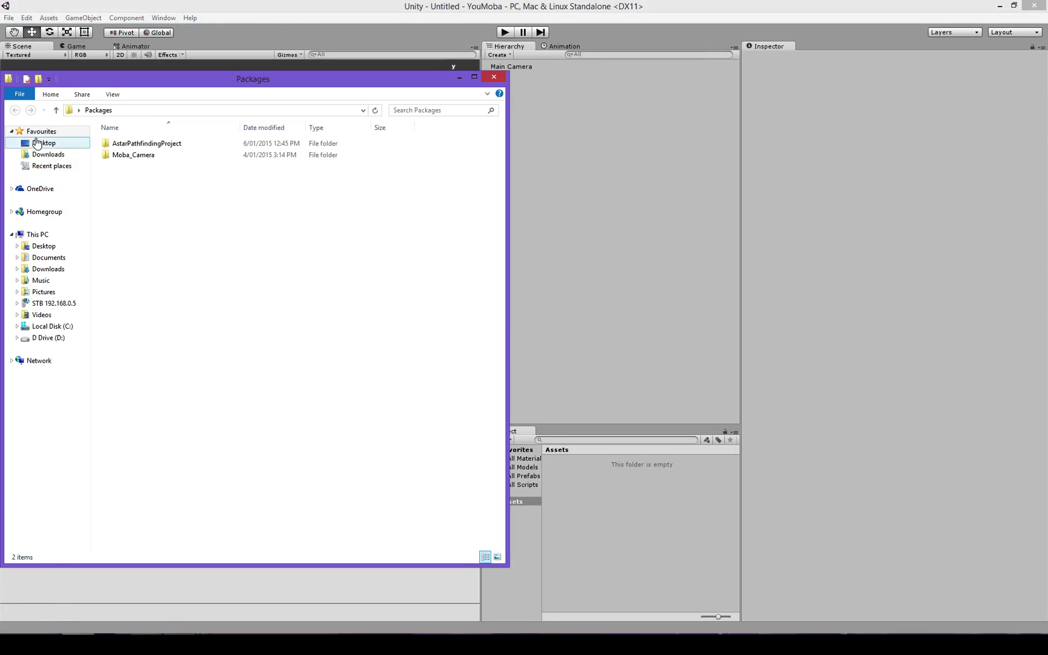
left_click(494, 76)
key("super+Right")
left_click(857, 526)
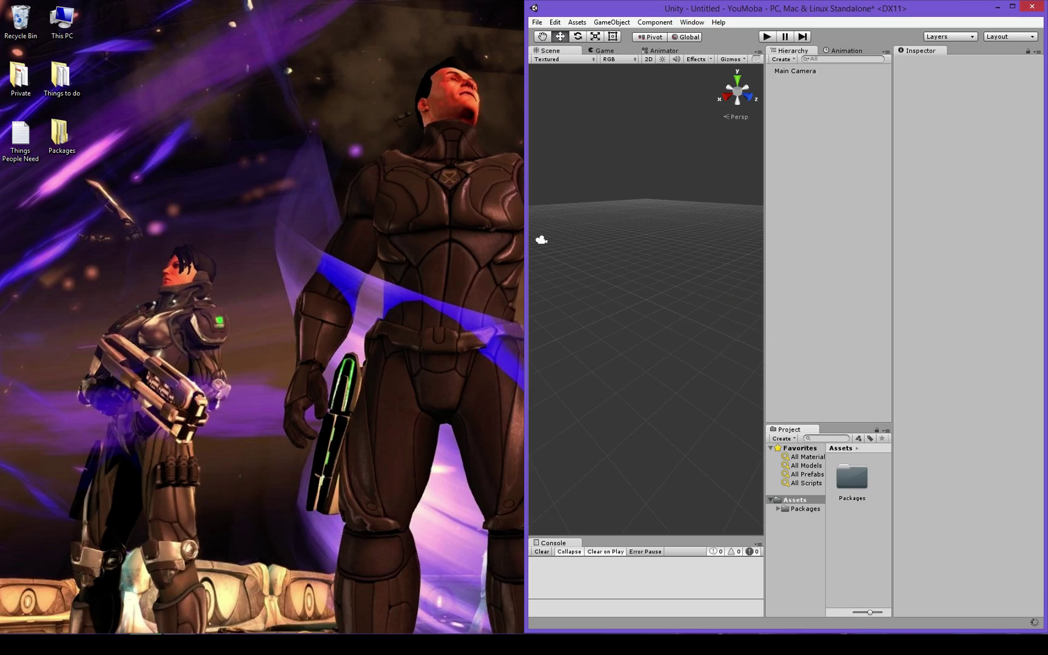
double_click(651, 11)
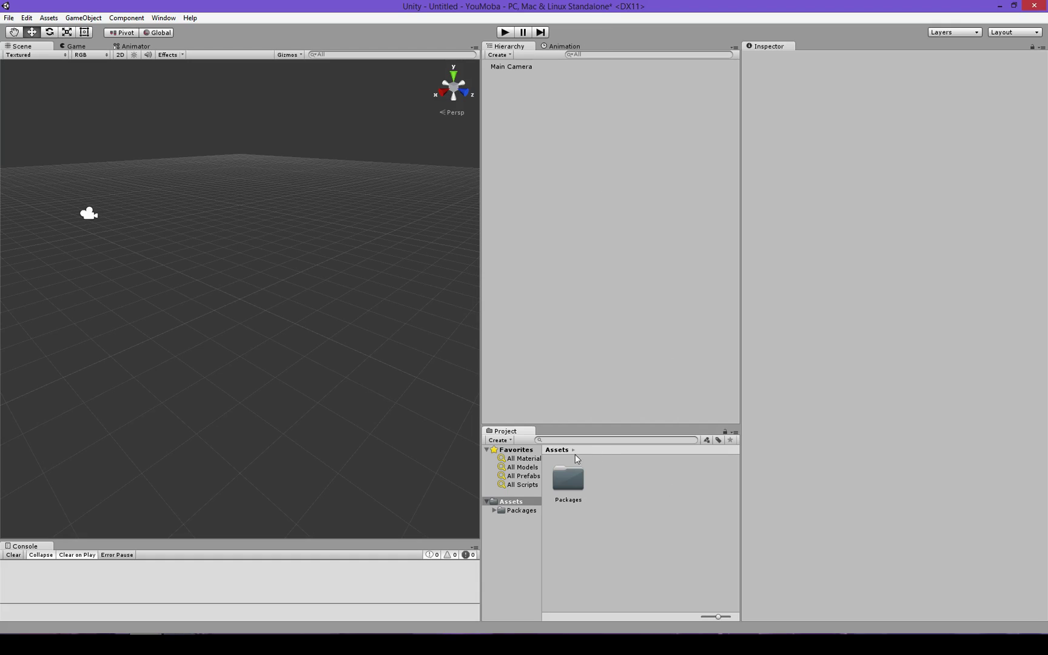
- Open Moba_Camera_Demo_Scene from the Moba_Camera package's TestFiles/Scenes folder without saving the untitled scene
left_click(557, 475)
double_click(557, 476)
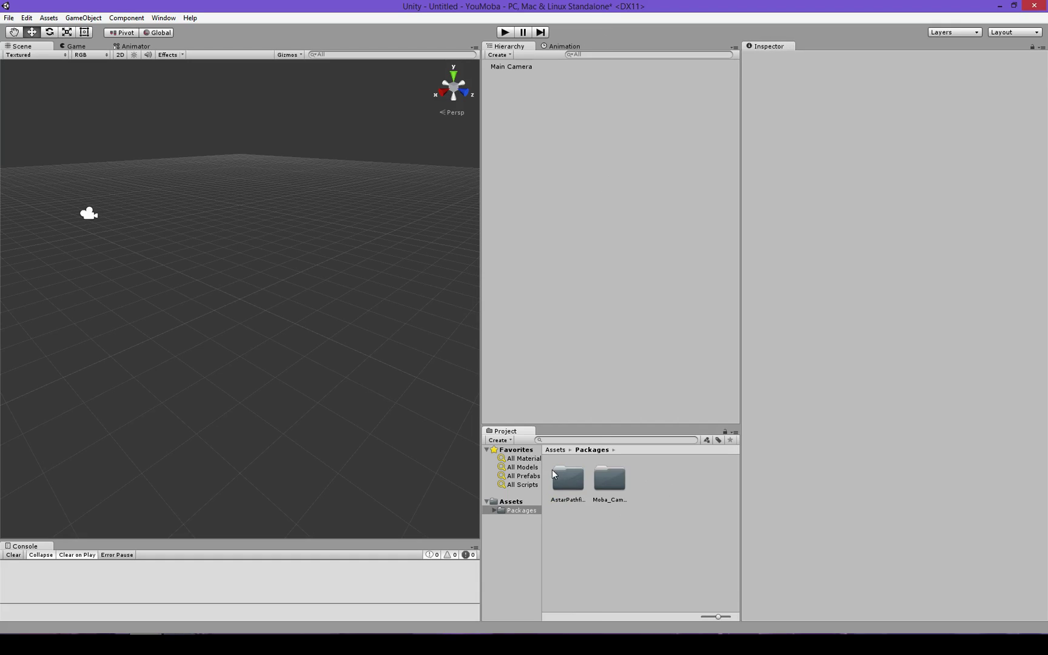
double_click(592, 478)
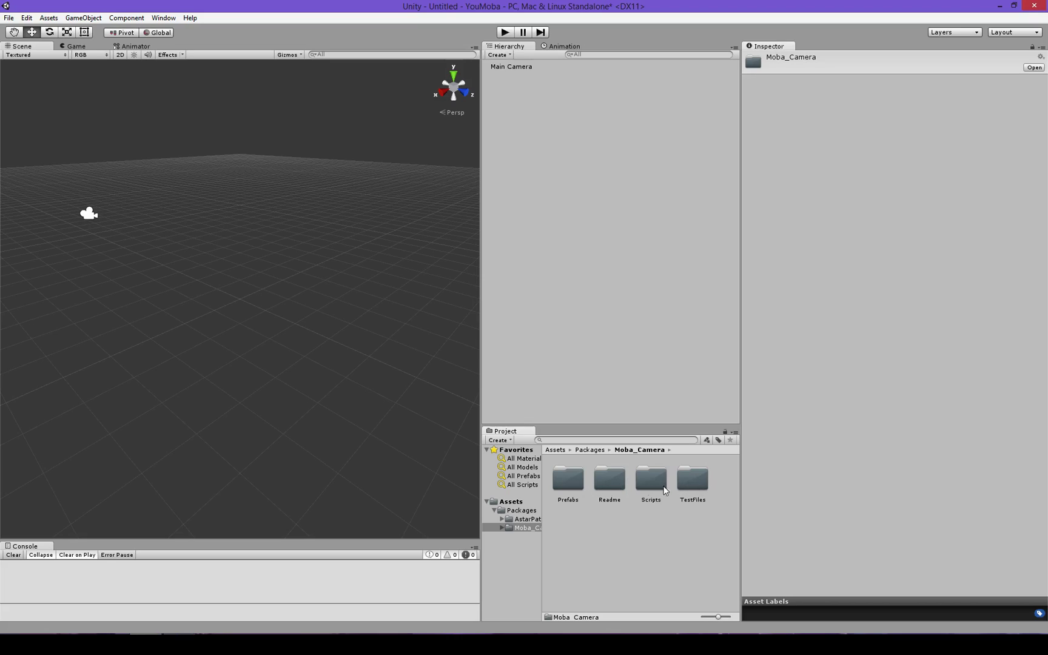
double_click(705, 486)
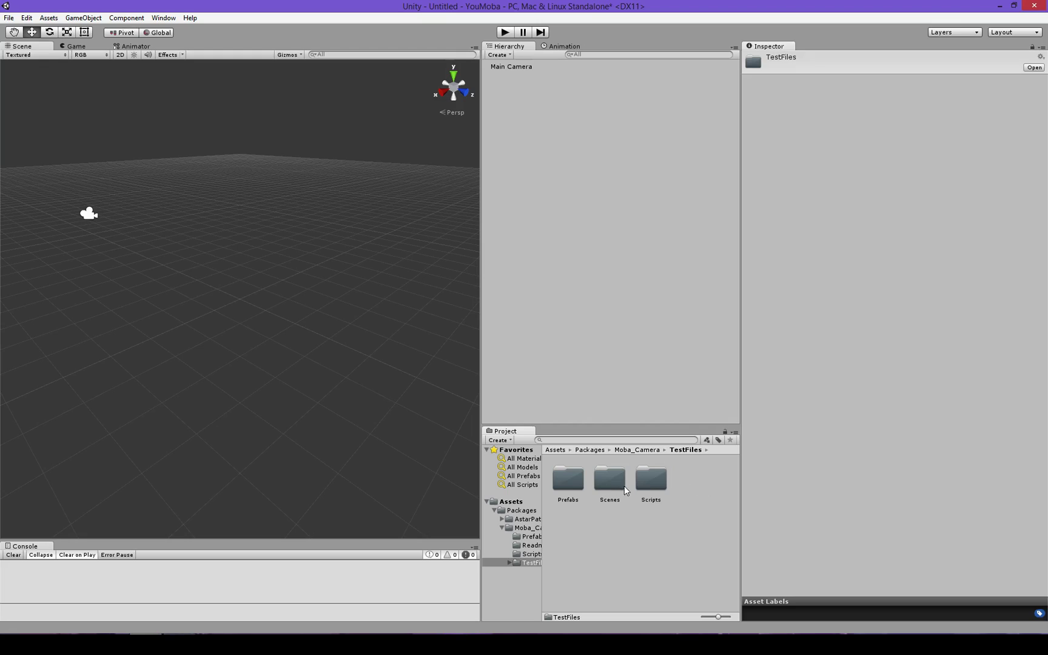
left_click(574, 488)
double_click(606, 485)
left_click(570, 492)
double_click(569, 492)
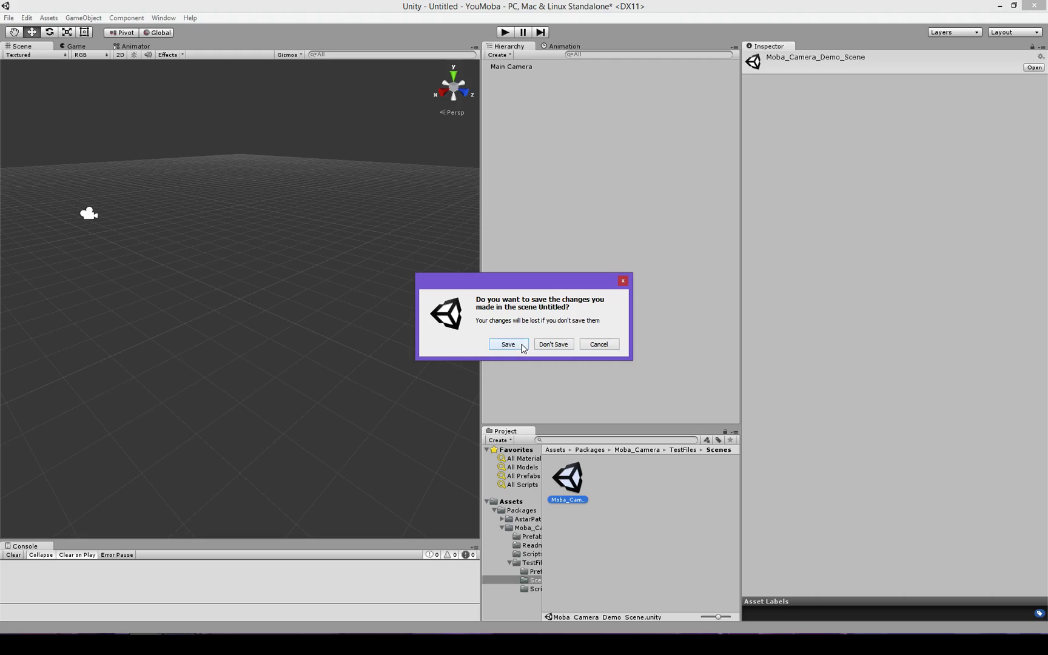
left_click(542, 344)
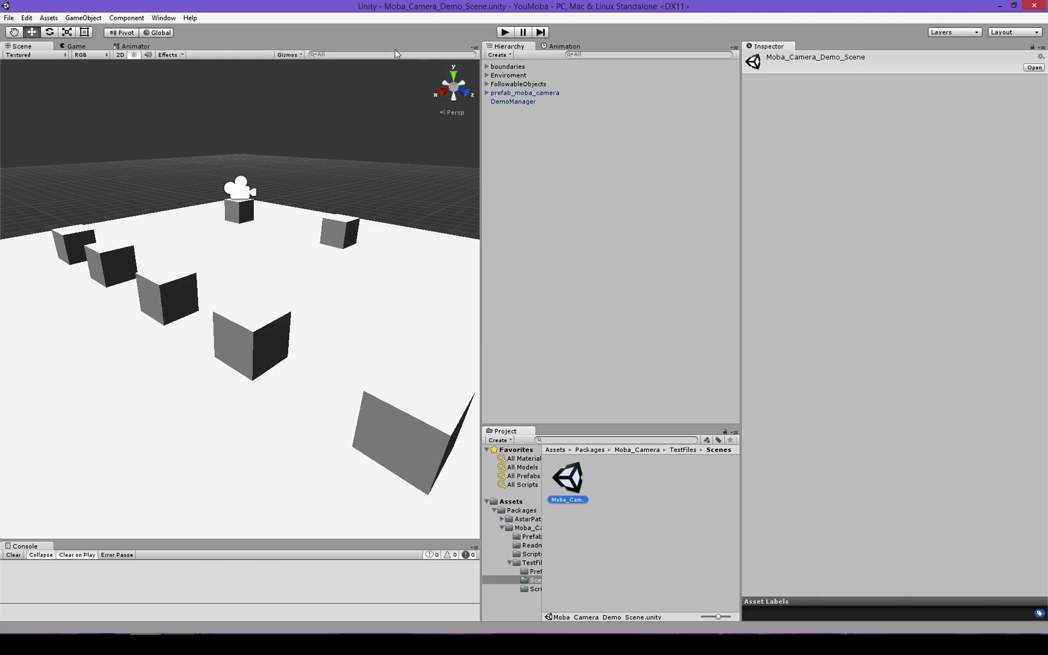
- Collapse the Moba_Camera folder and look through the contents of the AstarPathfindingProject folder
left_click(502, 527)
left_click(525, 528)
left_click(526, 519)
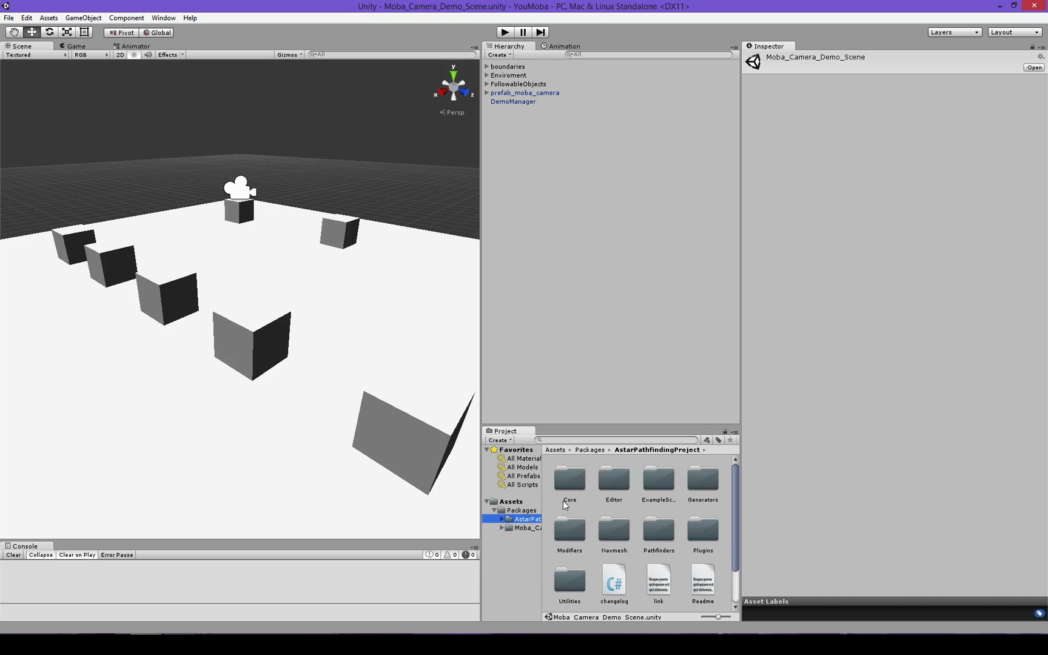
scroll(607, 506, "down", 2)
scroll(608, 536, "up", 2)
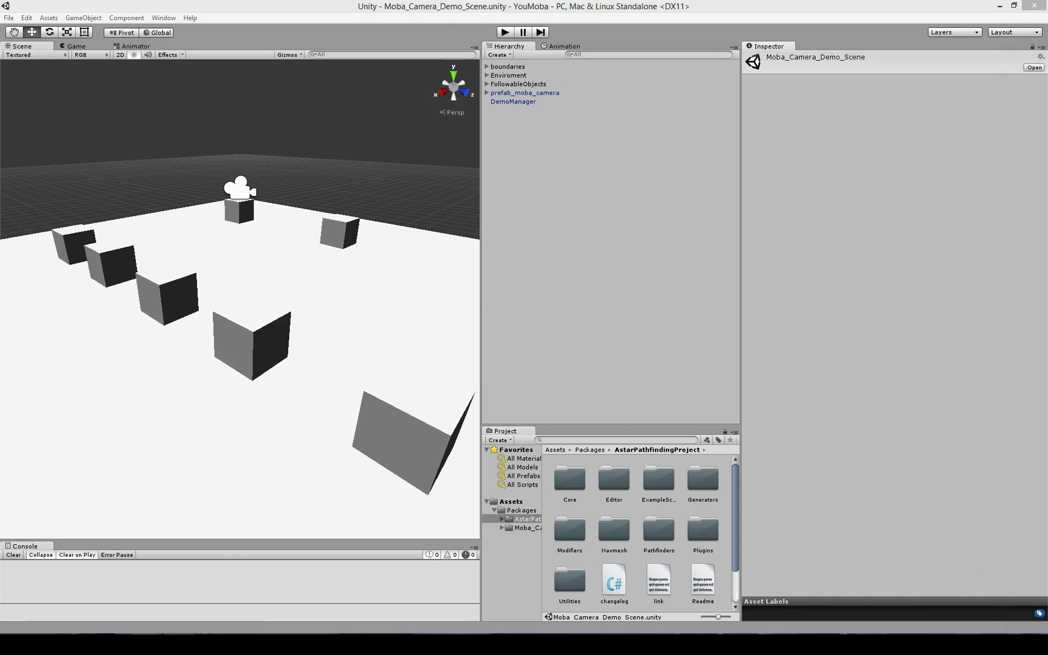
- Review the list of required software and assets in the desktop's Things People Need text file, and return to Unity
key("super+d")
double_click(18, 136)
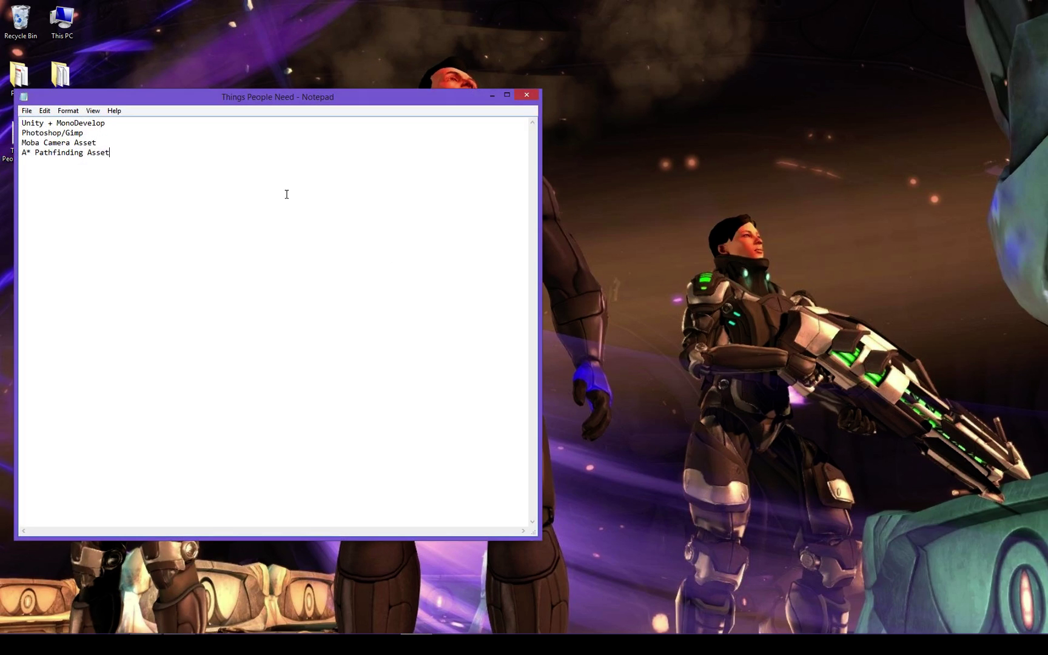
key("ctrl+a")
left_click(230, 230)
key("ctrl+a")
left_click(163, 172)
left_click_drag(106, 124, 12, 125)
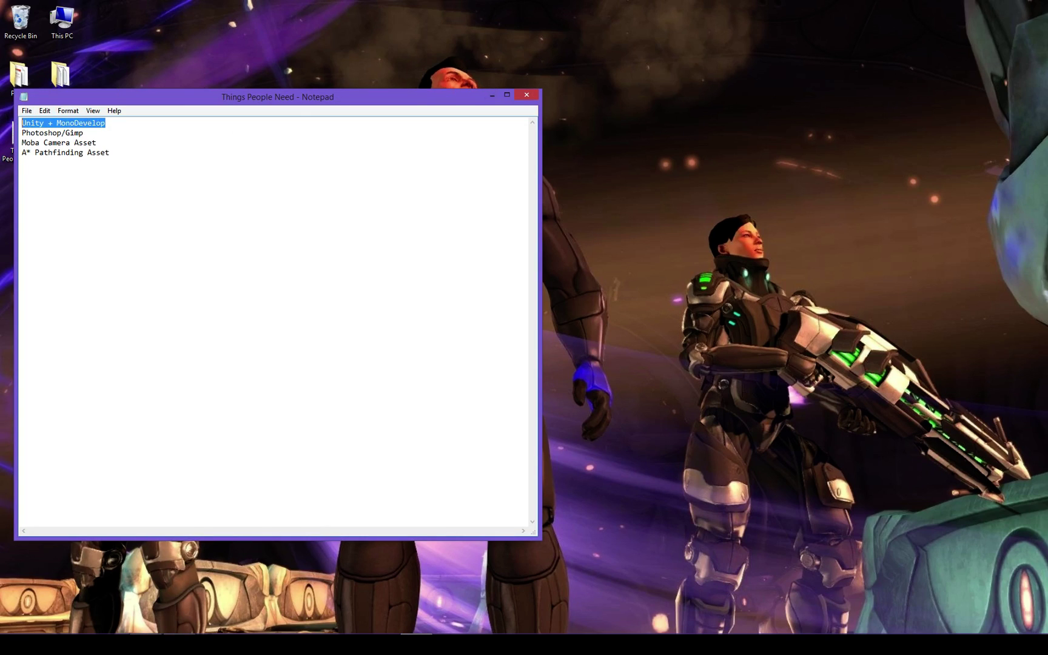
left_click(223, 122)
left_click(527, 96)
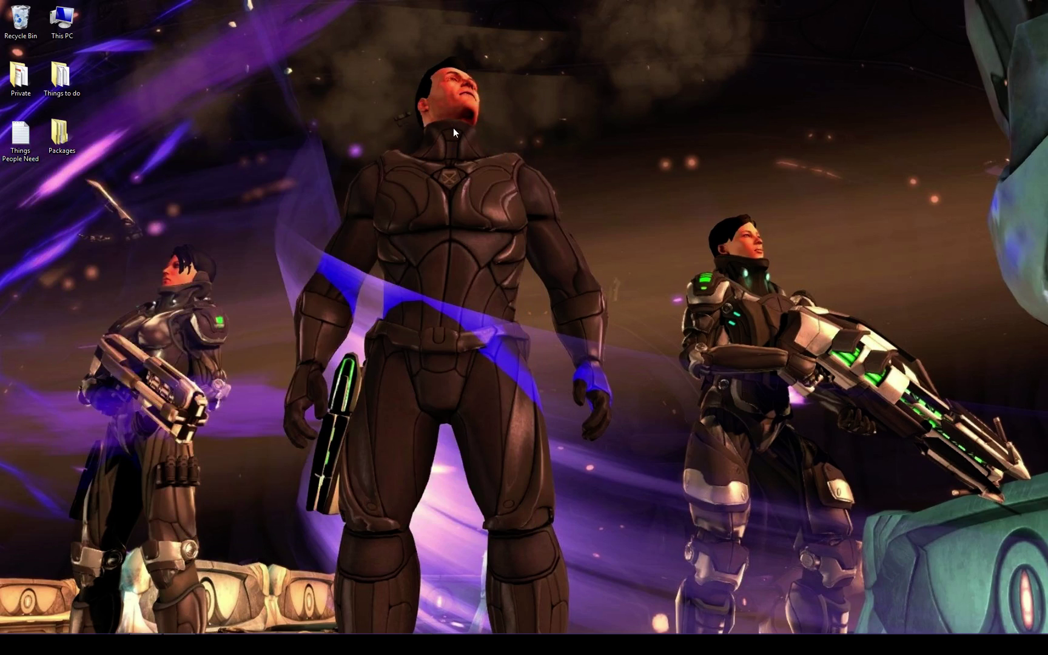
left_click(145, 643)
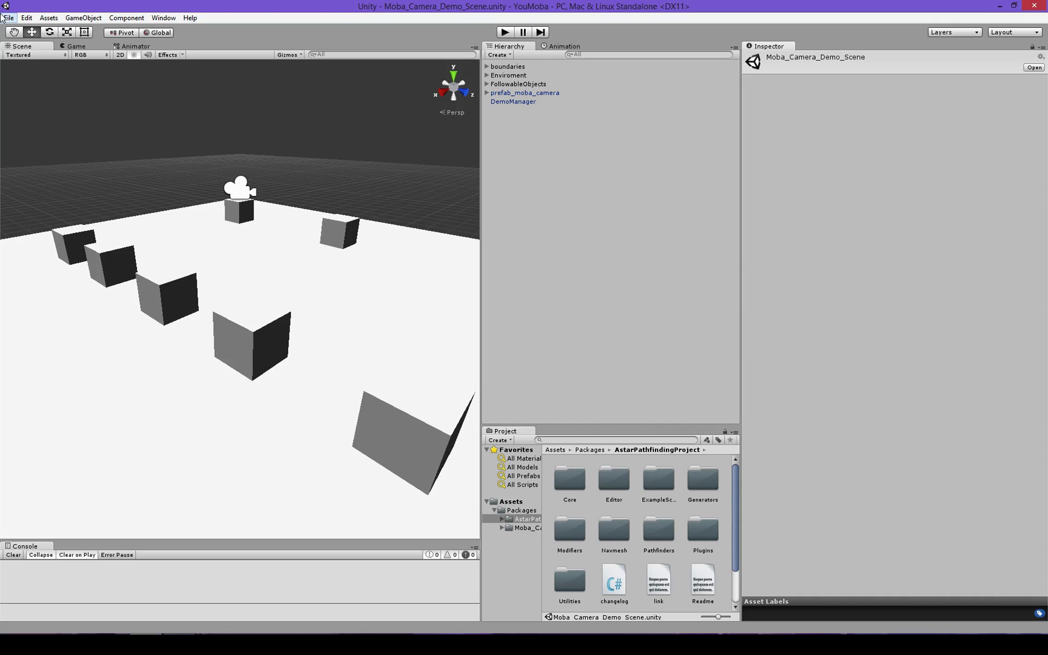
left_click(4, 17)
left_click(71, 18)
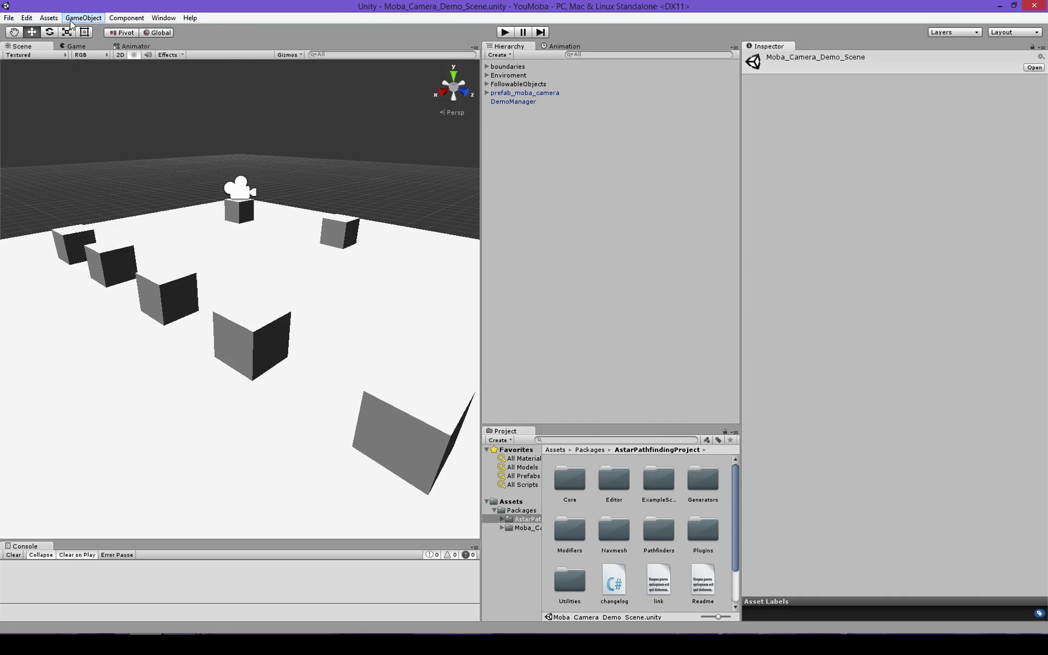
scroll(591, 503, "down", 1)
scroll(589, 505, "up", 1)
- Switch the Inspector to Debug mode for the demo scene asset and set it back to Normal
left_click(1043, 48)
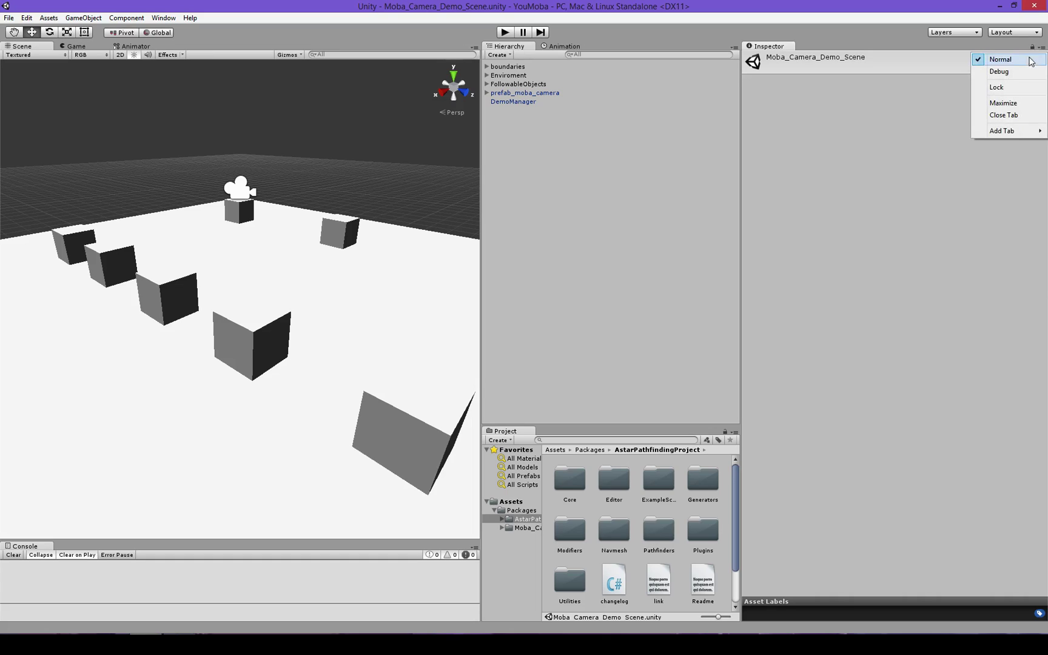
left_click(1004, 72)
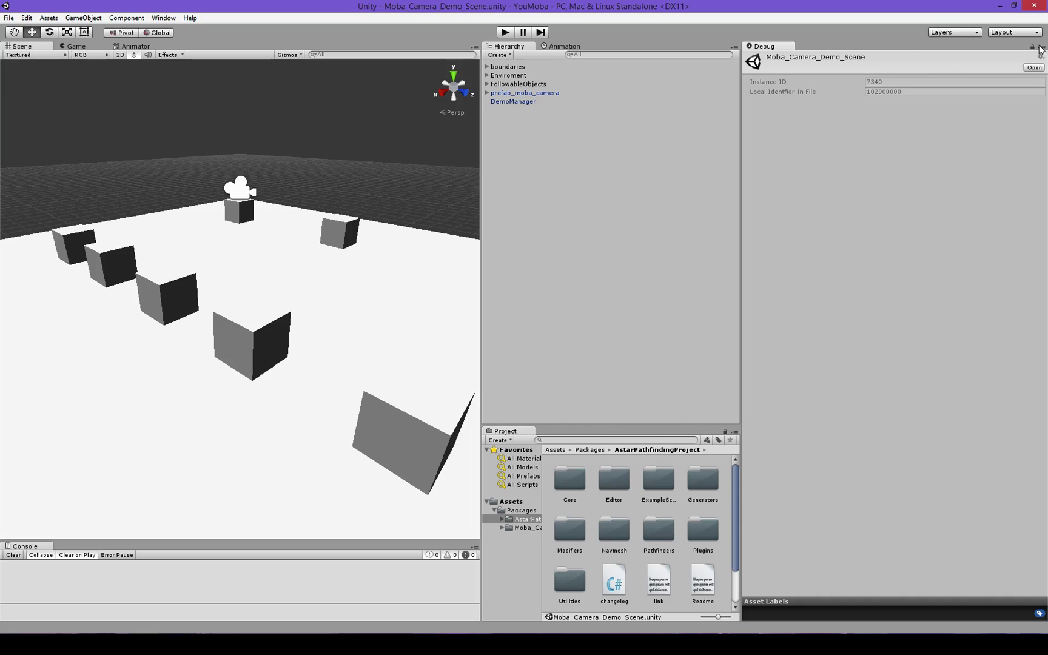
left_click(1042, 48)
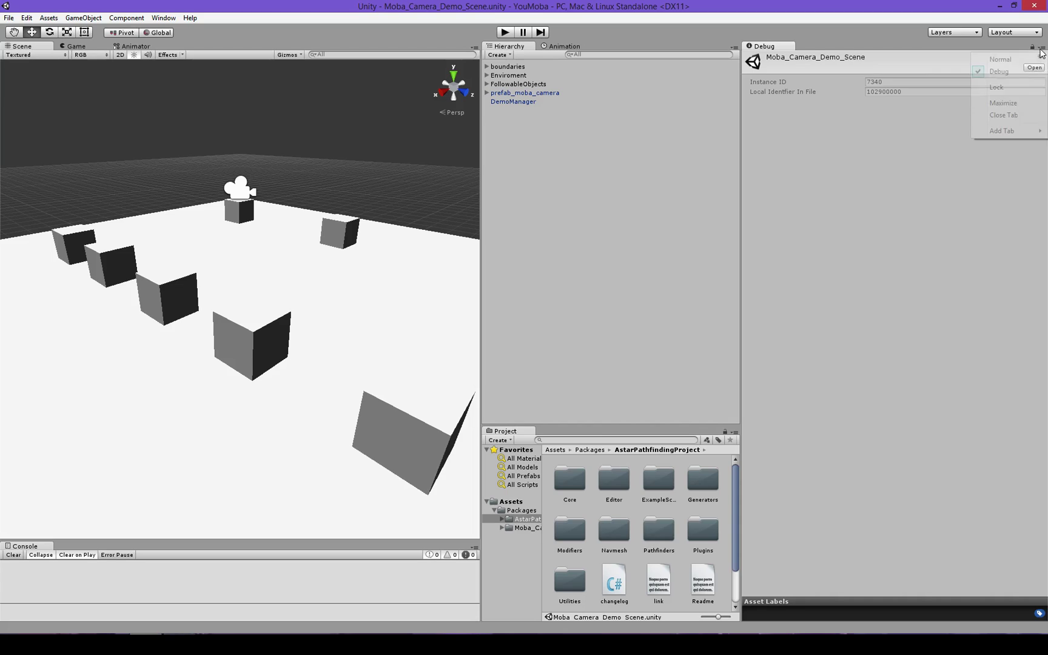
left_click(1005, 61)
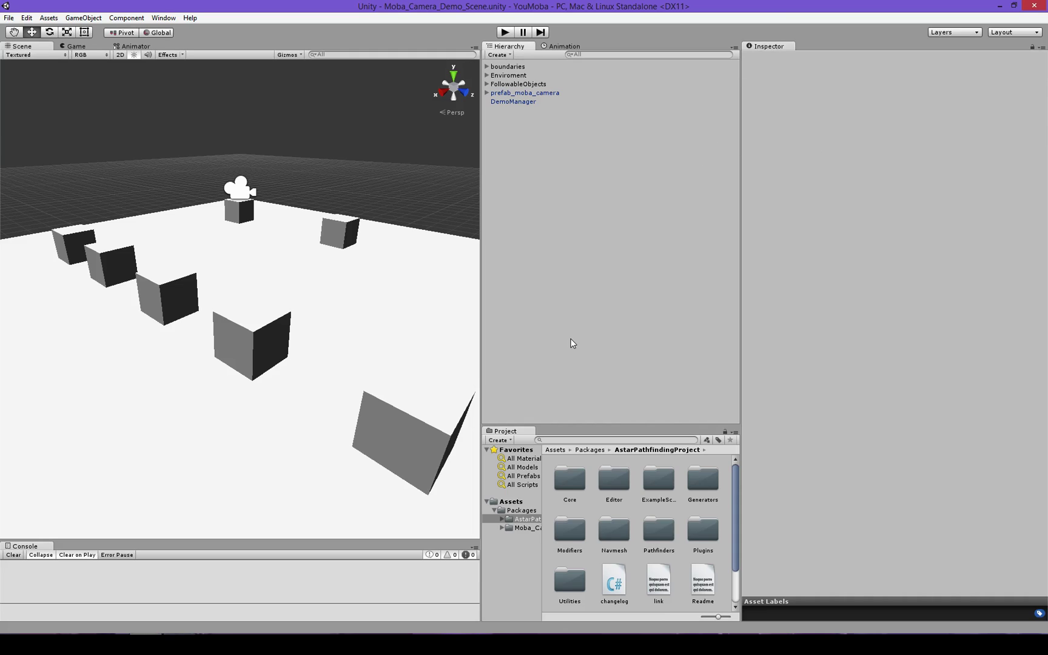
- Play the Moba camera demo scene briefly and stop it
left_click(505, 32)
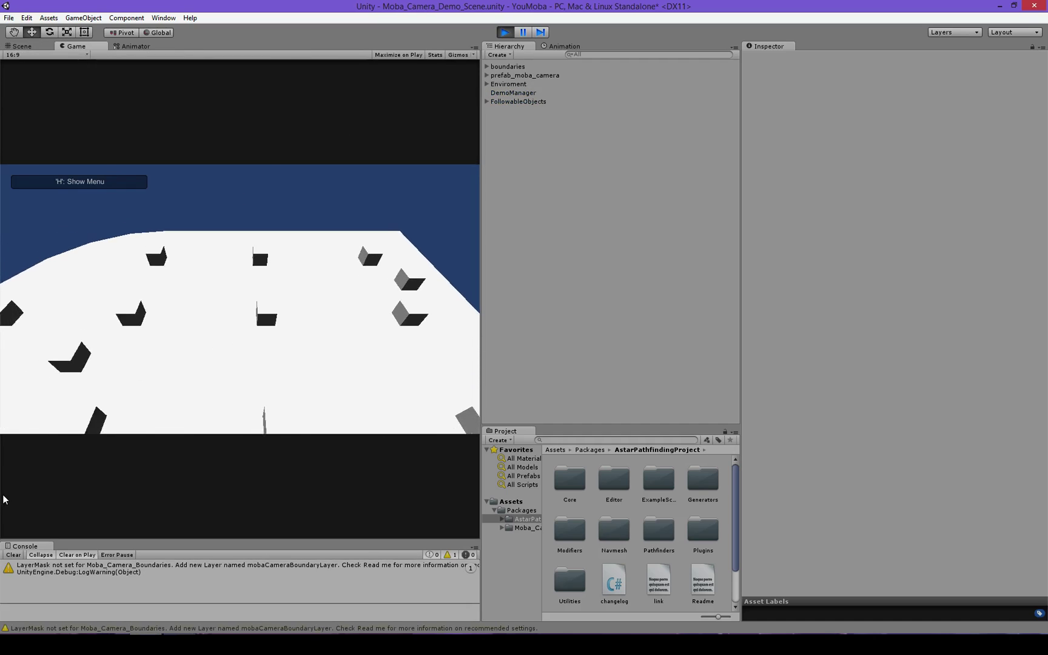
key("ctrl+p")
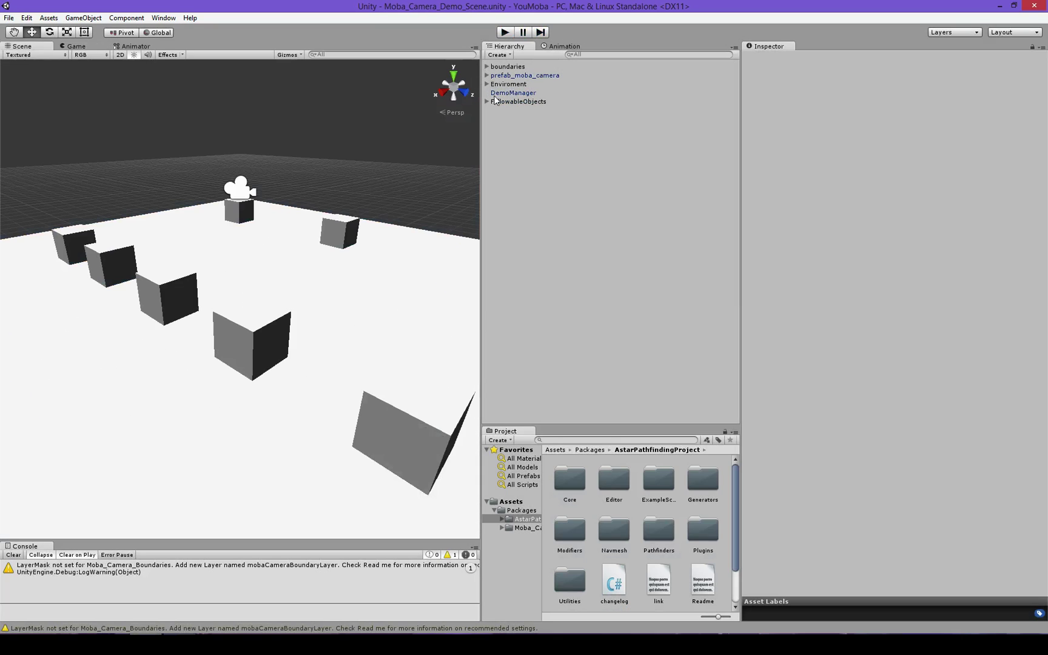
- Add a layer named mobaCameraBoundaryLayer as User Layer 8 in the project's layer settings
left_click(27, 17)
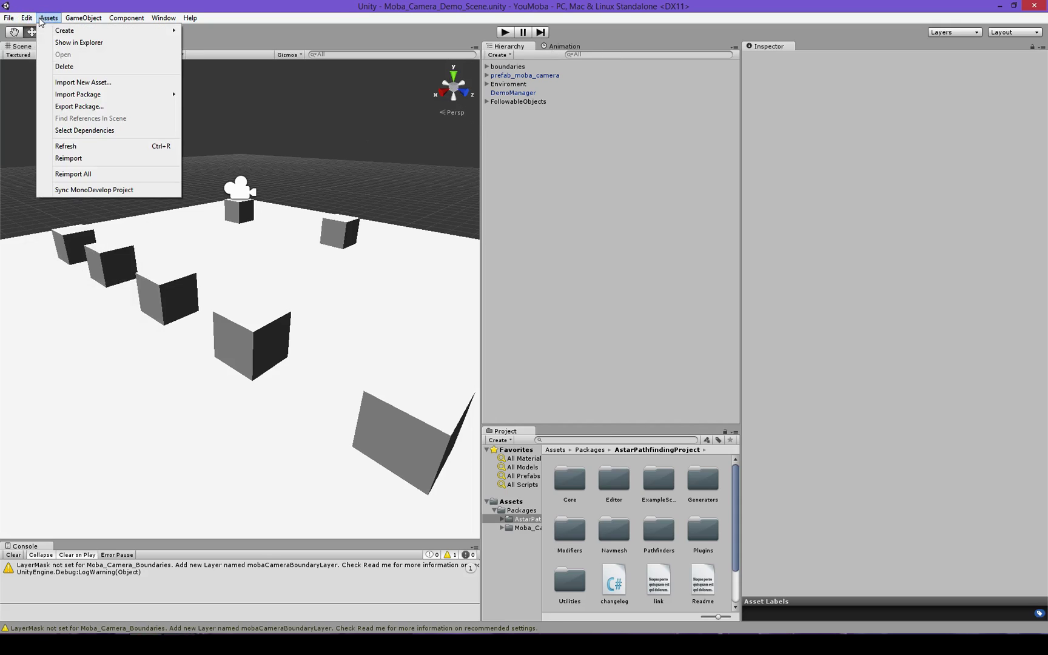
mouse_move(49, 19)
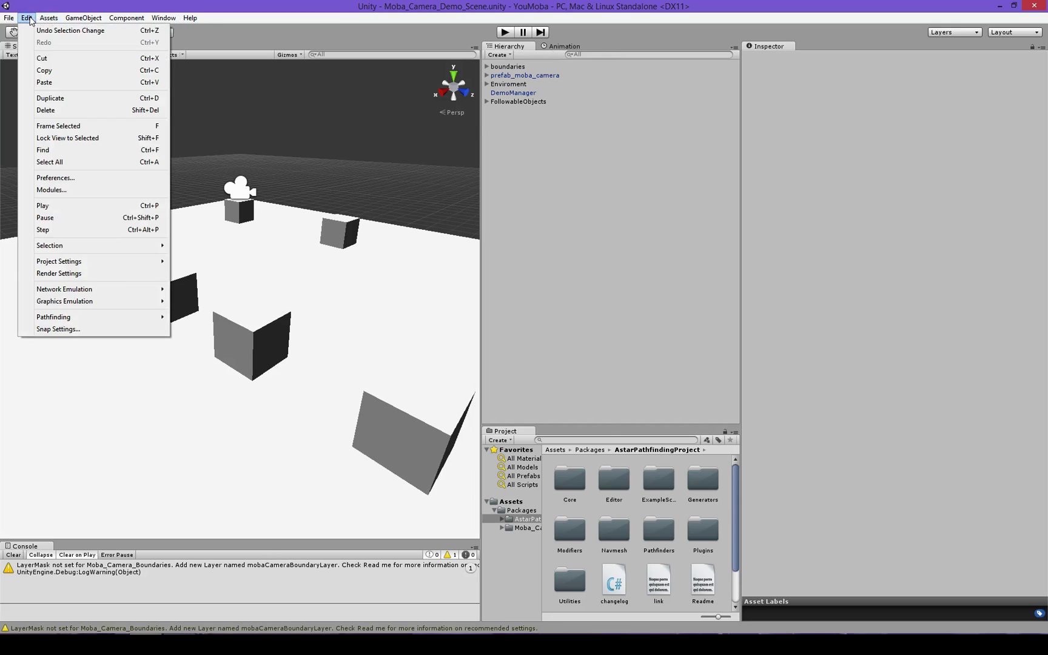
mouse_move(147, 265)
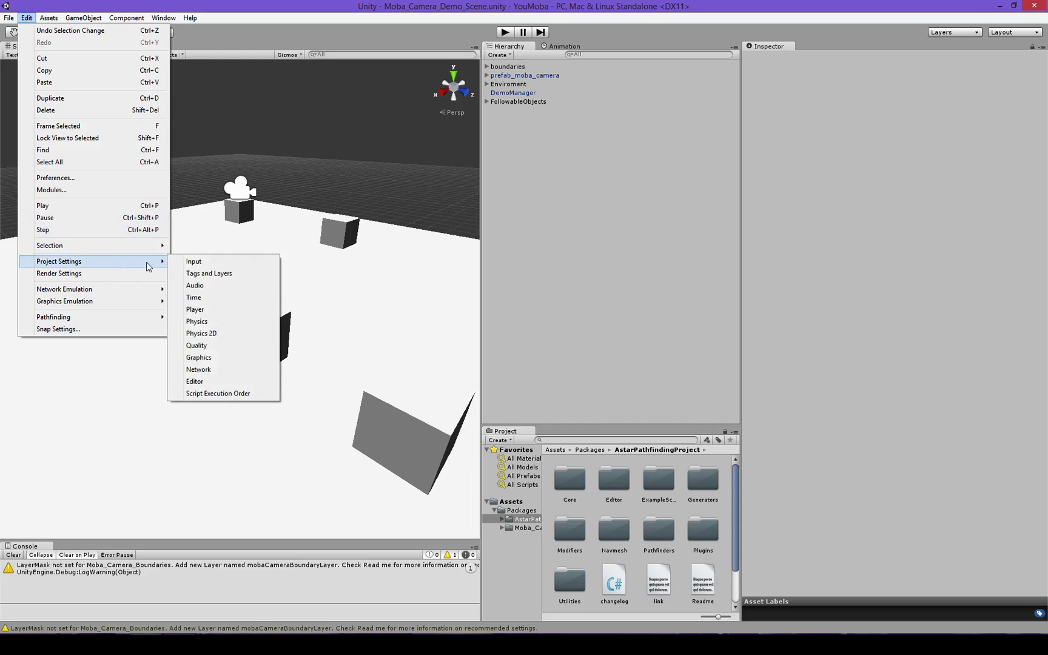
left_click(248, 324)
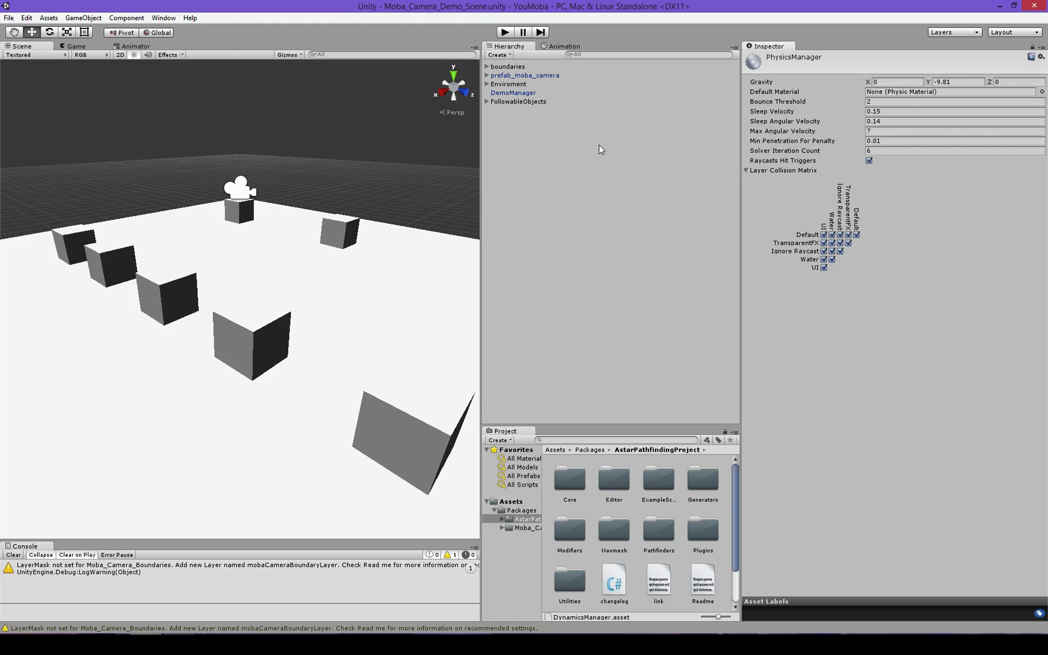
left_click(955, 32)
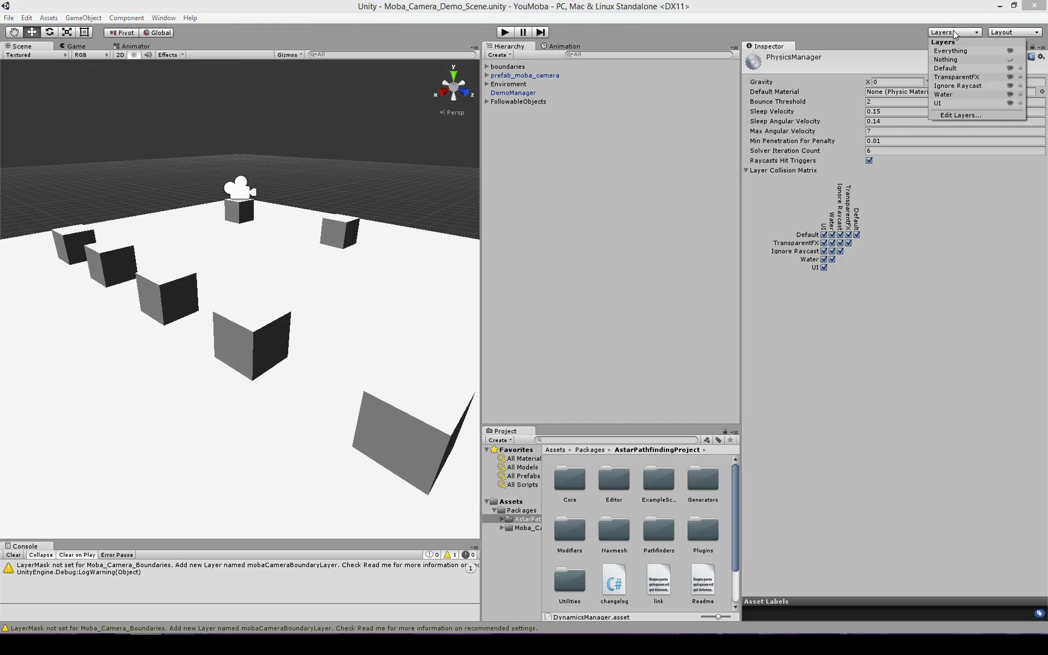
left_click(964, 114)
left_click(906, 190)
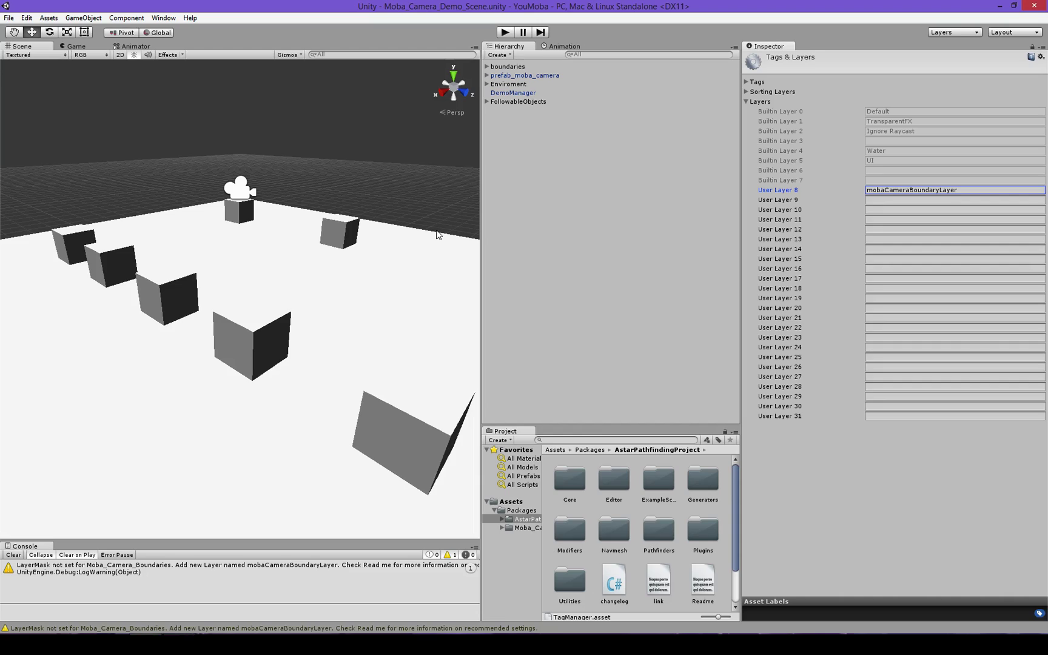
- Inspect prefab_moba_camera and its children, Moba_Camera_offset and Main Camera, then collapse and deselect them
left_click(497, 76)
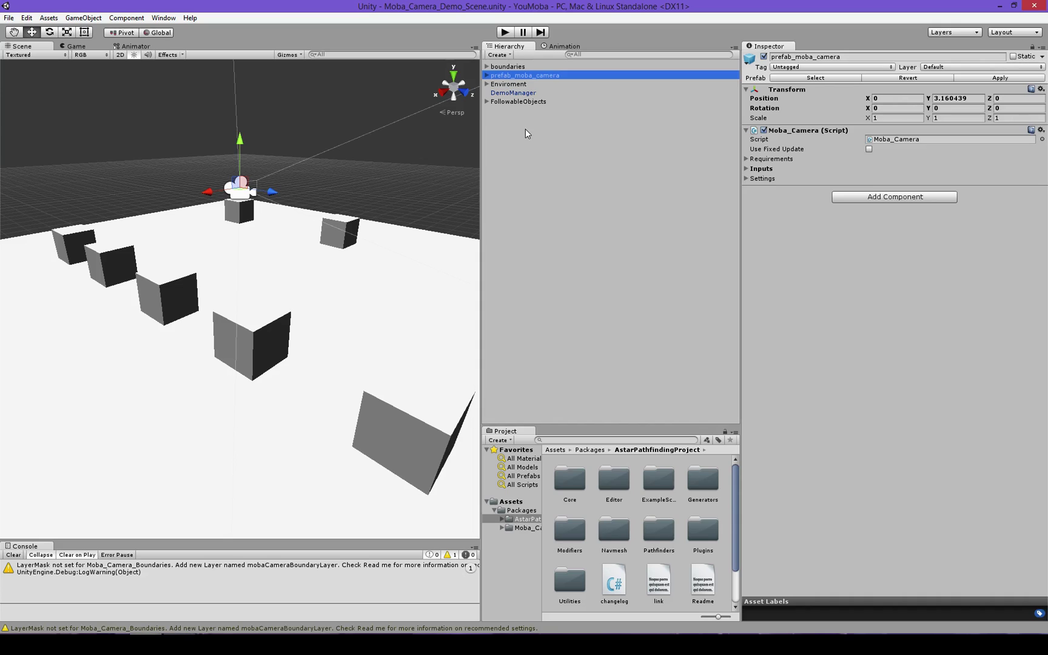
key("f")
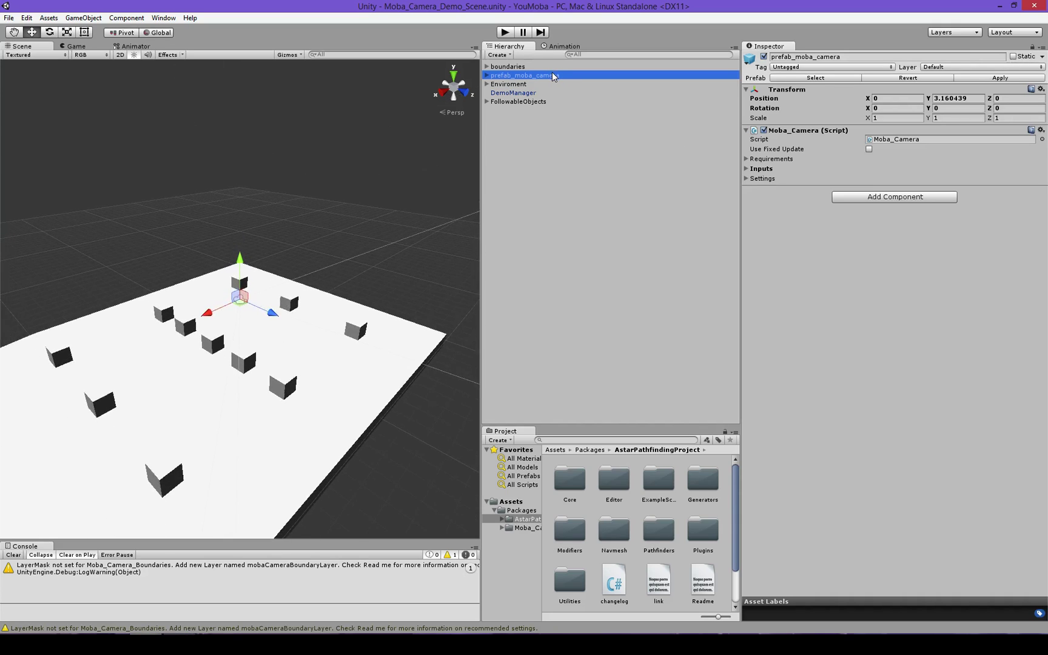
left_click(487, 76)
left_click(516, 84)
left_click(495, 84)
left_click(556, 92)
left_click(494, 84)
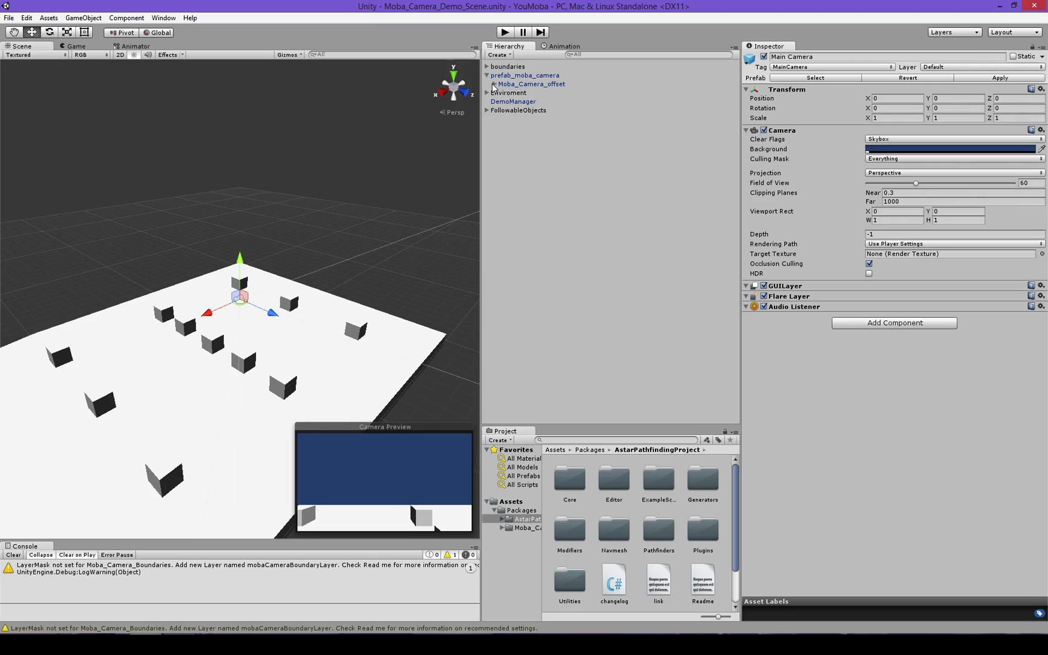
left_click(503, 84)
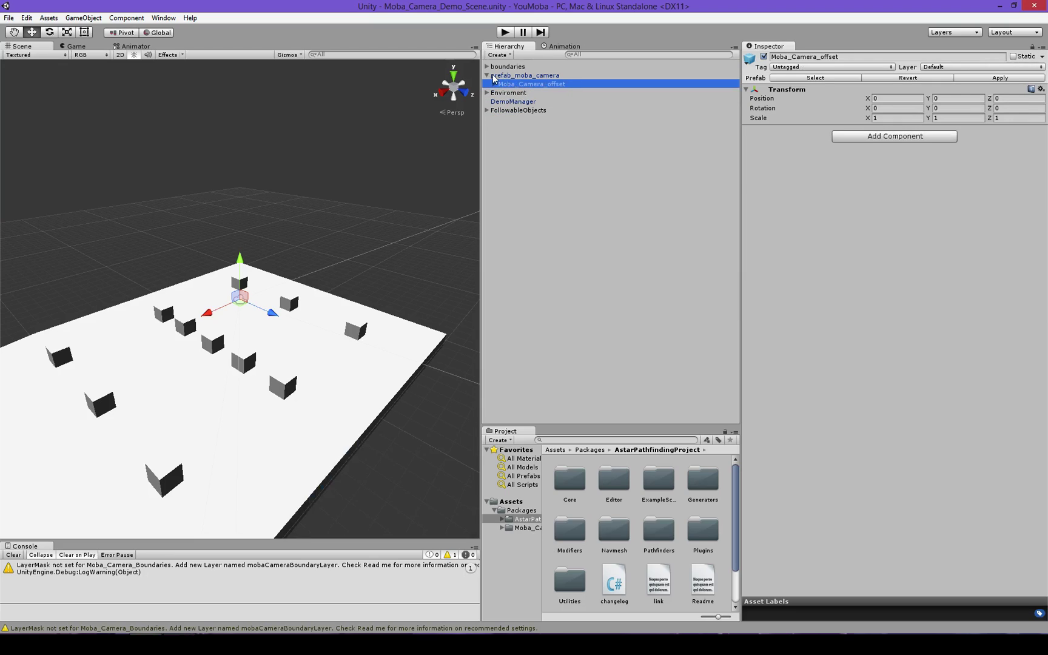
left_click(507, 75)
left_click(487, 76)
left_click(559, 120)
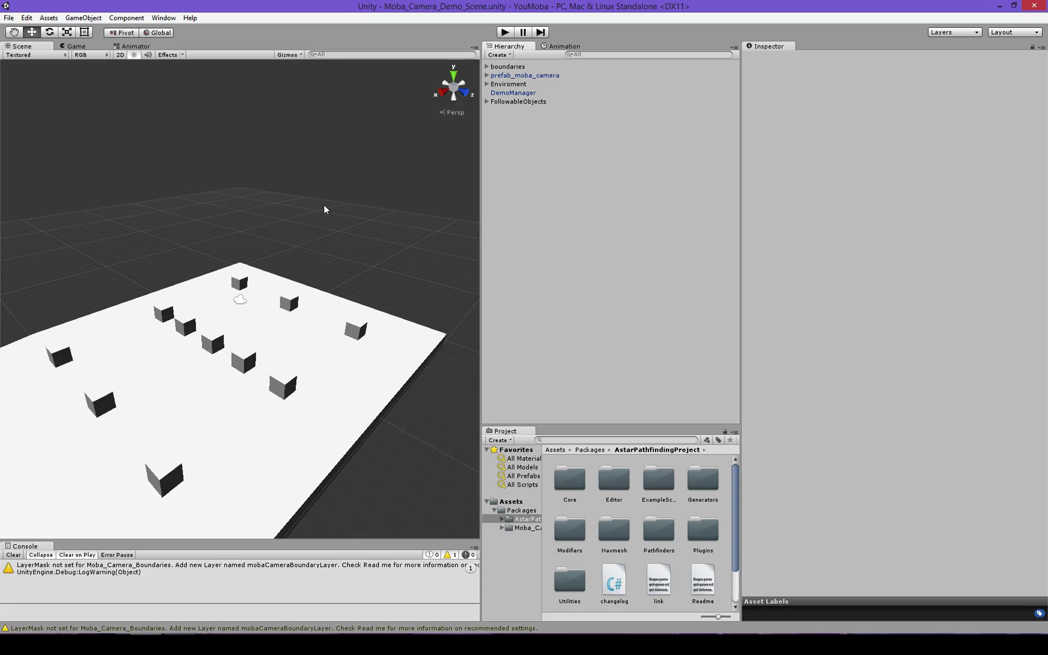
- Run the demo scene briefly to check the console for the layer warning, and stop it
middle_click_drag(255, 194, 293, 167)
left_click(505, 32)
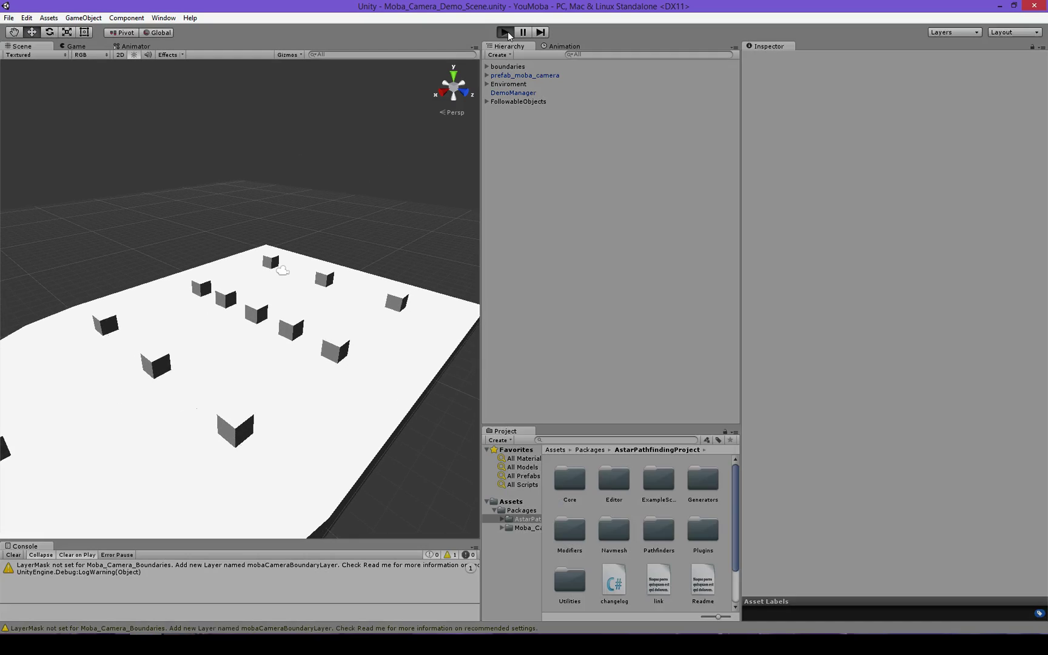
left_click(505, 32)
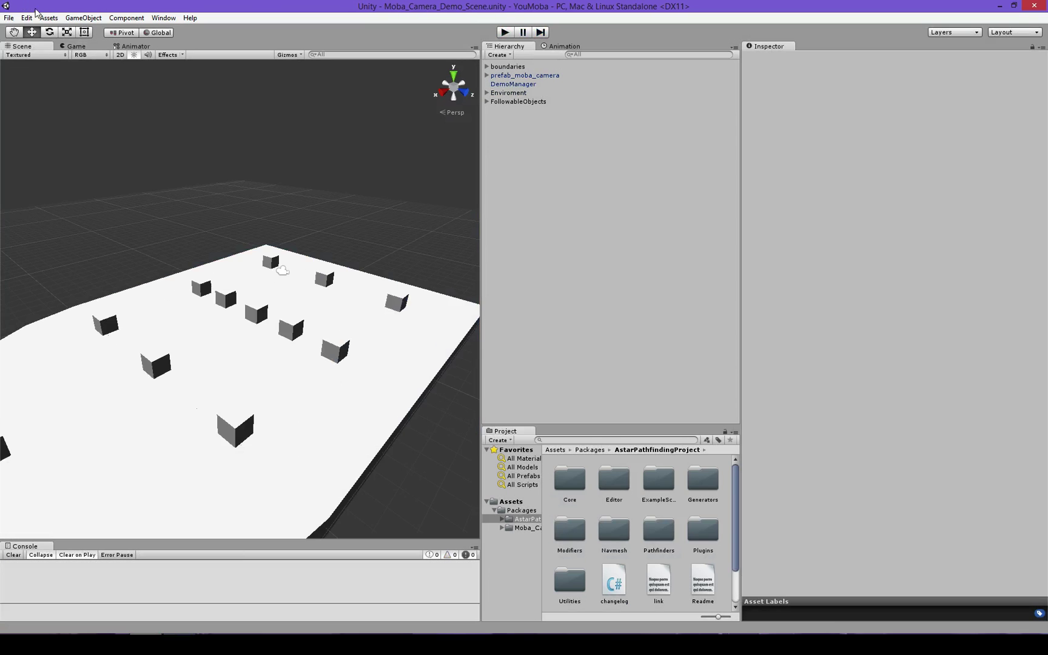
- In the Physics layer collision matrix, disable mobaCameraBoundaryLayer's collisions with every other layer, keeping only its collision with itself
left_click(26, 18)
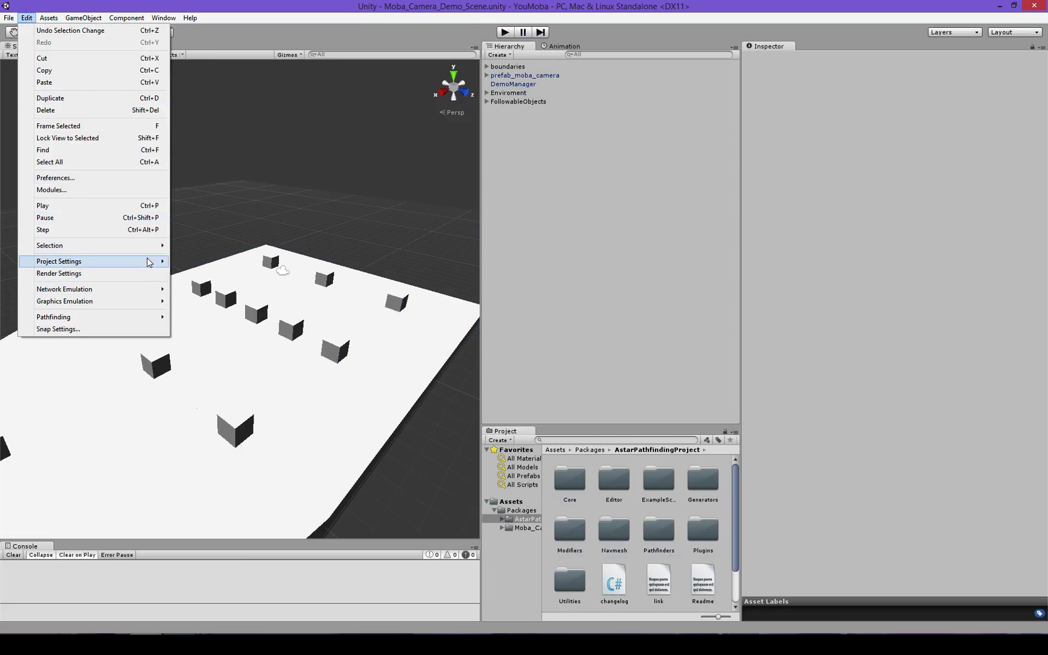
mouse_move(150, 262)
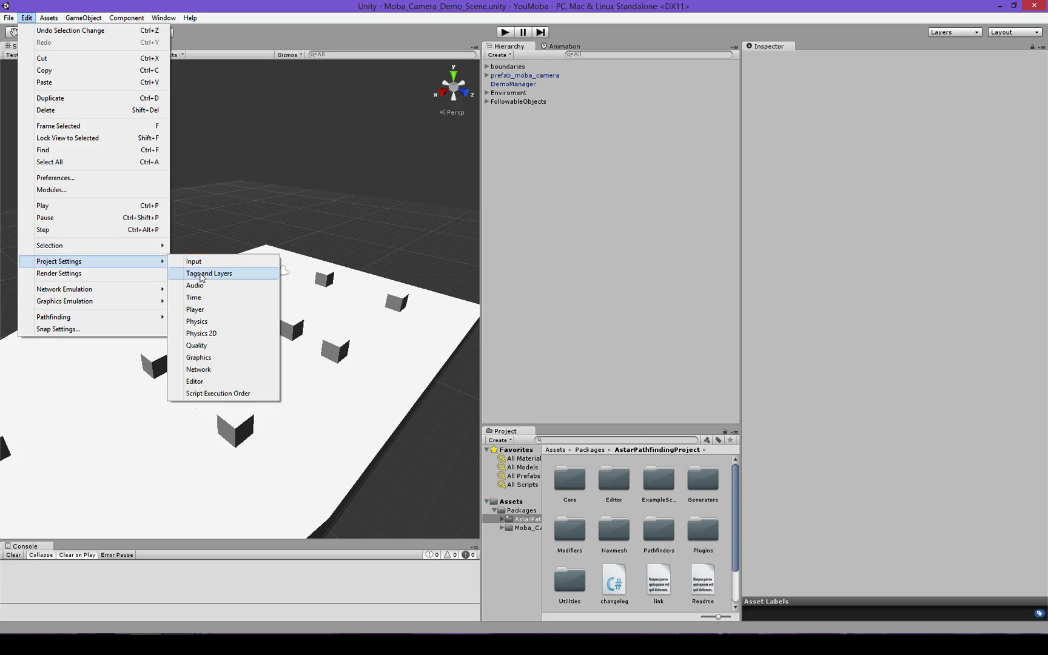
left_click(218, 321)
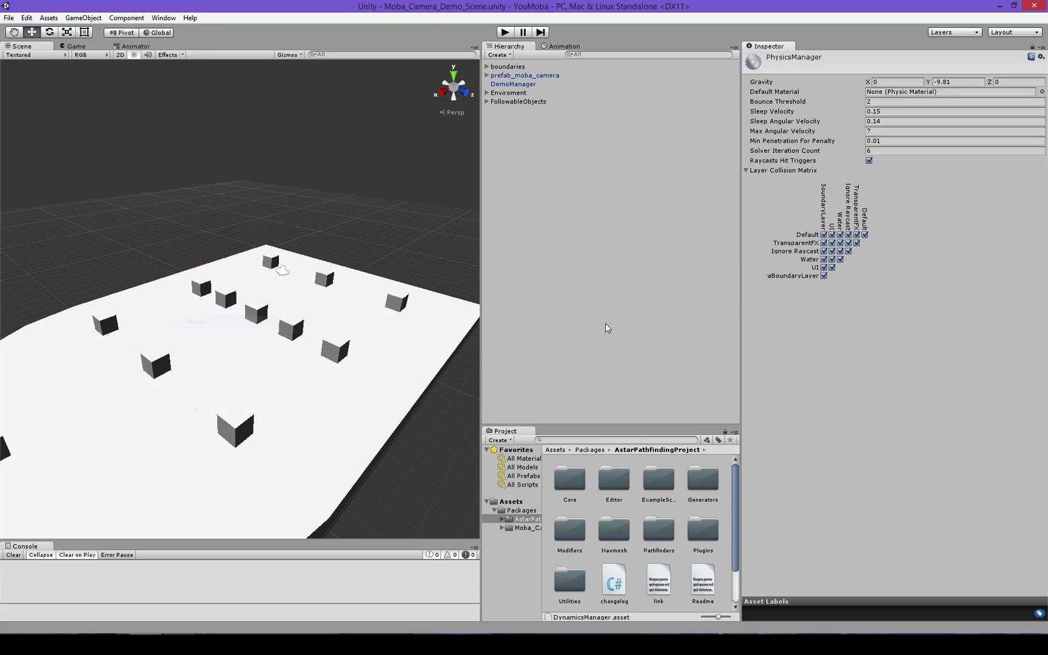
left_click(824, 235)
left_click(824, 243)
left_click(824, 251)
left_click(824, 259)
left_click(824, 268)
left_click(824, 276)
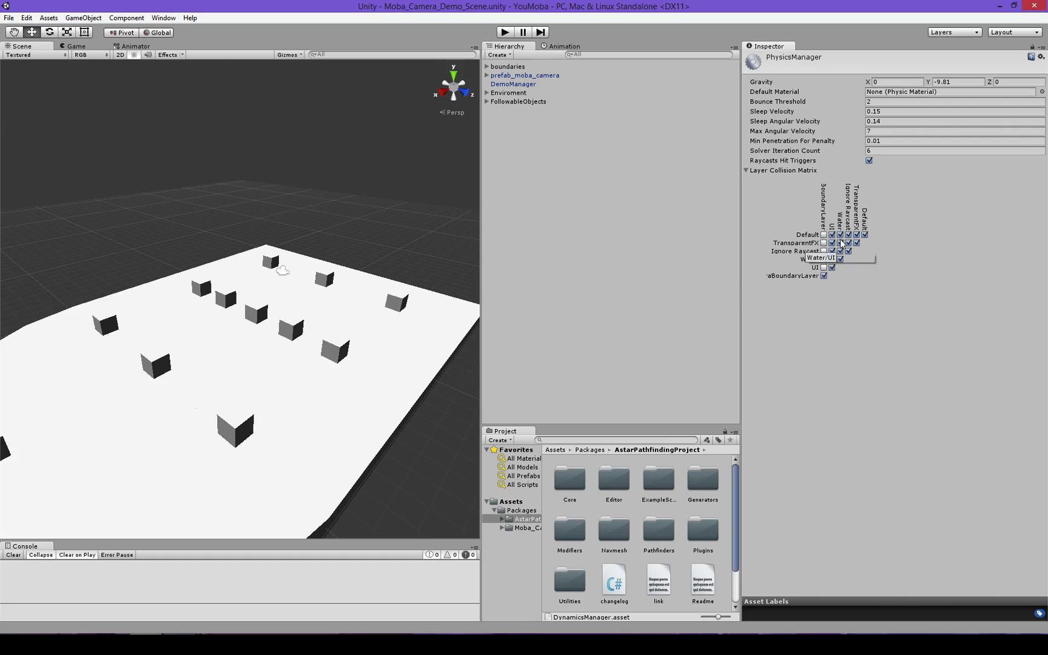
left_click(824, 276)
left_click(399, 193)
- Play the demo scene to test the camera, select the boundaries object, and stop playback
left_click(504, 33)
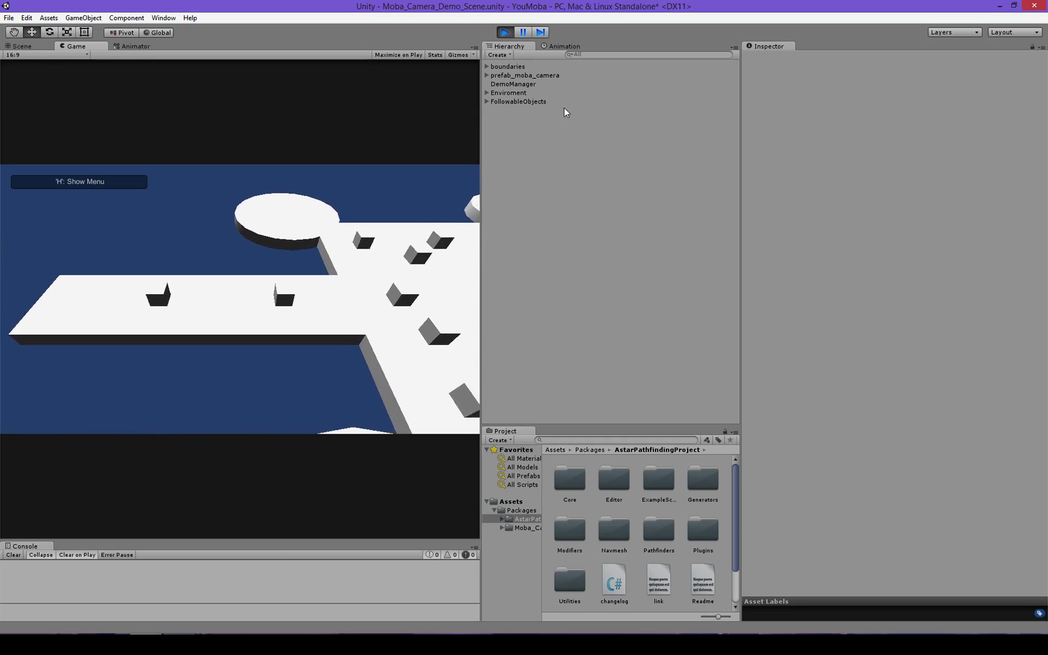
left_click(508, 66)
left_click(505, 32)
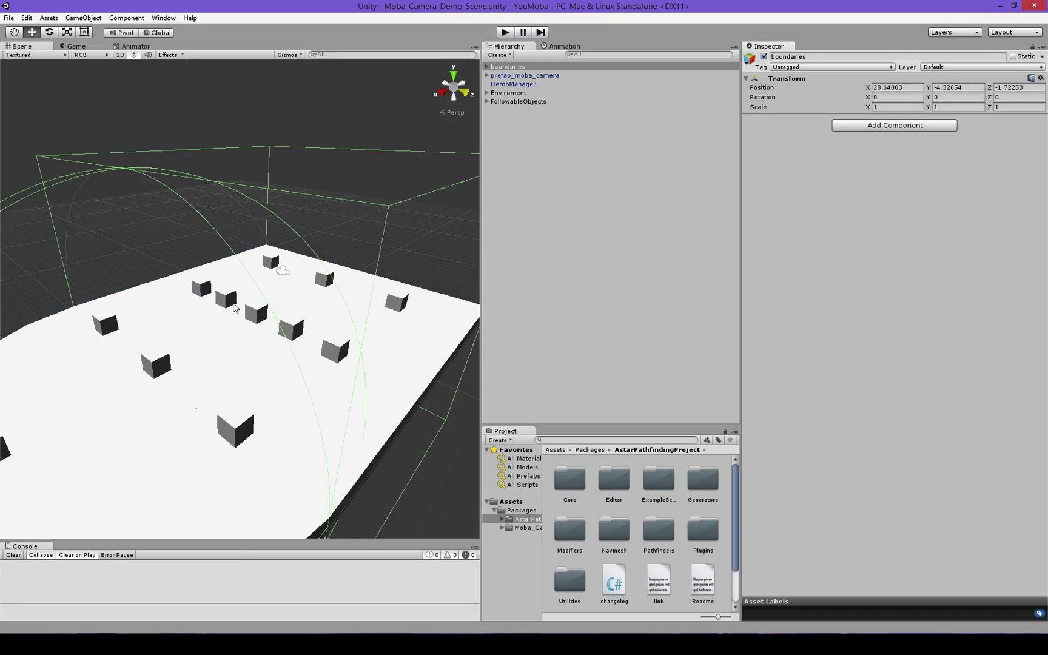
- Examine from several angles how the boundary colliders enclose the demo level
scroll(230, 310, "down", 5)
left_click_drag(319, 356, 112, 384, "alt")
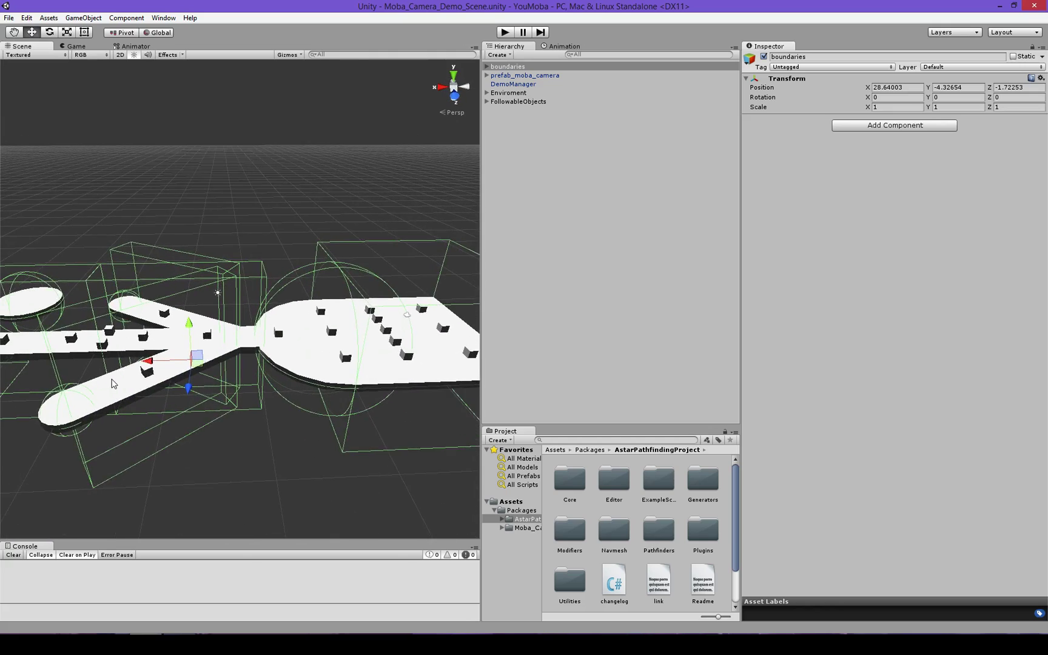
scroll(111, 385, "down", 5)
middle_click_drag(103, 375, 239, 364)
left_click_drag(187, 352, 264, 369, "alt")
scroll(296, 435, "up", 3)
left_click_drag(296, 435, 473, 389, "alt")
right_click(514, 401)
left_click(43, 362)
middle_click_drag(67, 367, 291, 345)
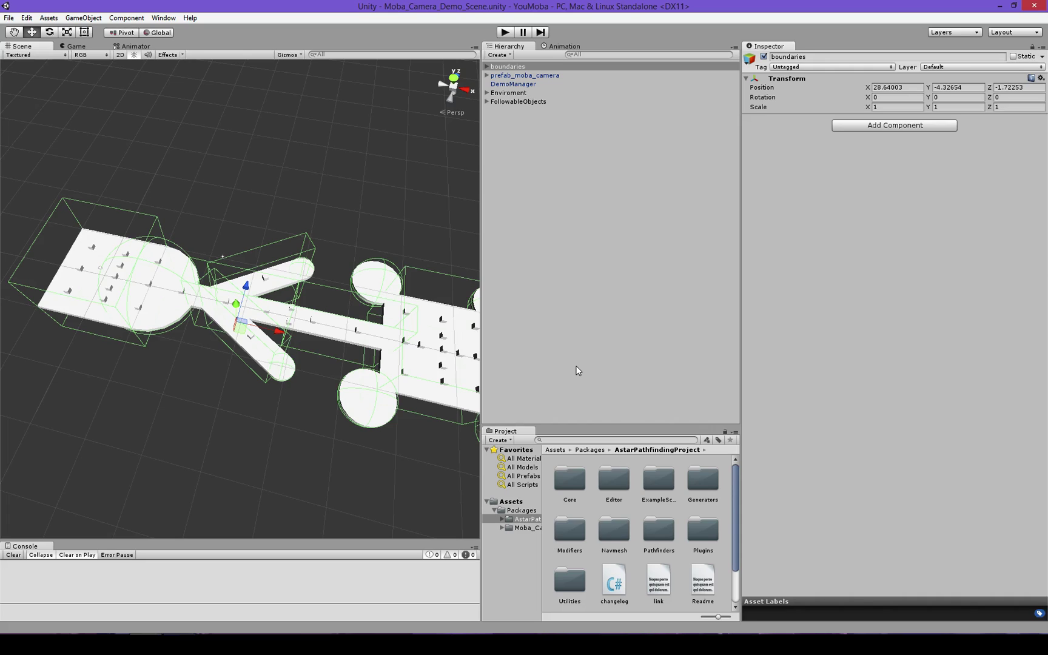
middle_click_drag(149, 303, 209, 294)
scroll(121, 292, "up", 4)
scroll(131, 307, "down", 2)
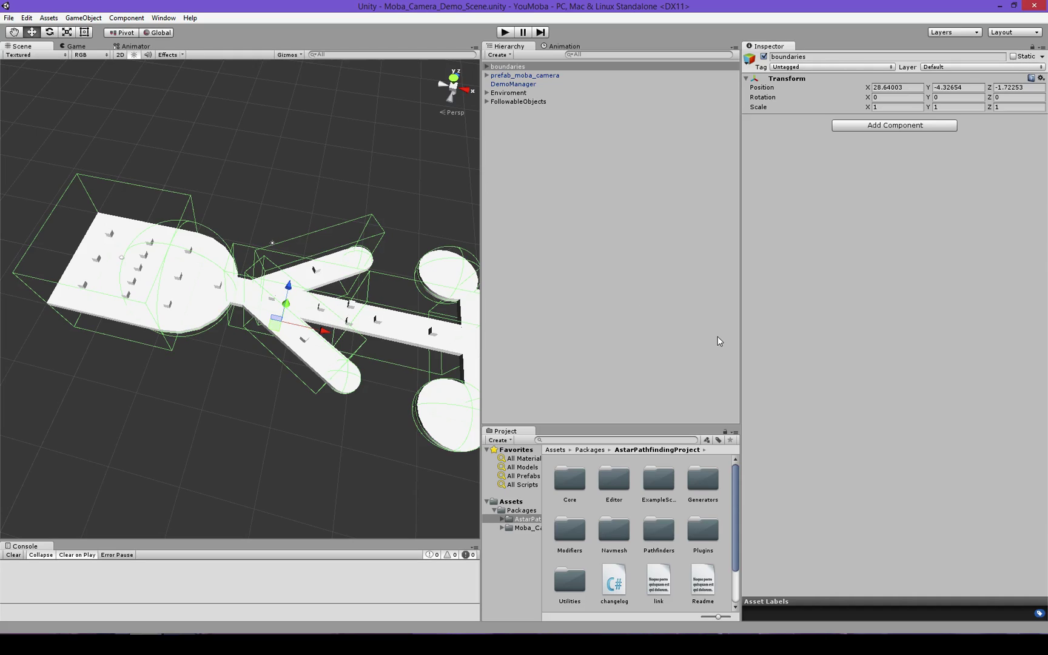
scroll(151, 273, "down", 2)
- Expand the boundaries object and inspect several of its cube and sphere boundary prefabs
left_click(487, 66)
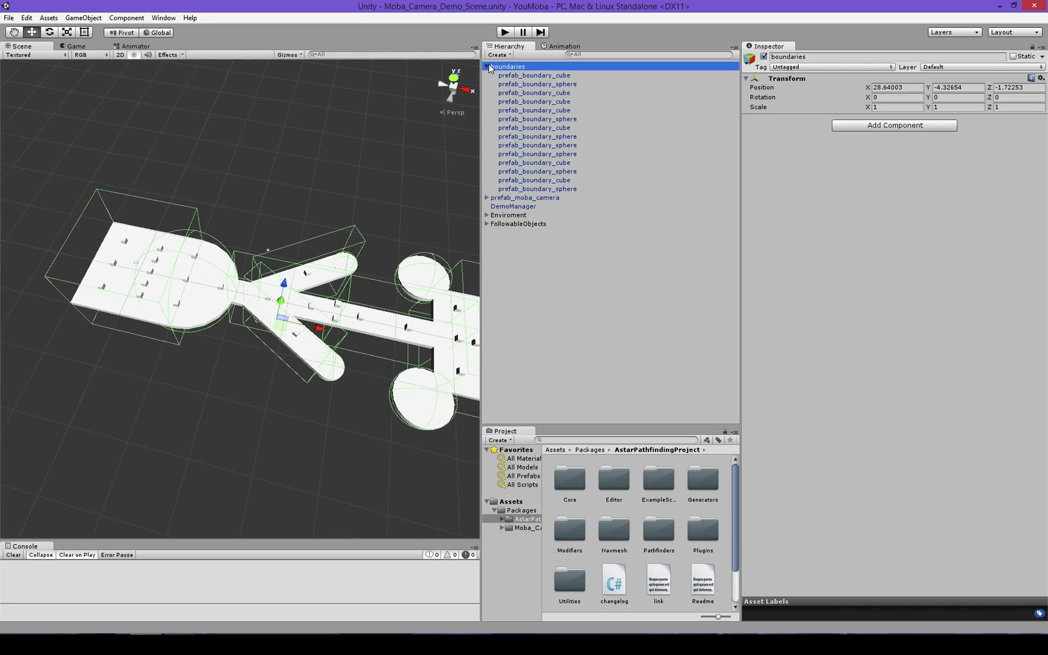
left_click(519, 75)
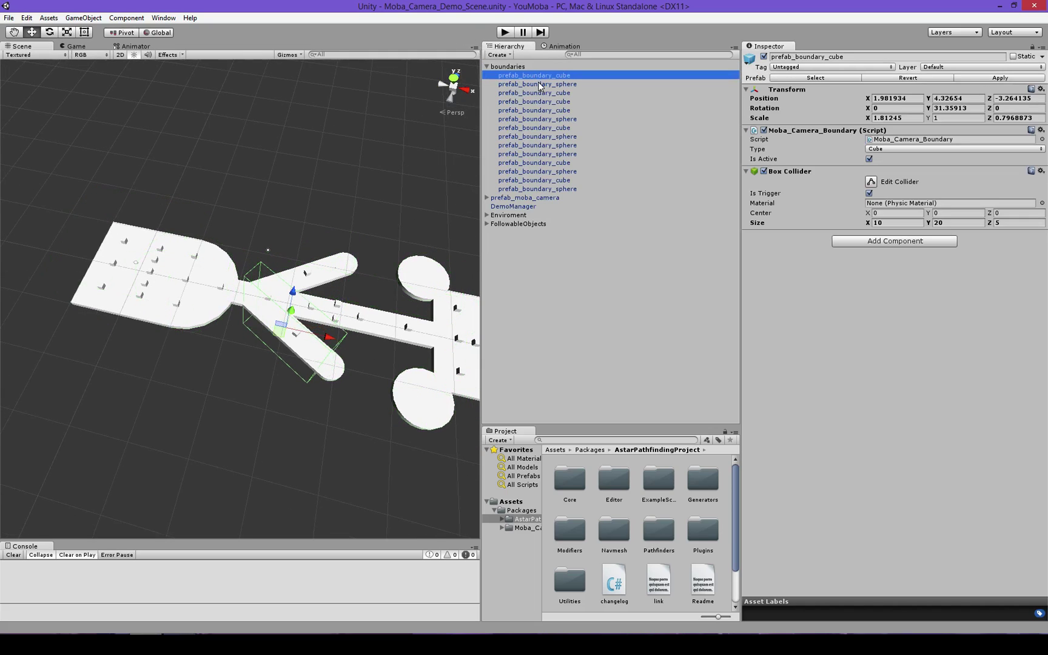
left_click(539, 85)
left_click(539, 93)
left_click(539, 101)
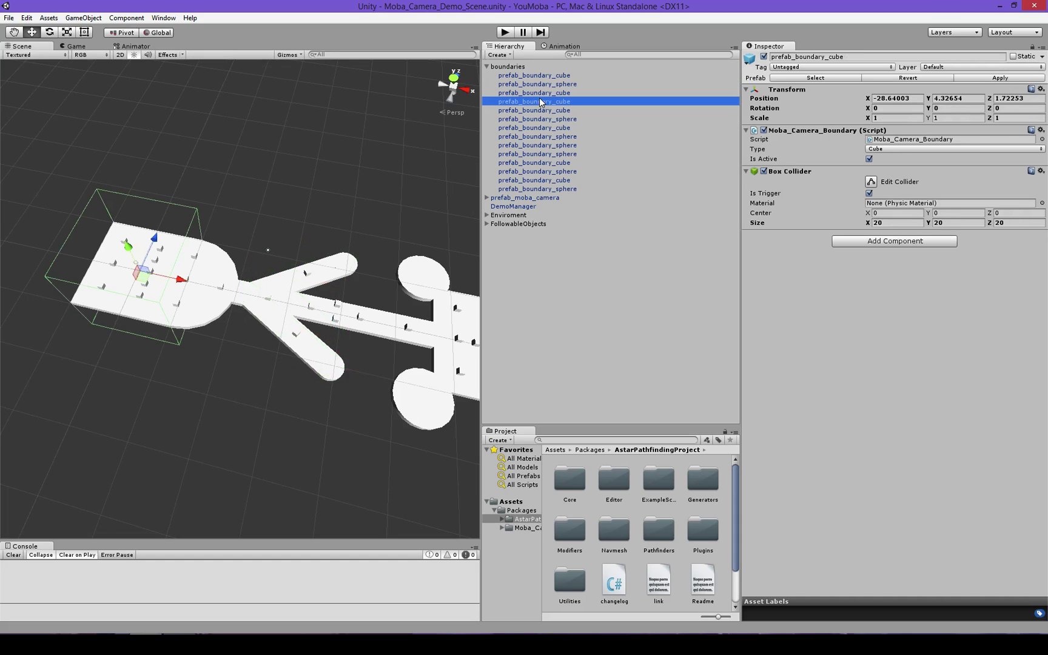
left_click(538, 68)
- Delete all boundary prefabs under boundaries except the fourth one, the cube around the level's square end
left_click(537, 75)
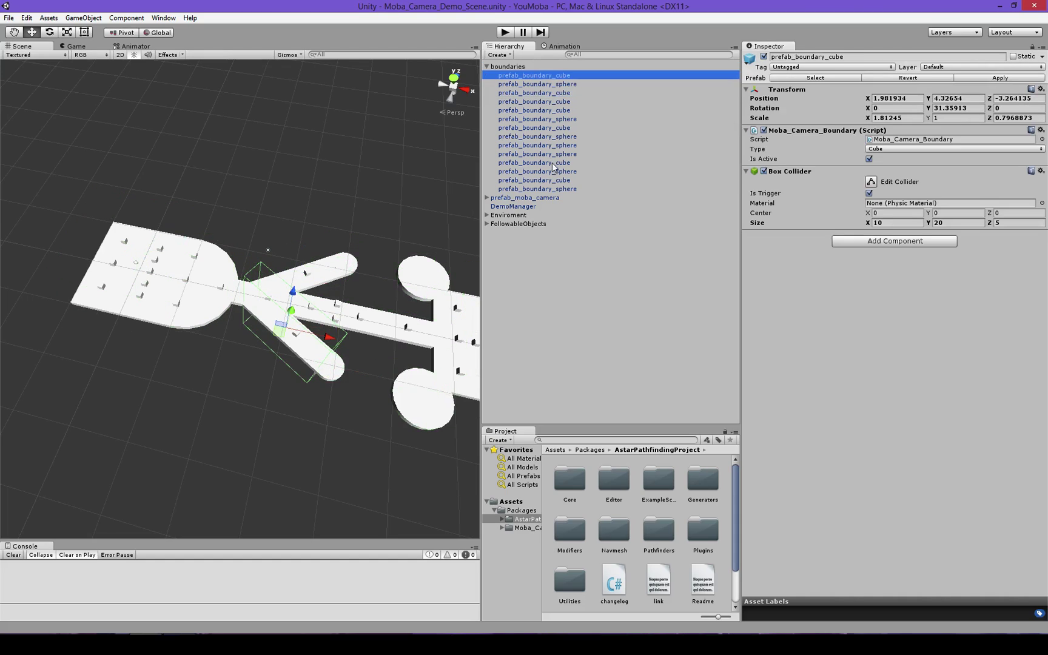
left_click(549, 186, "shift")
left_click(545, 100, "ctrl")
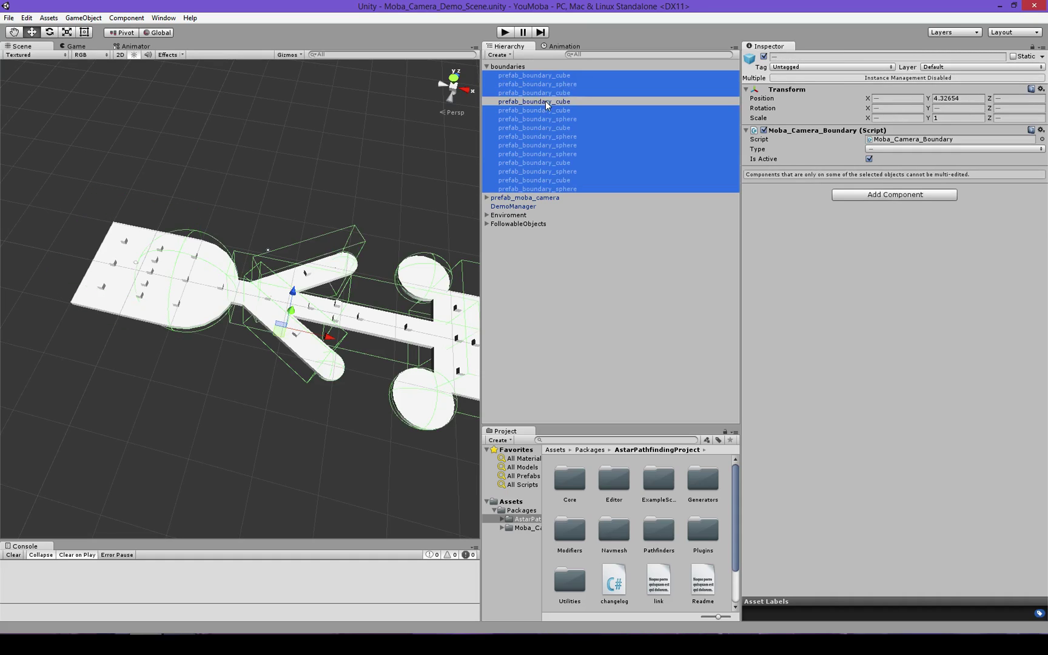
key("Delete")
- Set the X size of the remaining boundary cube's Box Collider to 80
left_click(537, 76)
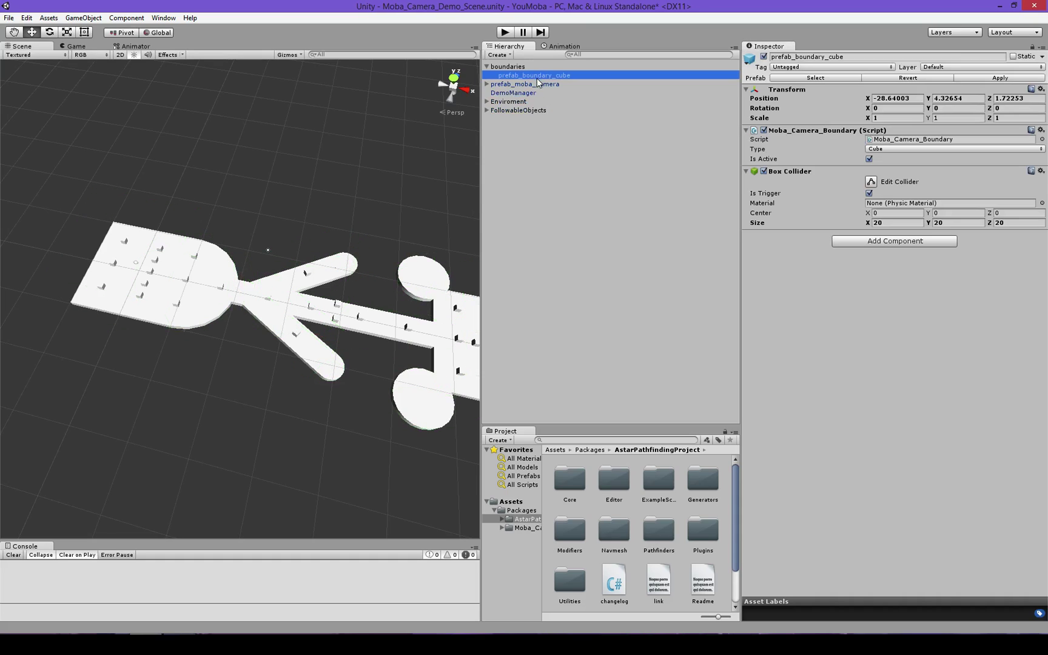
key("f")
middle_click_drag(172, 296, 230, 277)
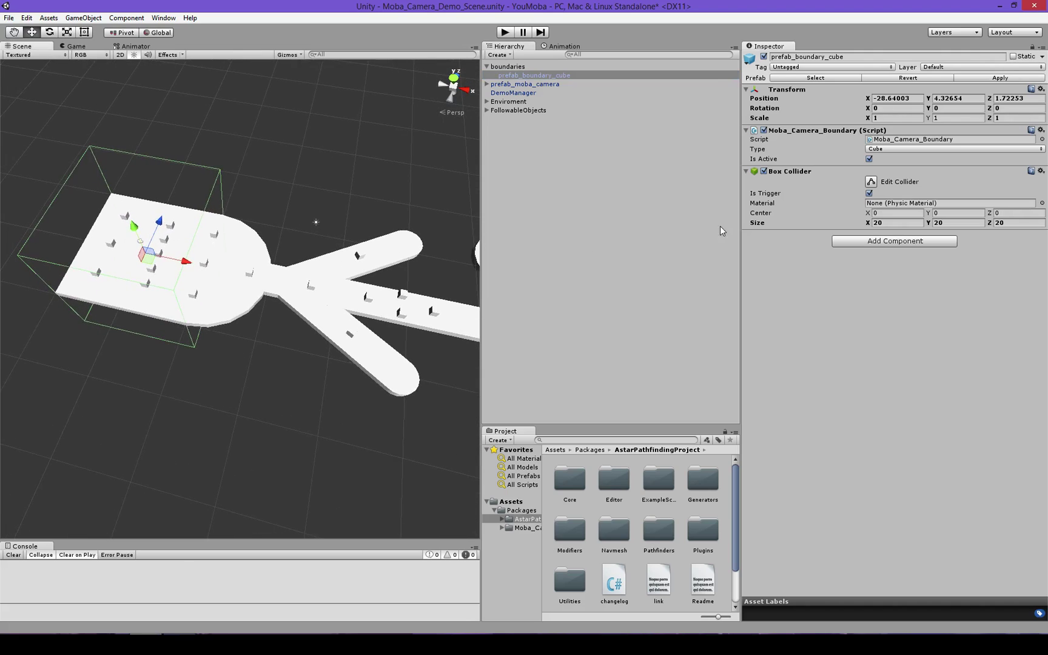
left_click(917, 223)
type("80")
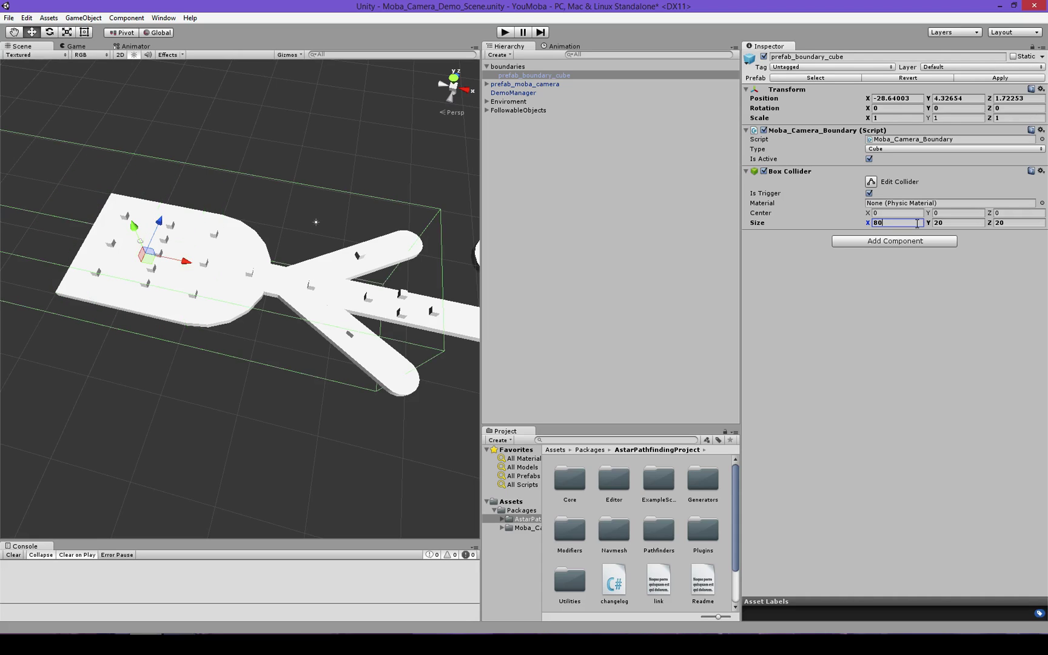
- Move the boundary cube along the X axis to about X 1.2, toward the middle of the level
scroll(224, 194, "down", 10)
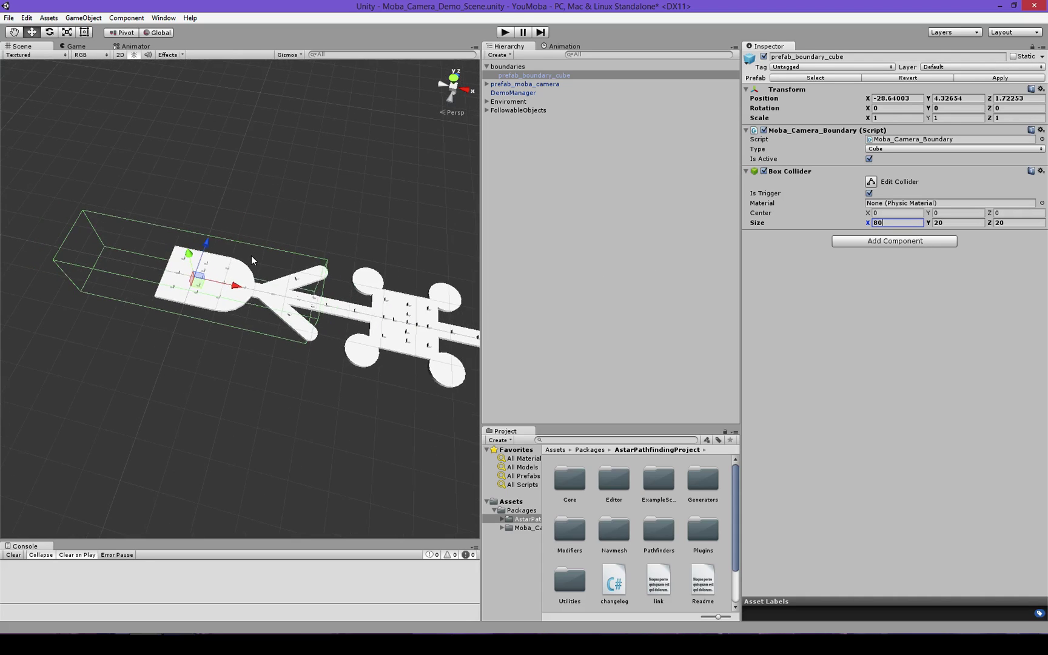
left_click_drag(231, 289, 293, 313)
right_click_drag(293, 314, 155, 435)
- Set the Y size of the boundary cube's Box Collider to 40 and check its fit around the level
left_click(950, 222)
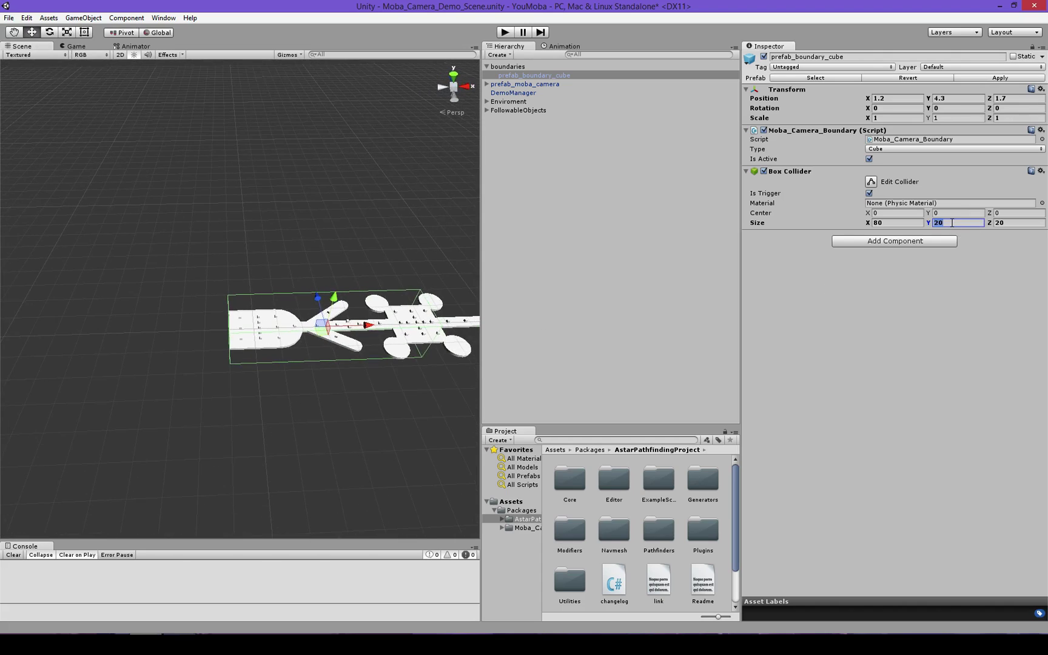
type("40")
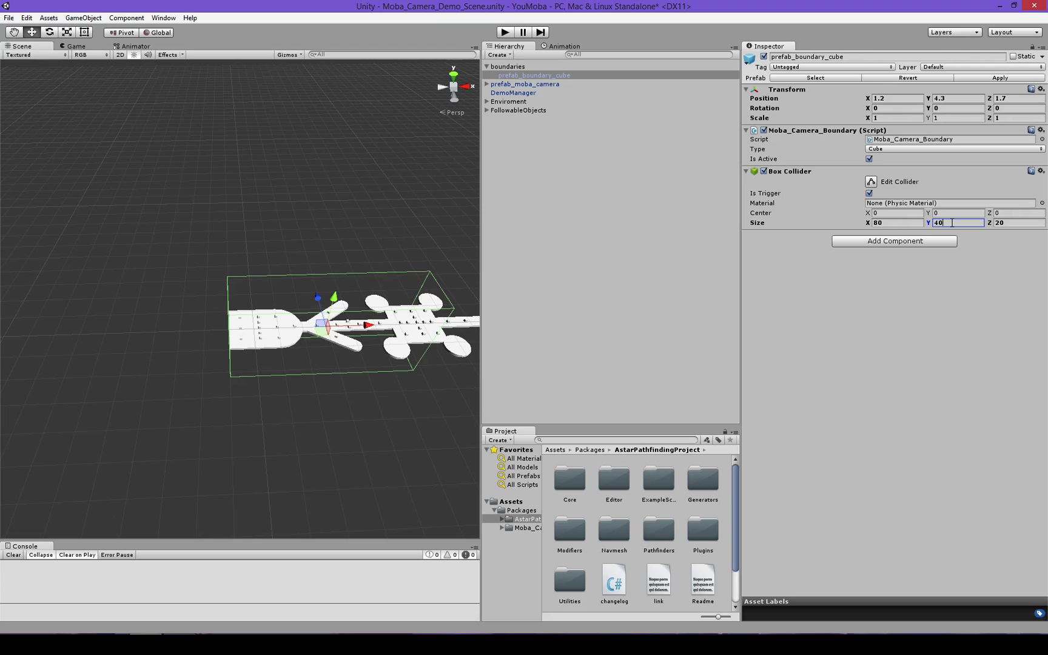
key("Tab")
key("Tab")
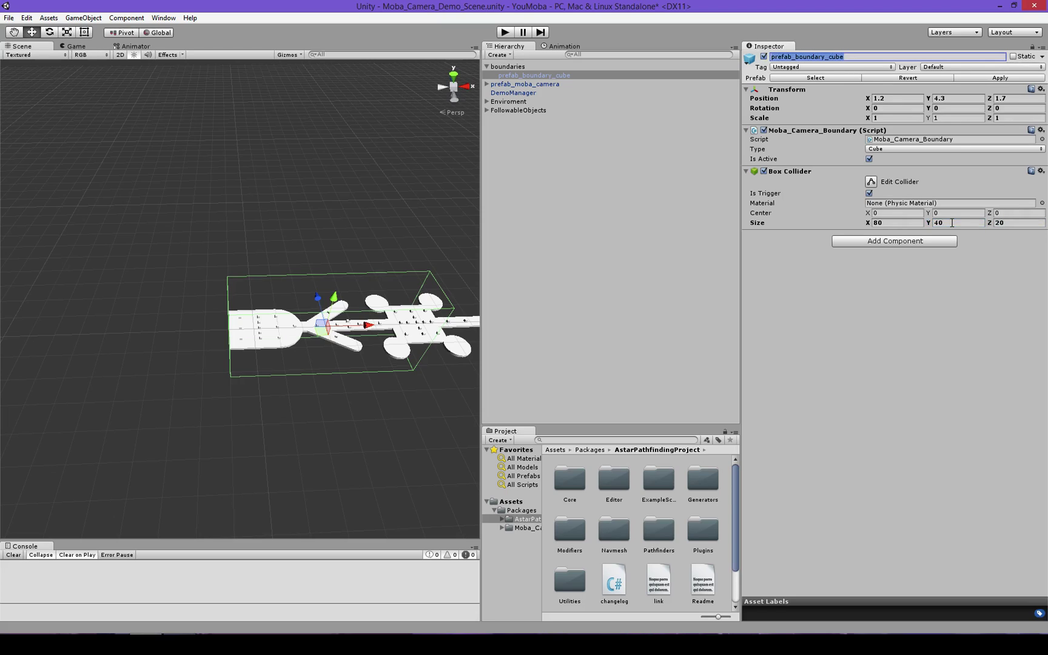
left_click(903, 212)
left_click_drag(316, 315, 362, 180, "alt")
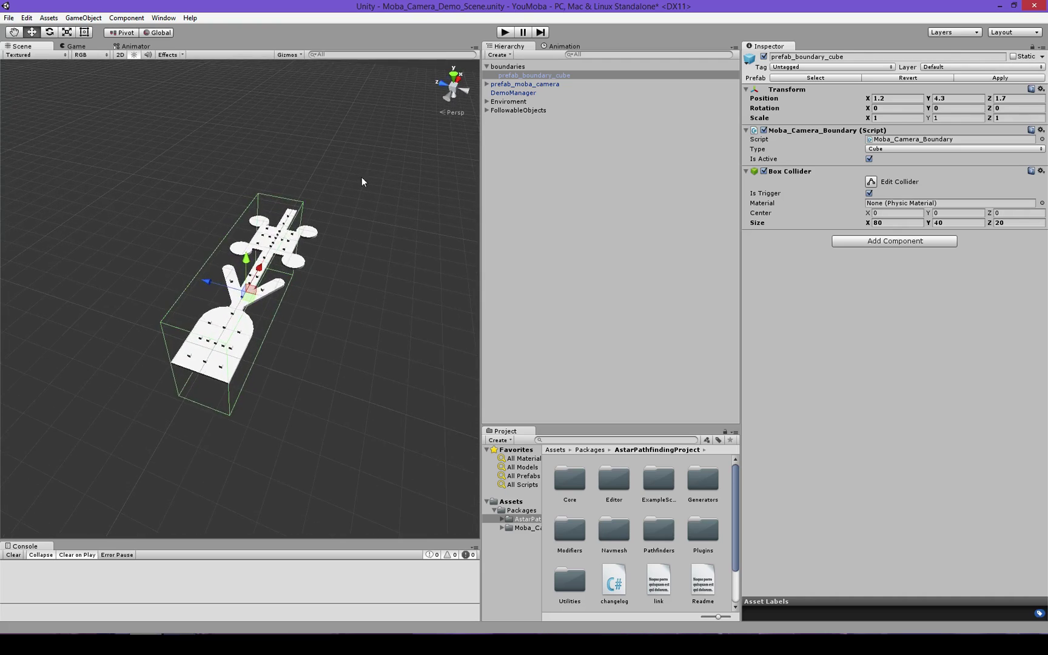
- Set the boundary cube's Box Collider size to X 100, Y 20 and Z 40
left_click(953, 222)
type("42")
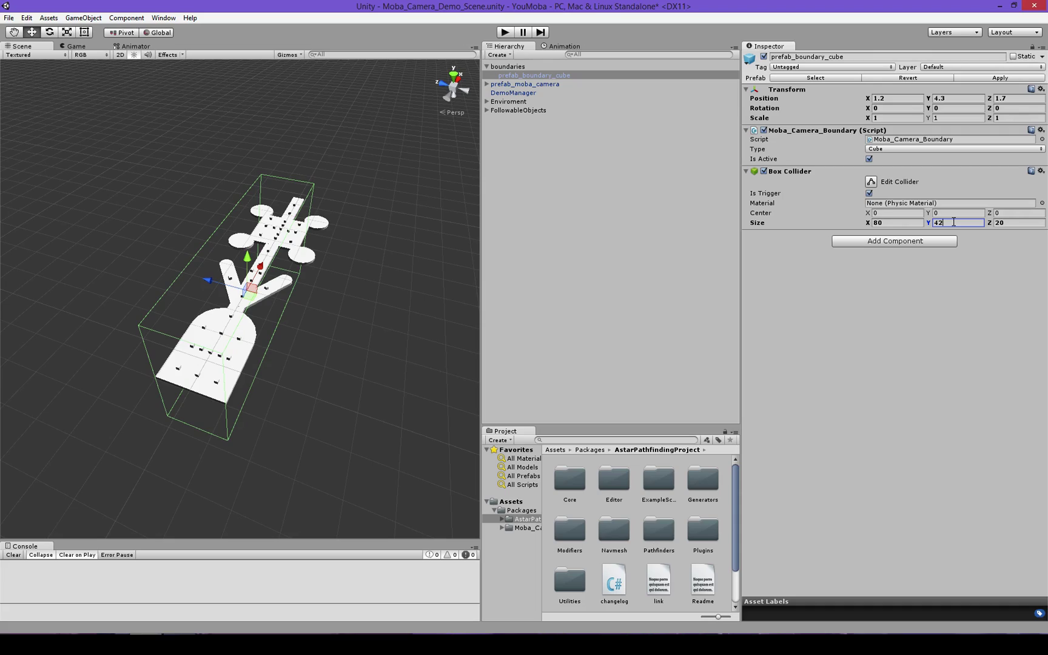
key("BackSpace")
key("BackSpace")
type("20")
key("Tab")
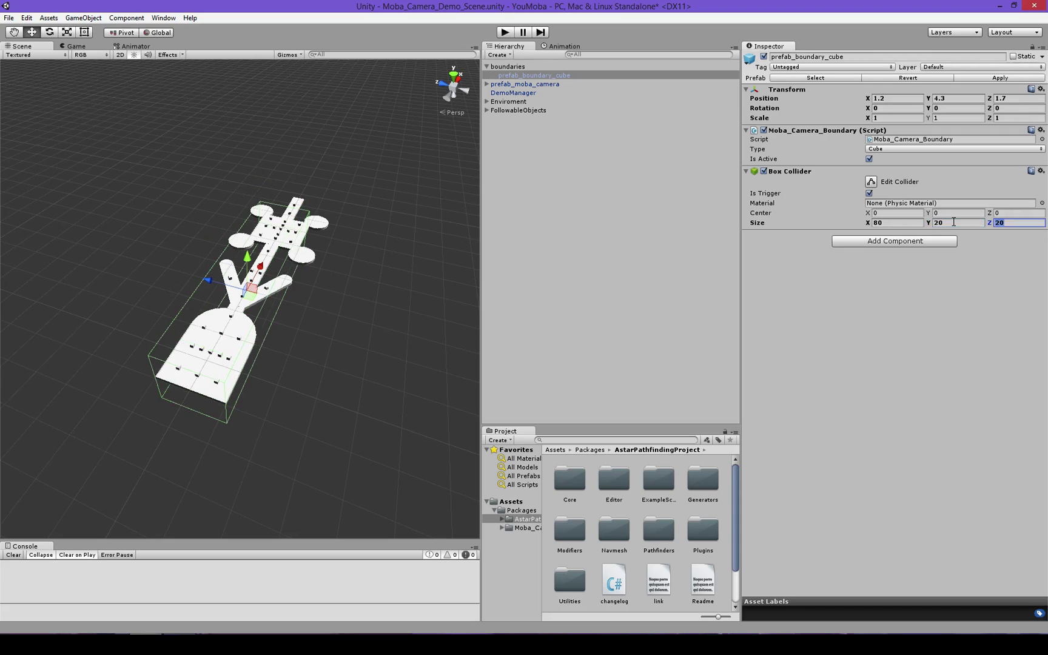
type("40")
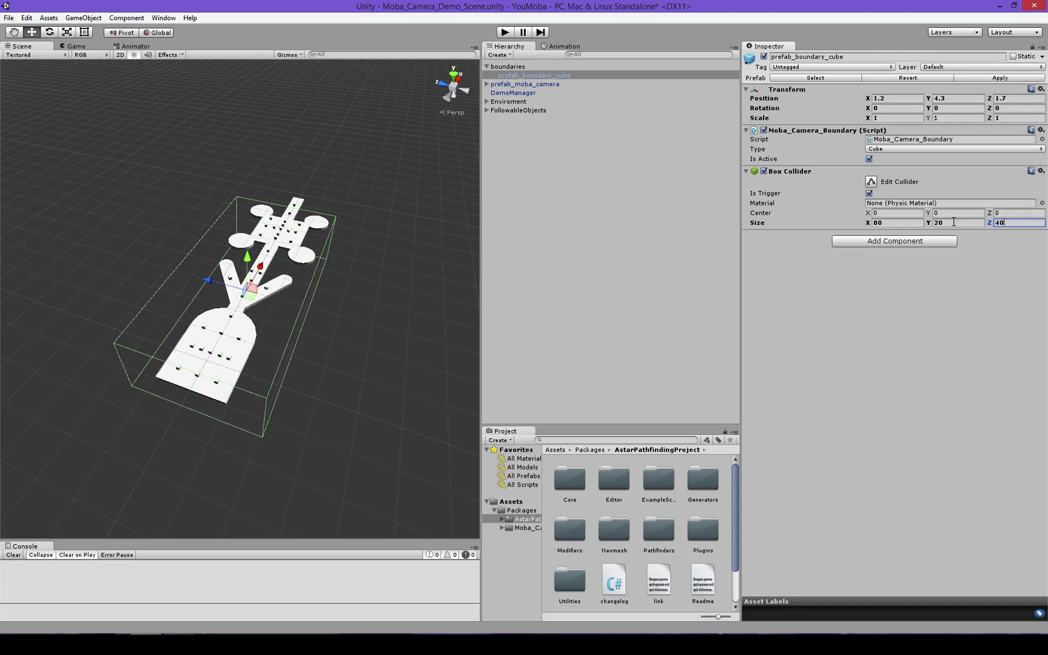
left_click(910, 222)
type("100")
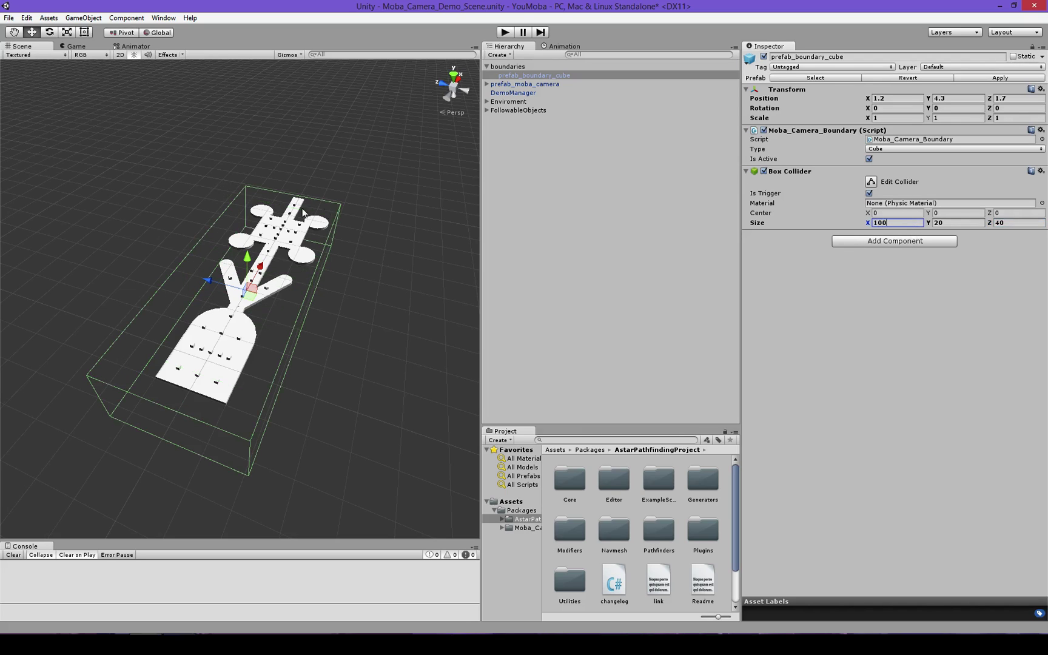
- Move the boundary cube along the X axis to about X 14.5 so it surrounds the whole level
left_click_drag(325, 213, 1046, 210, "alt")
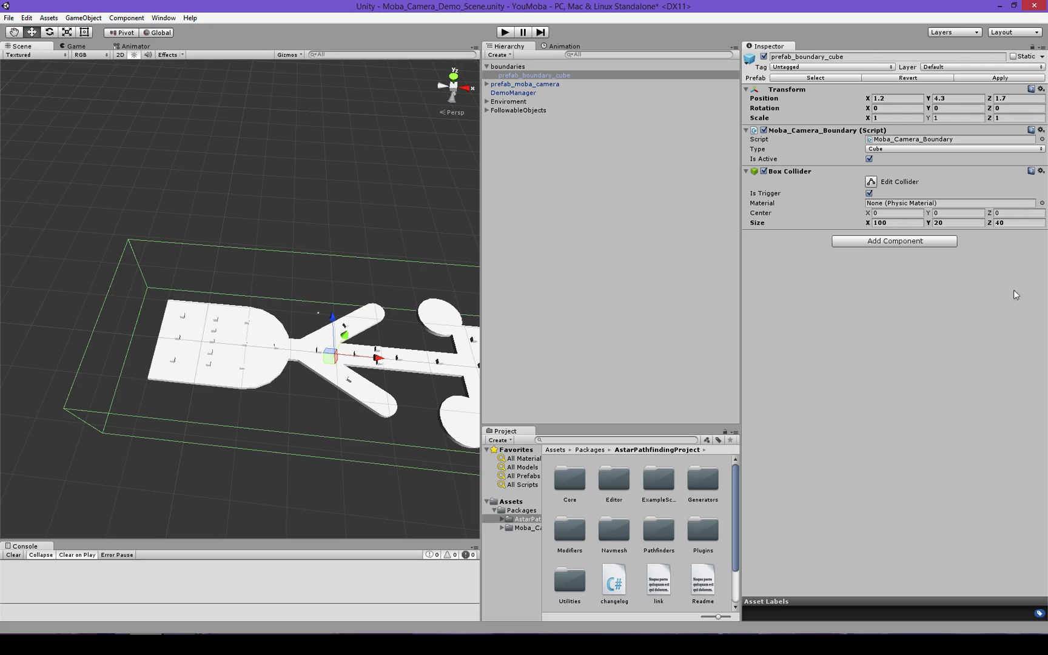
scroll(366, 279, "down", 3)
middle_click_drag(366, 279, 160, 252)
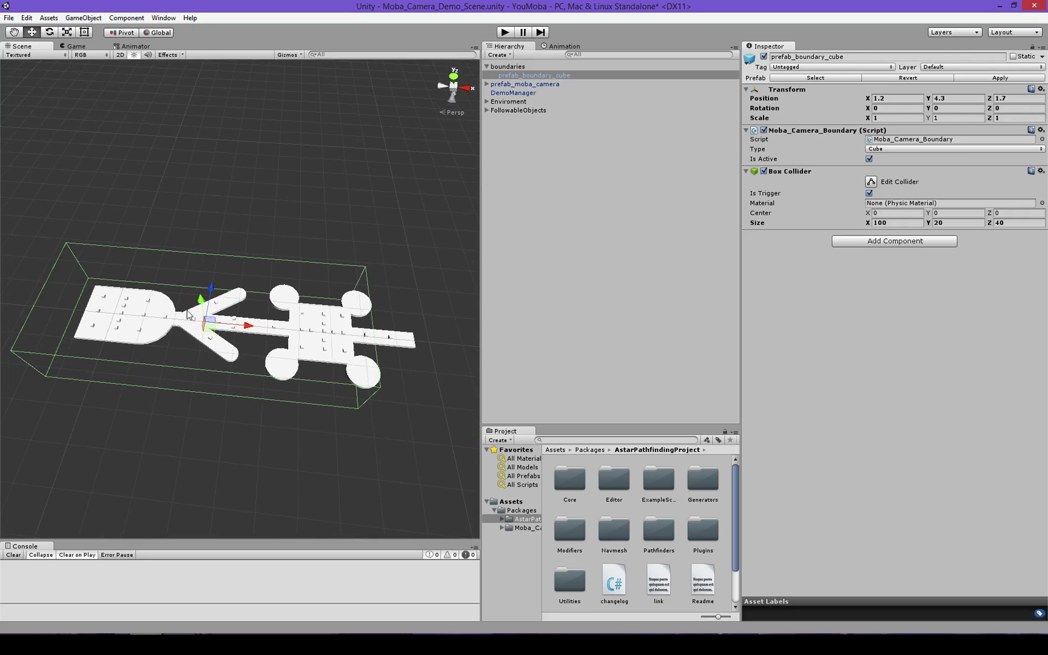
left_click_drag(249, 331, 310, 271)
scroll(303, 303, "up", 2)
- Play-test the camera against the level's edges, toggling the boundary's Is Active option off and back on, and stop the game
left_click(507, 32)
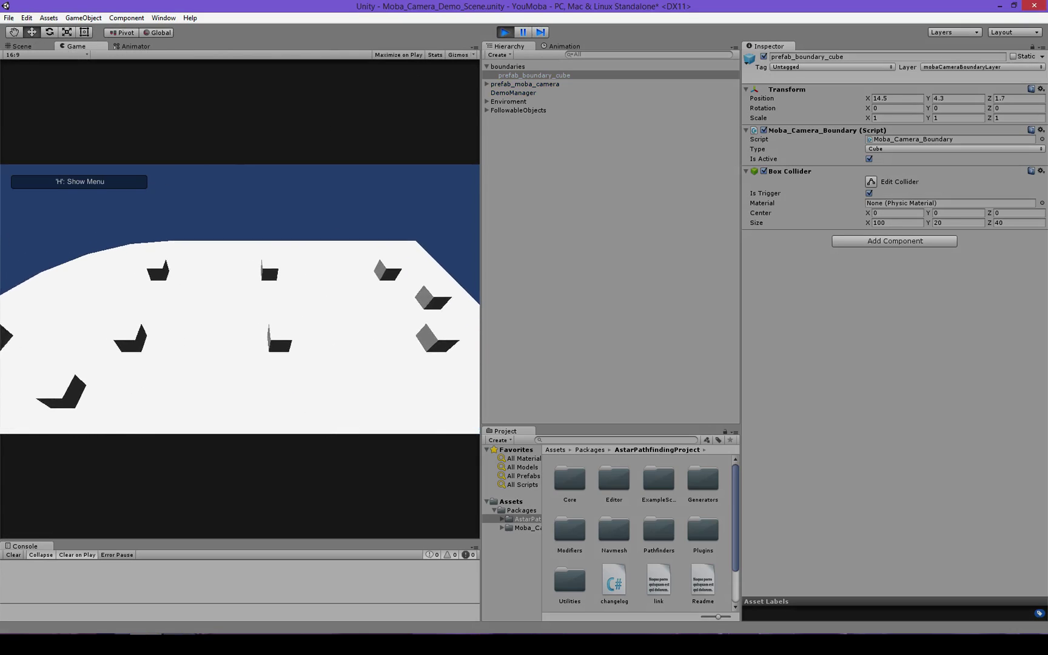
mouse_move(2, 504)
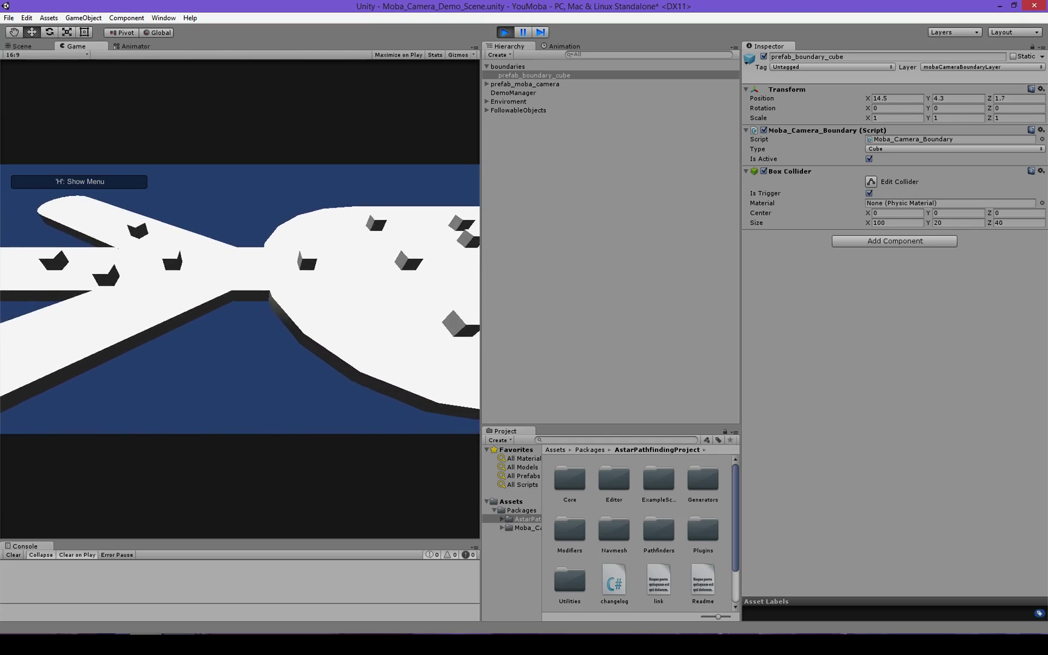
mouse_move(2, 549)
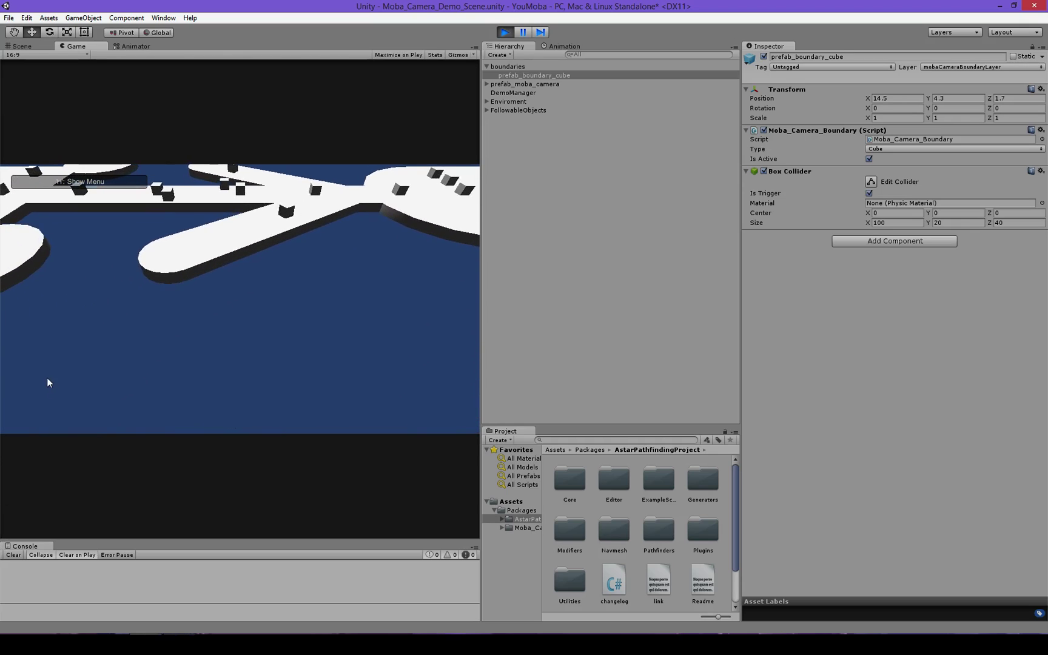
mouse_move(1, 391)
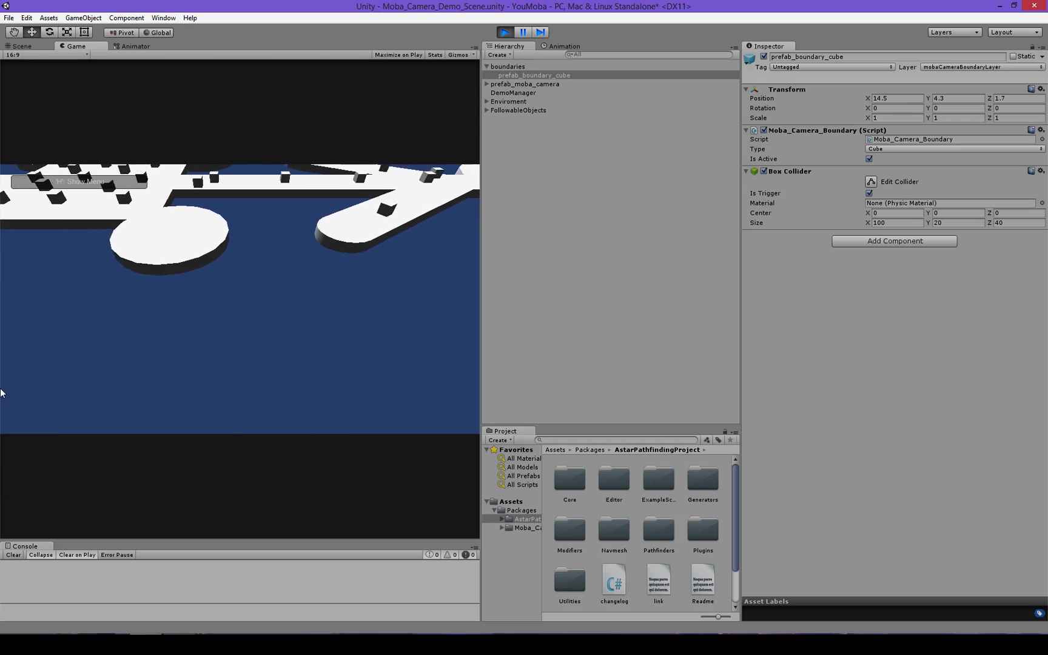
mouse_move(153, 7)
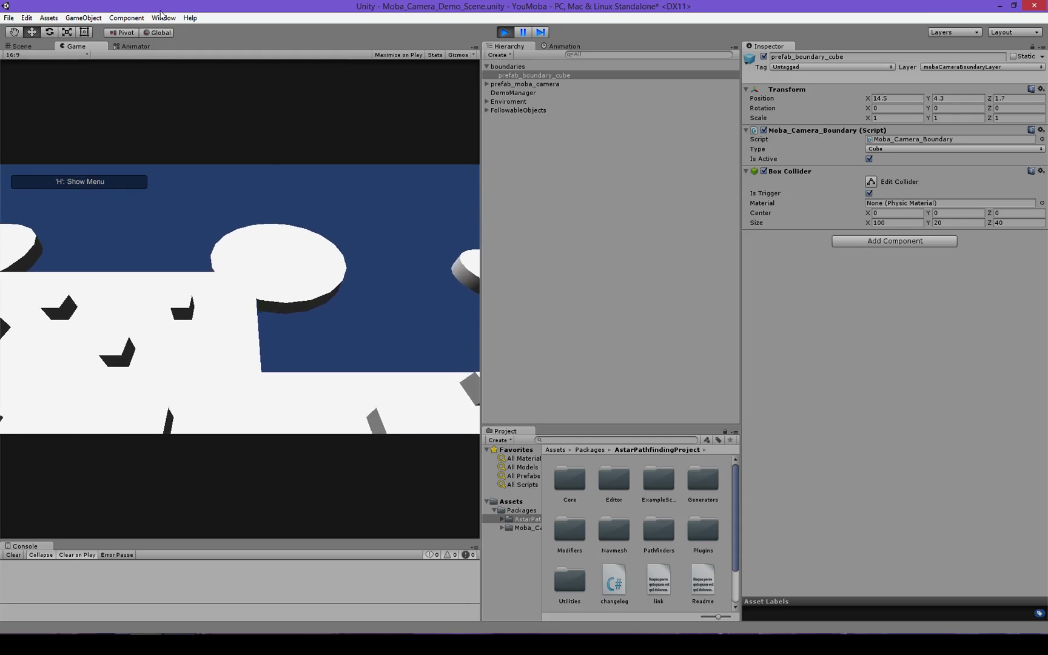
left_click(869, 159)
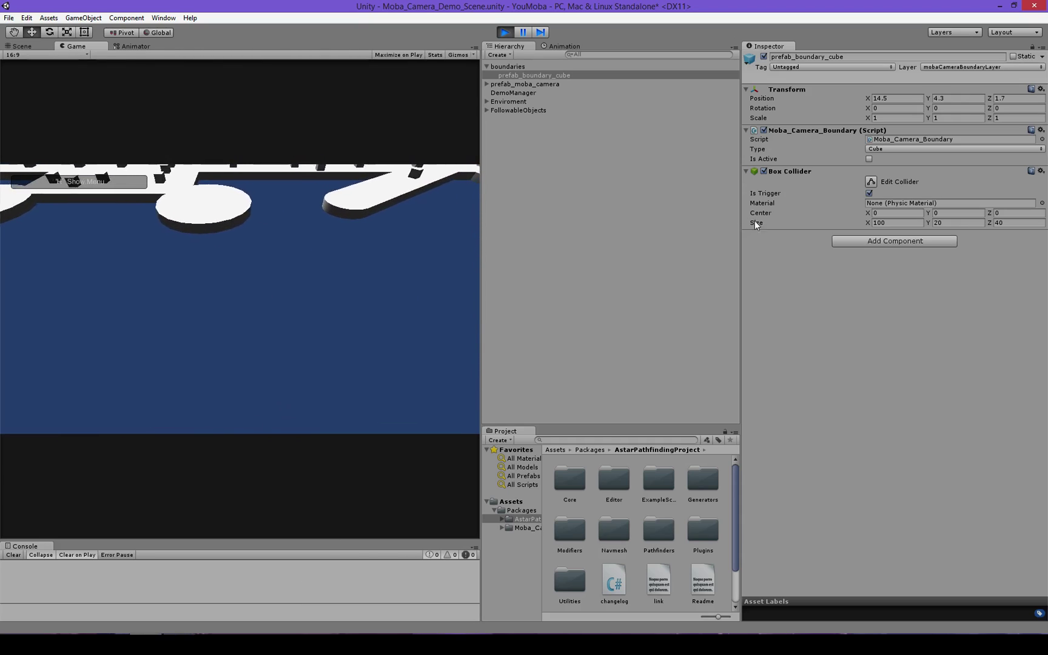
left_click(869, 159)
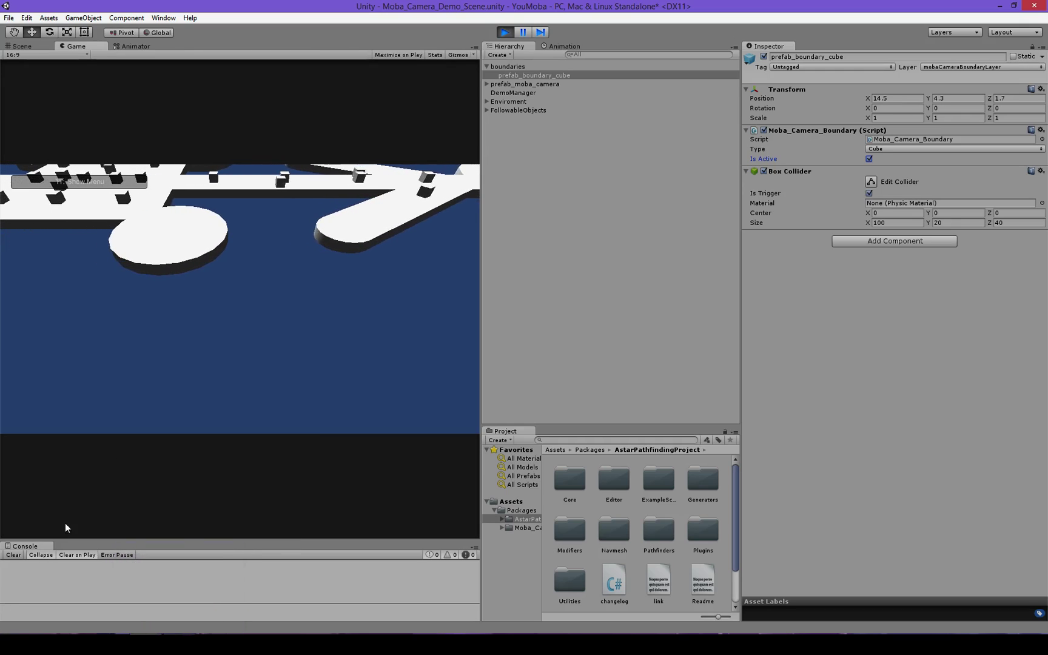
left_click(504, 32)
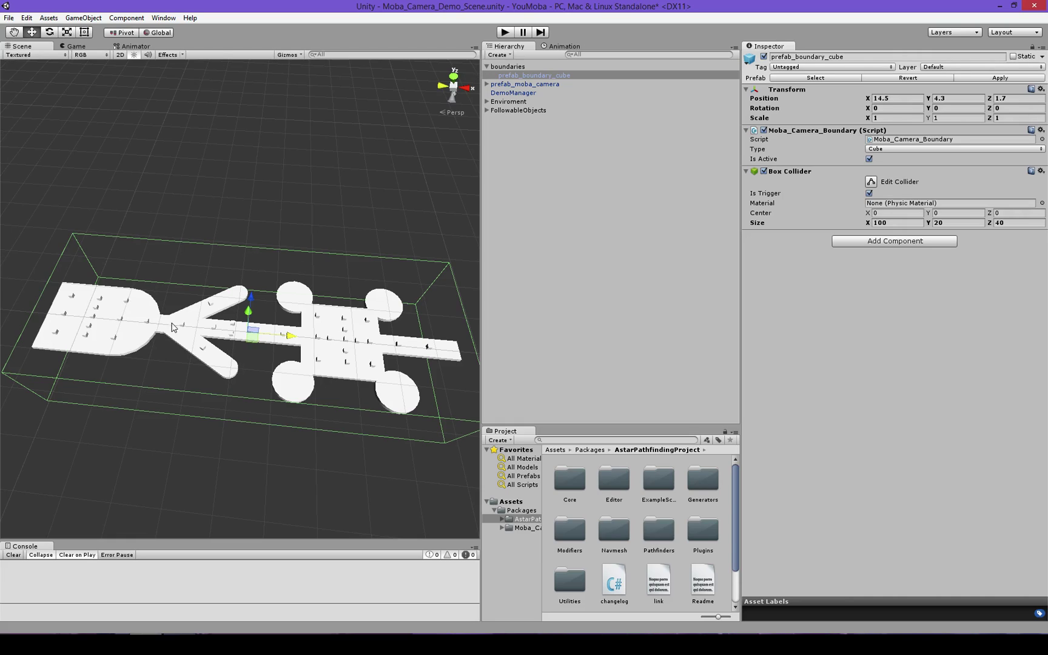
- Collapse the boundaries group and frame DemoManager in the scene to examine its components
left_click(313, 236)
left_click(518, 75)
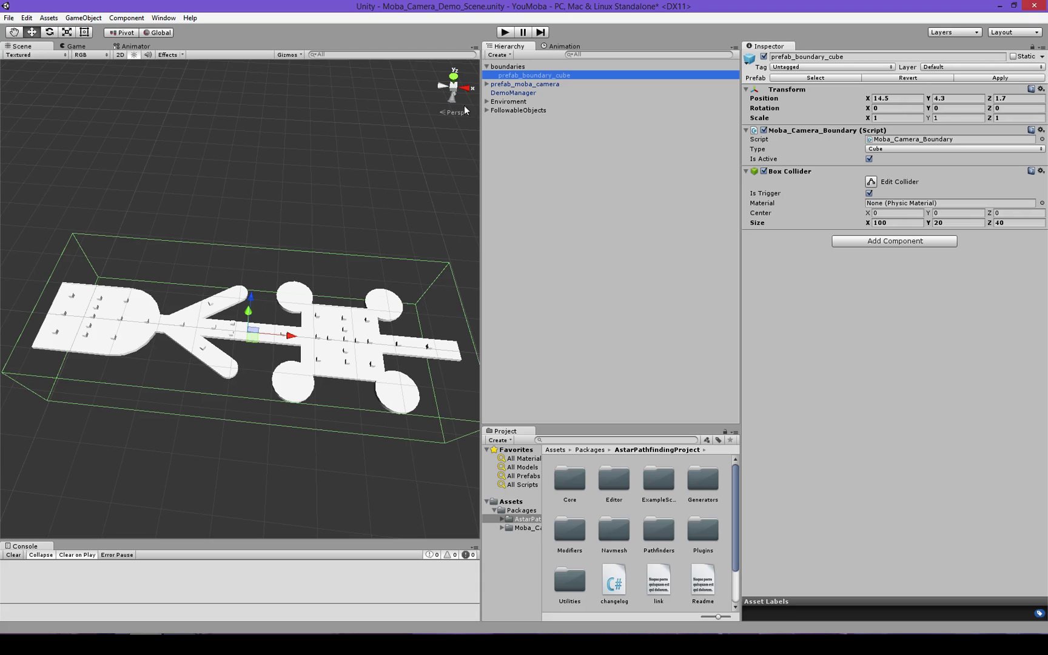
left_click(487, 67)
left_click(527, 85)
left_click(487, 75)
left_click(515, 84)
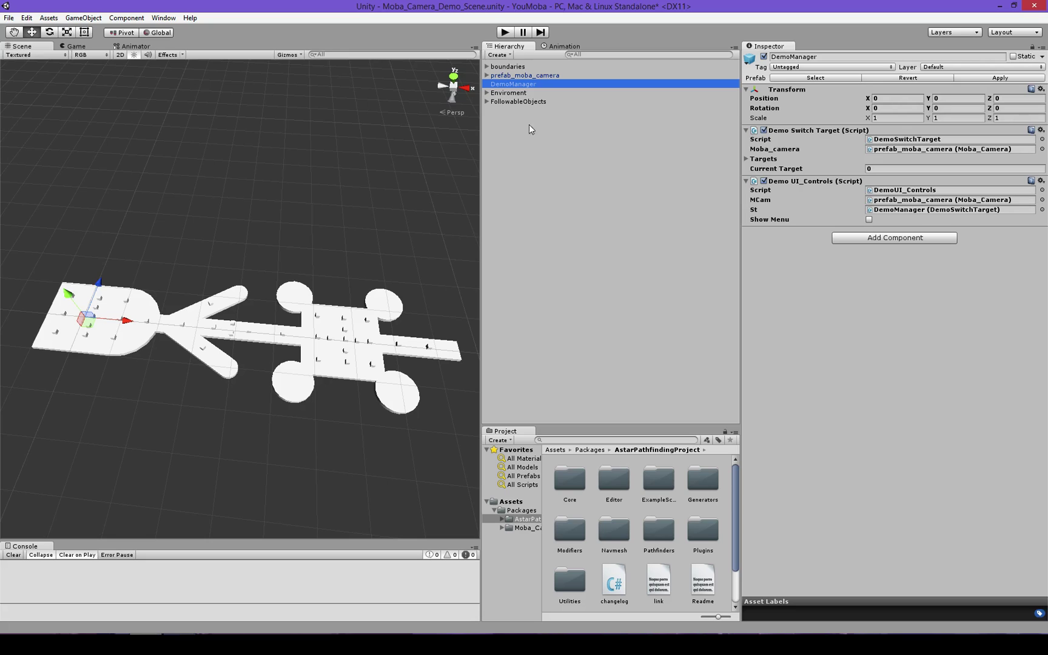
double_click(622, 87)
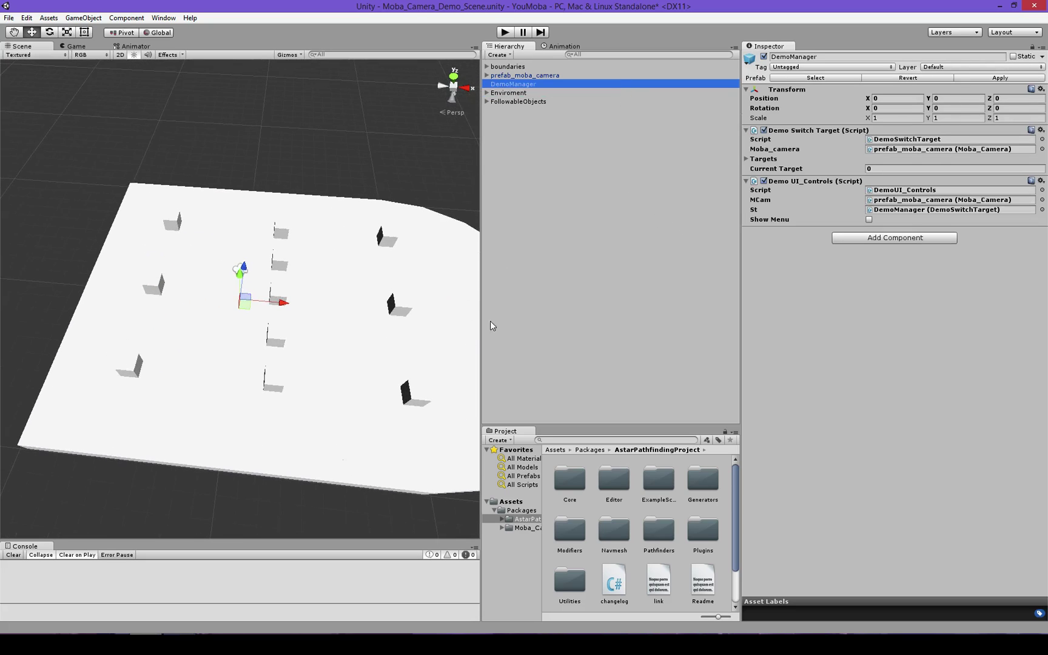
scroll(391, 303, "down", 5)
scroll(391, 303, "up", 3)
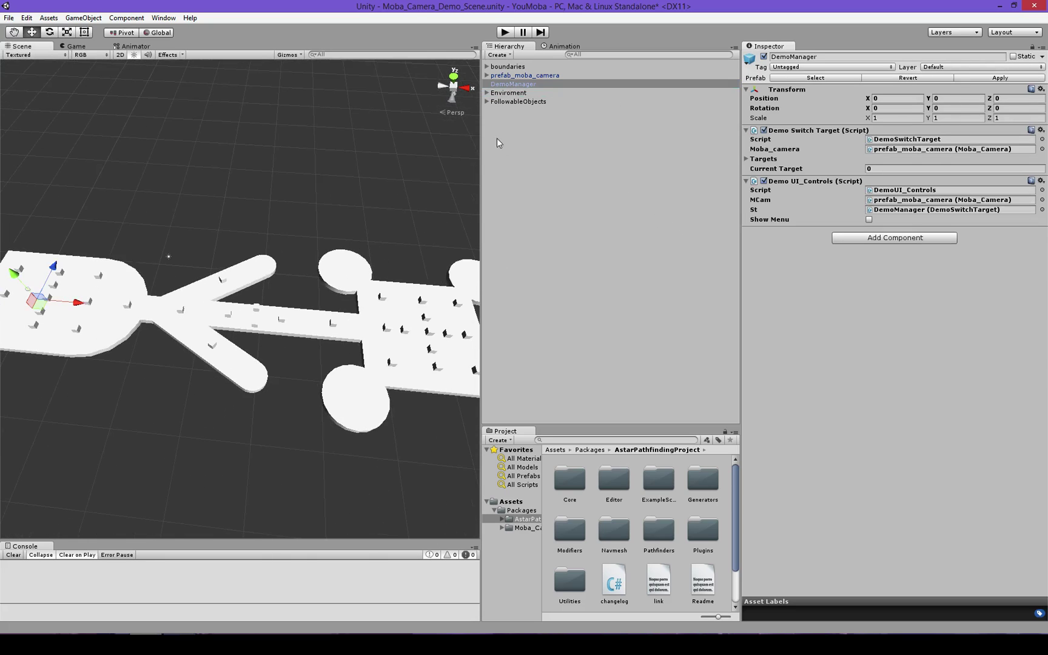
- Expand Enviroment, frame it in the scene, look through its child objects and collapse it again
left_click(487, 93)
double_click(513, 92)
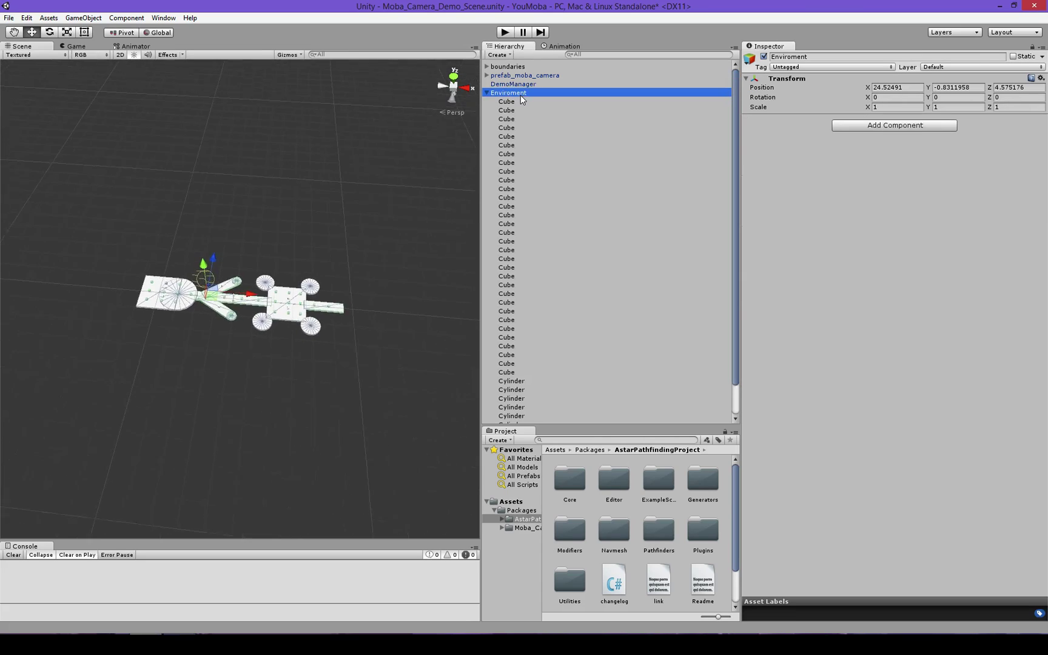
scroll(521, 103, "down", 3)
scroll(535, 182, "up", 2)
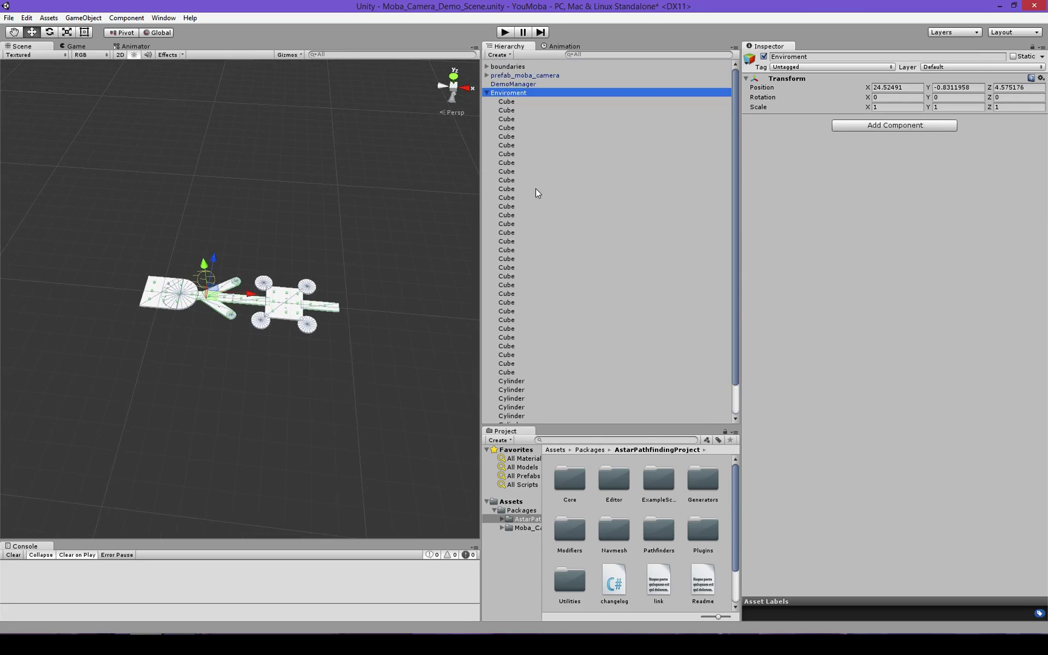
scroll(517, 229, "down", 2)
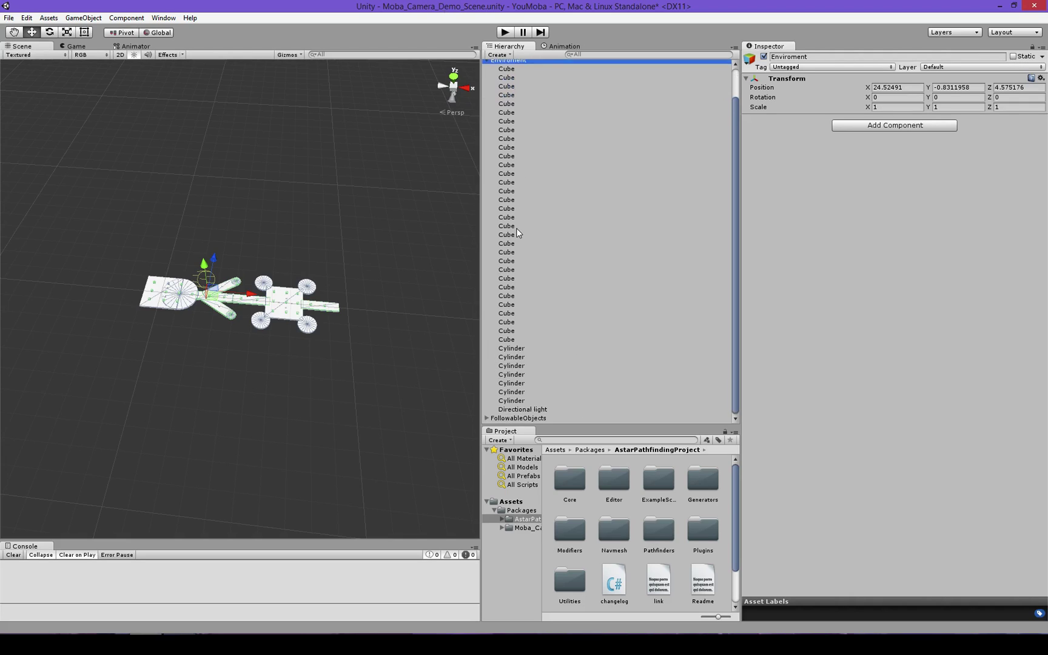
left_click(485, 60)
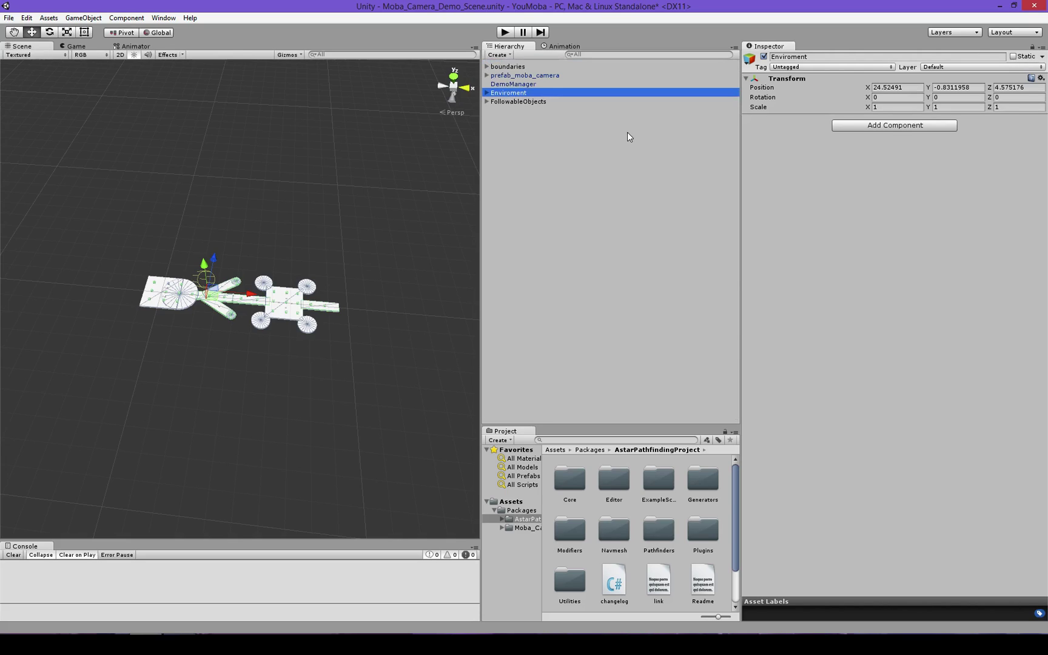
- Frame the first Cube under FollowableObjects and view its DemoTarget script in Visual Studio before returning to Unity
left_click(501, 102)
double_click(509, 110)
scroll(343, 246, "down", 10)
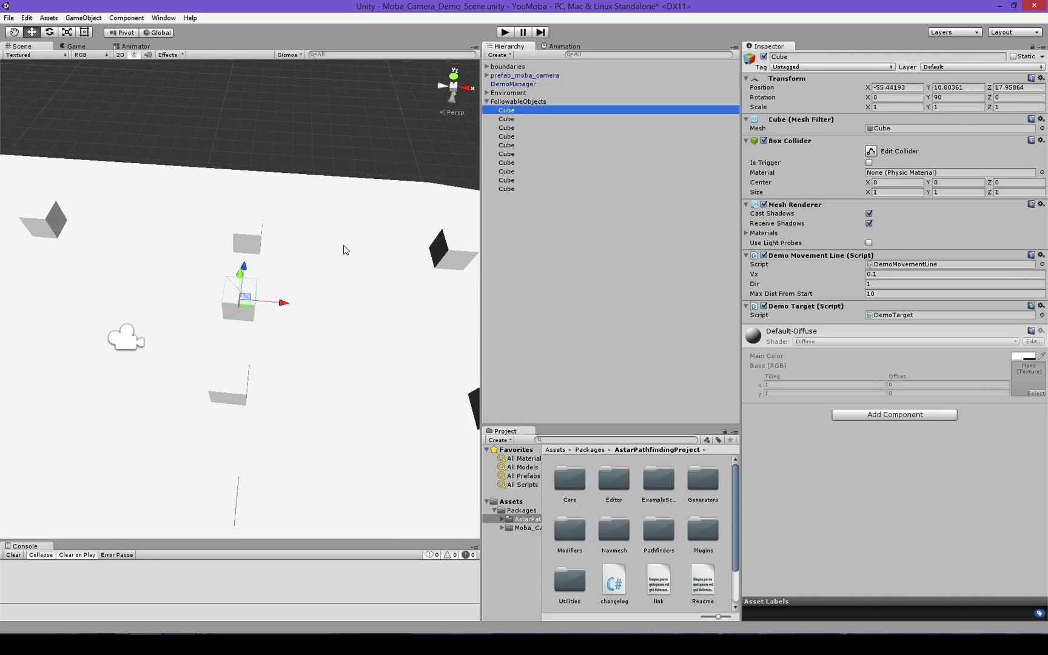
middle_click_drag(346, 248, 312, 229)
middle_click_drag(385, 256, 358, 246)
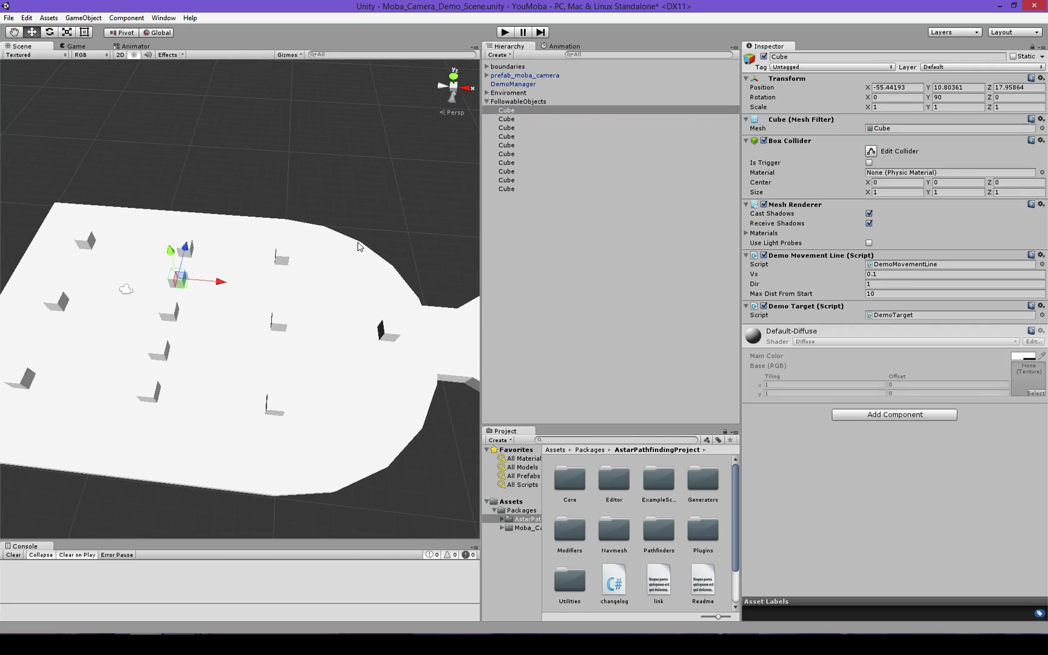
double_click(936, 316)
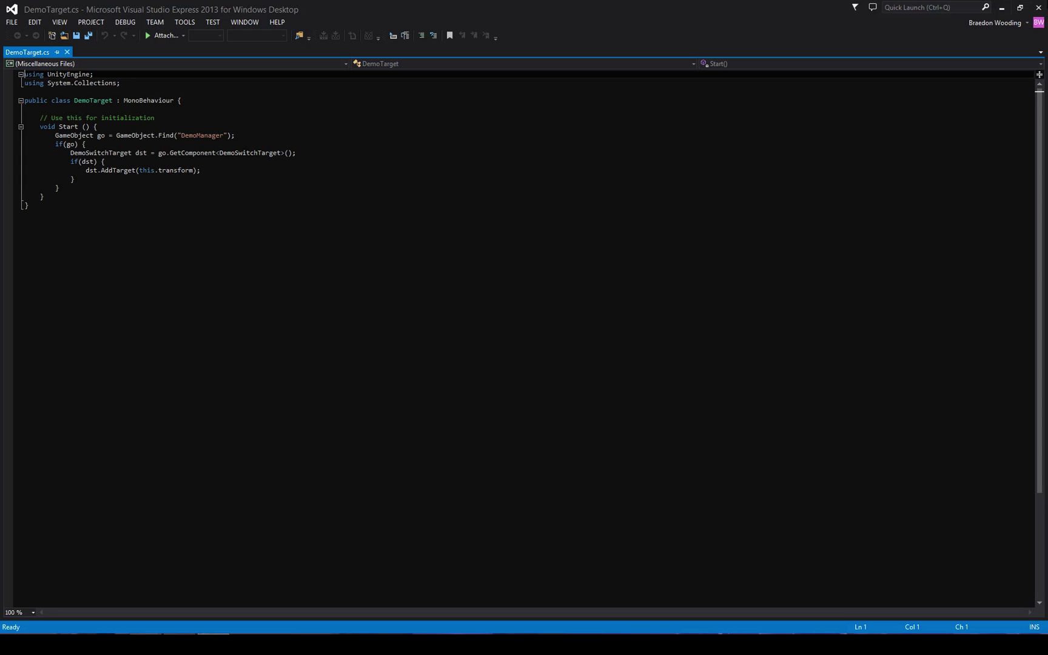
key("alt+Tab")
- Expand DemoManager's Targets list and run the game to check how the list fills
left_click(509, 93)
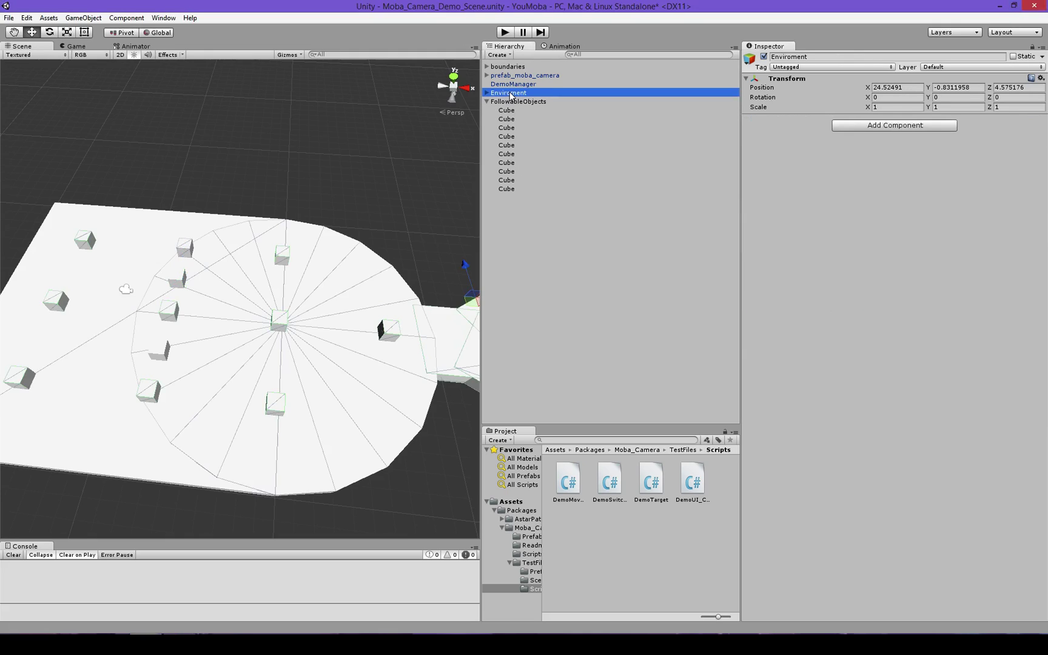
left_click(507, 84)
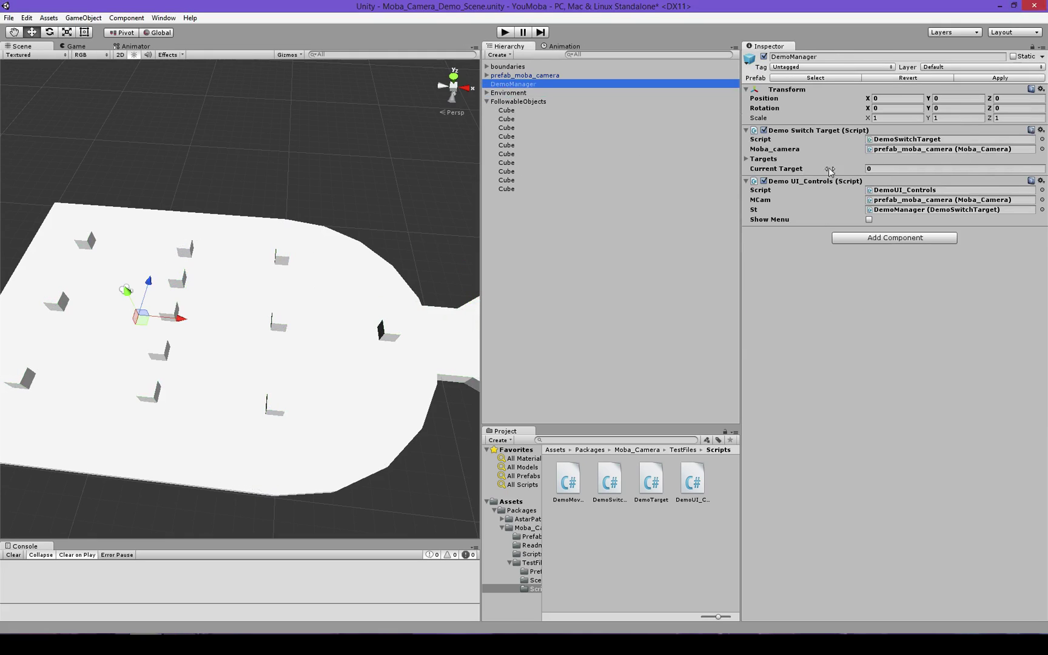
left_click(763, 159)
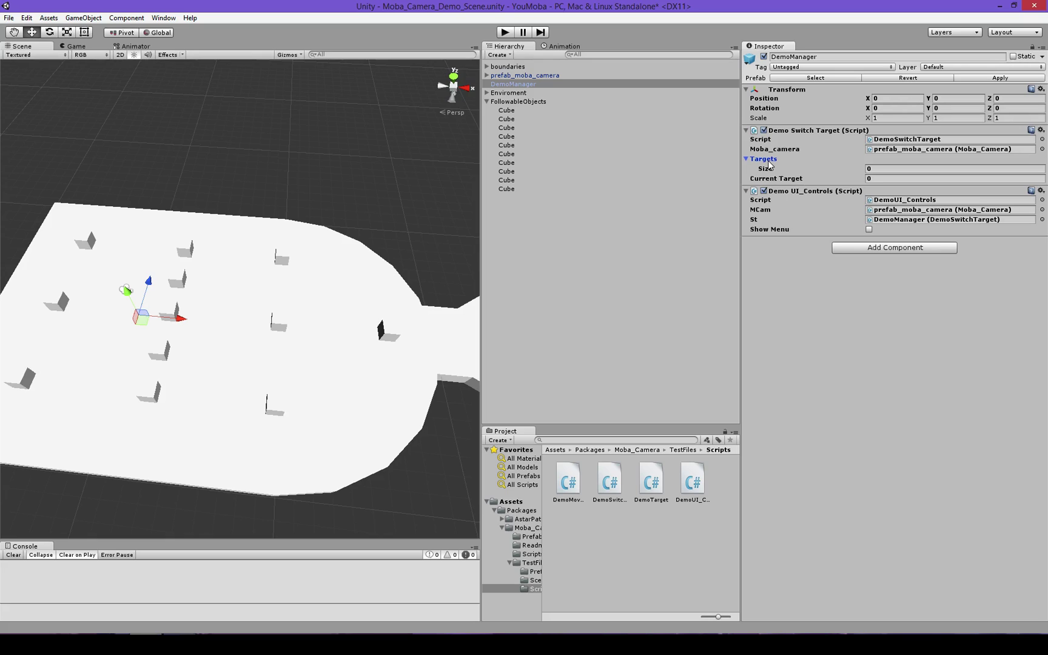
left_click(508, 32)
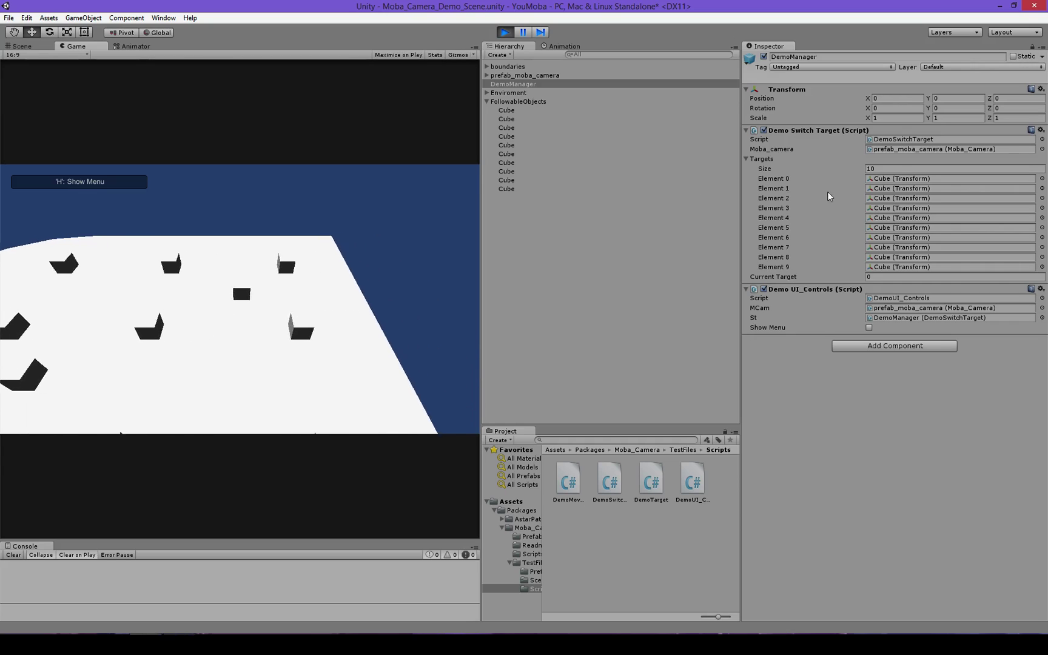
- Try a Targets size of 0 during play, view the DemoSwitchTarget script behind the console error, and stop the game
left_click(873, 169)
type("0")
key("Return")
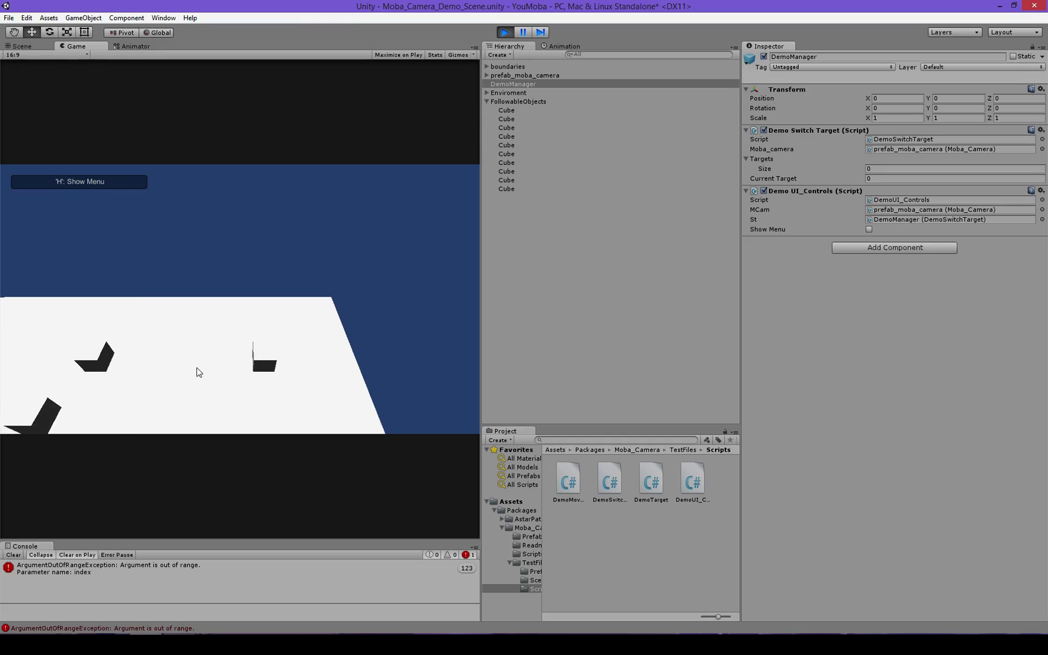
double_click(135, 565)
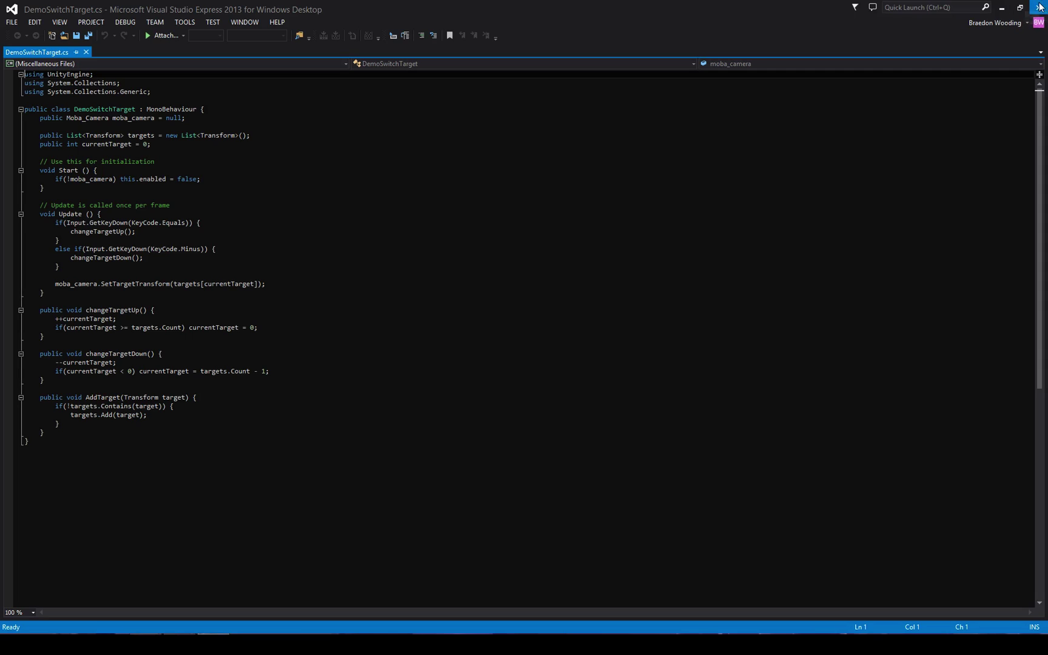
left_click(1040, 8)
left_click(505, 33)
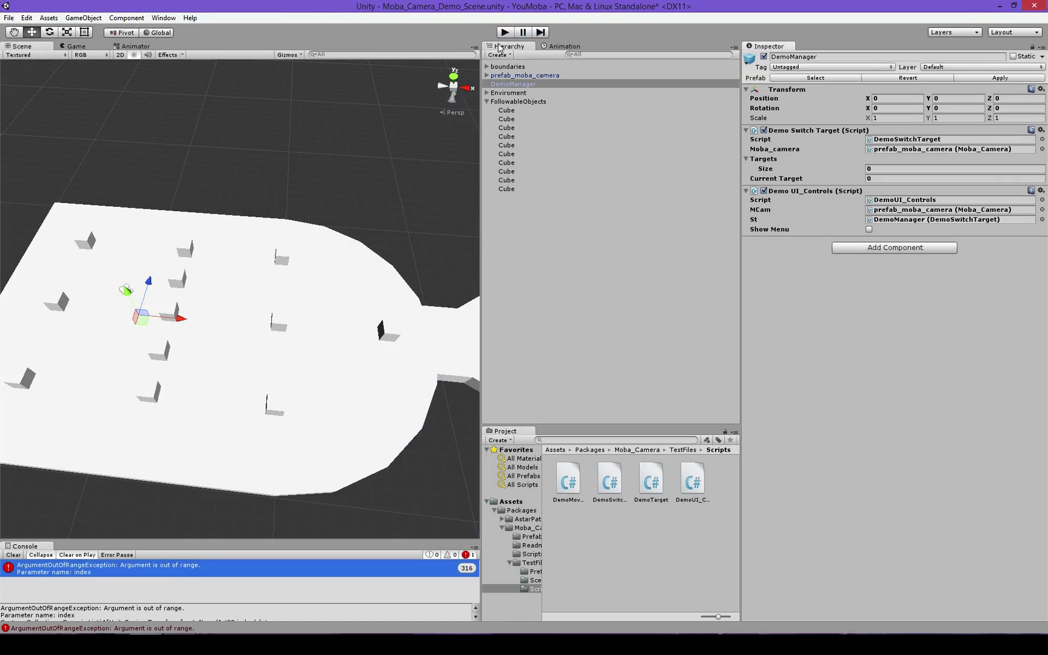
- Collapse FollowableObjects and reselect DemoManager to review its Targets list
left_click(519, 118)
left_click(501, 103)
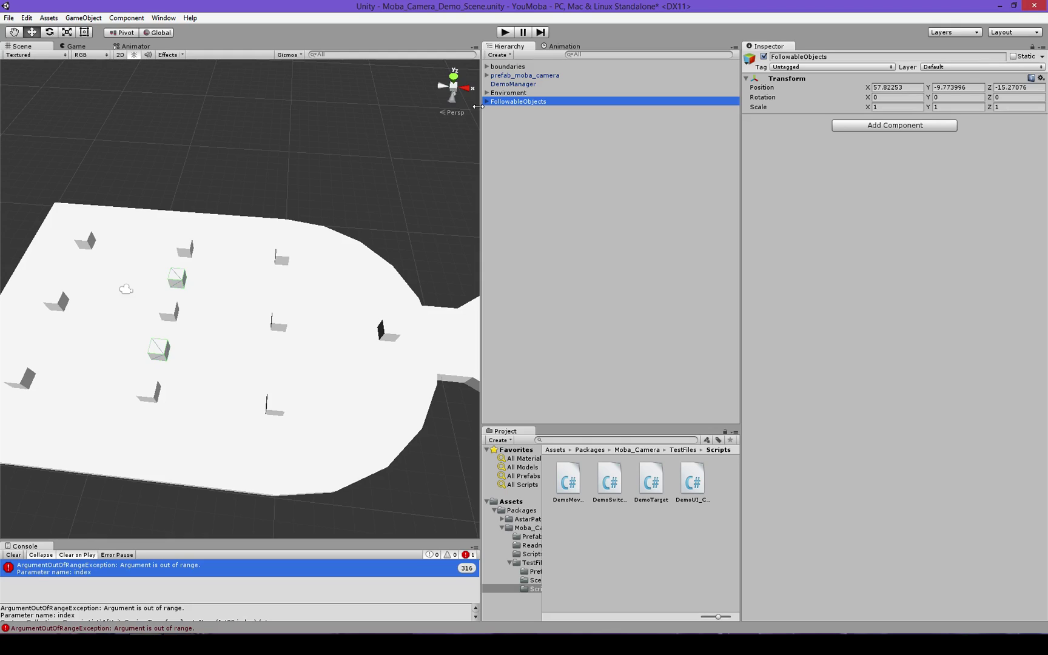
left_click(535, 84)
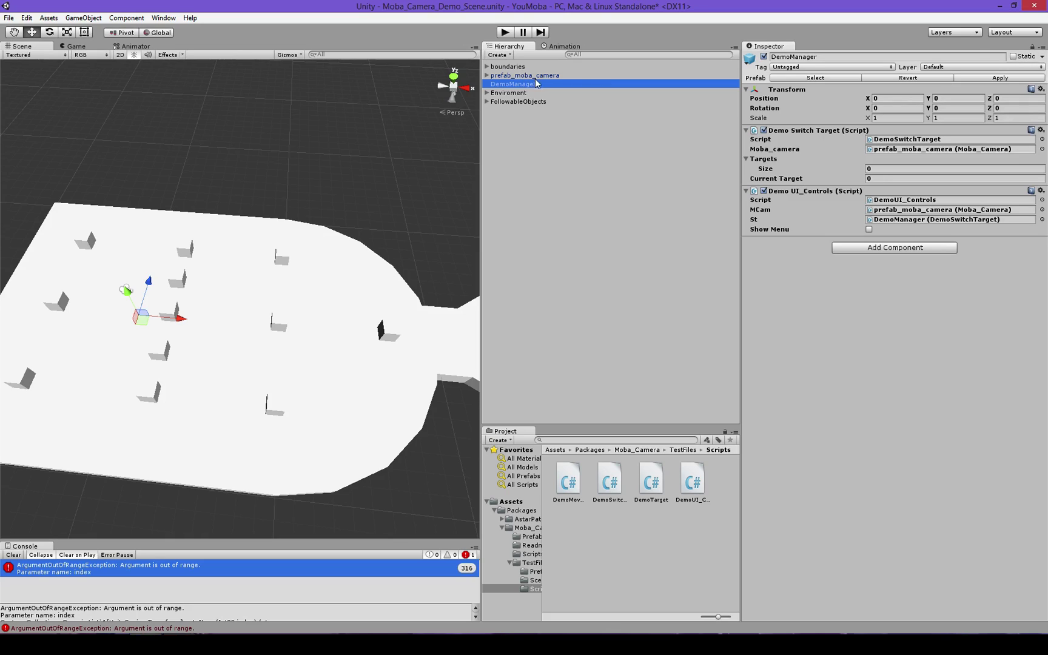
left_click(757, 160)
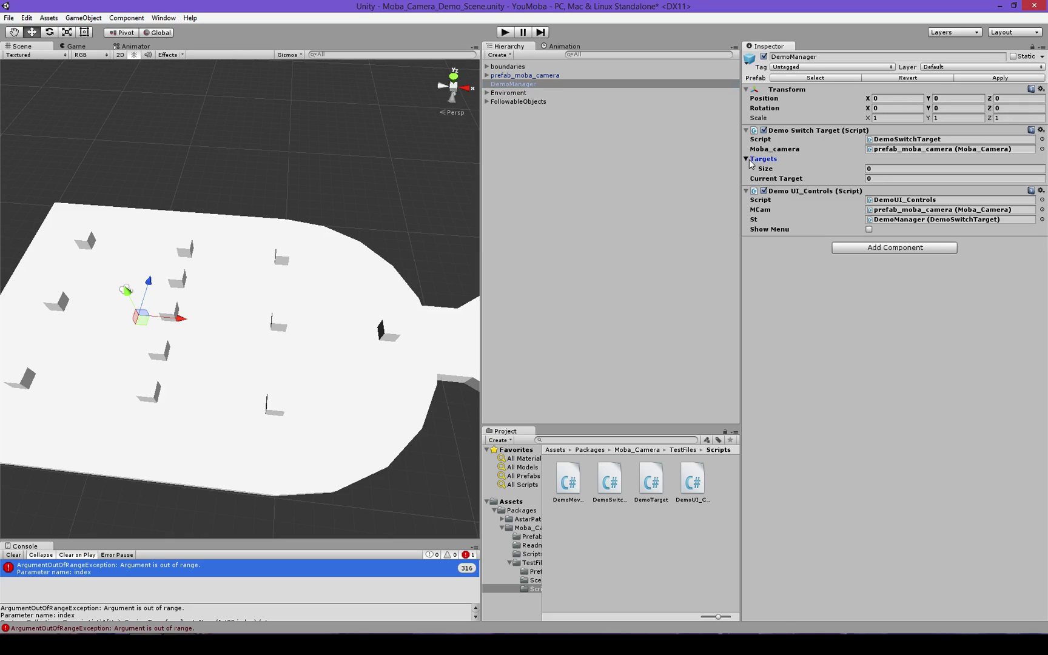
- Open the DemoTarget script of the first Cube under FollowableObjects in Visual Studio, remove its trailing blank line, and return to Unity
left_click(534, 93)
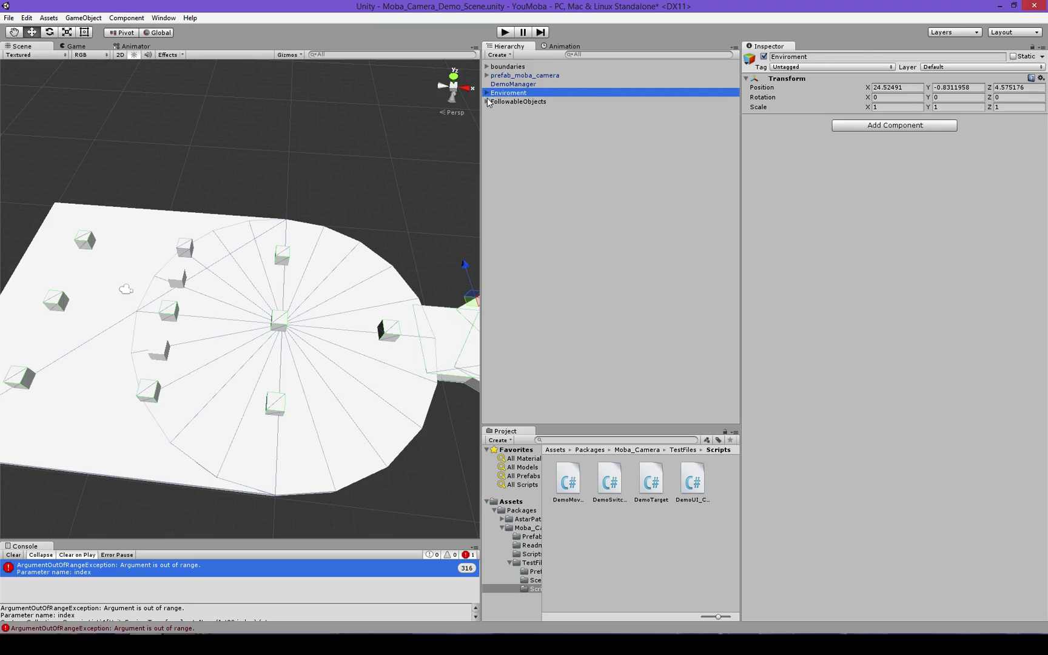
left_click(537, 111)
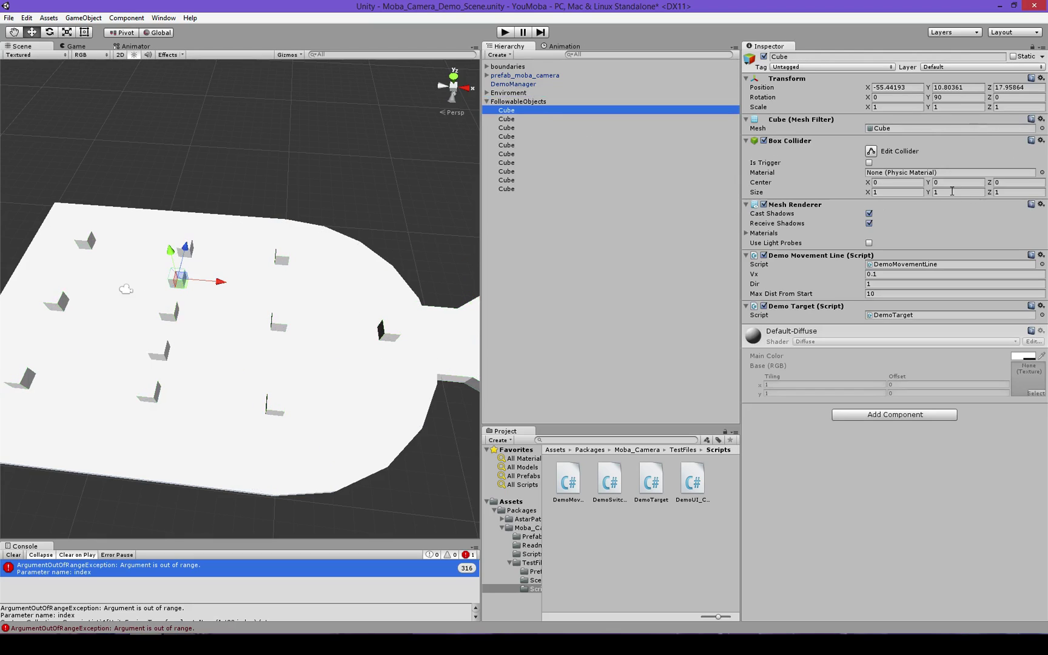
left_click(911, 316)
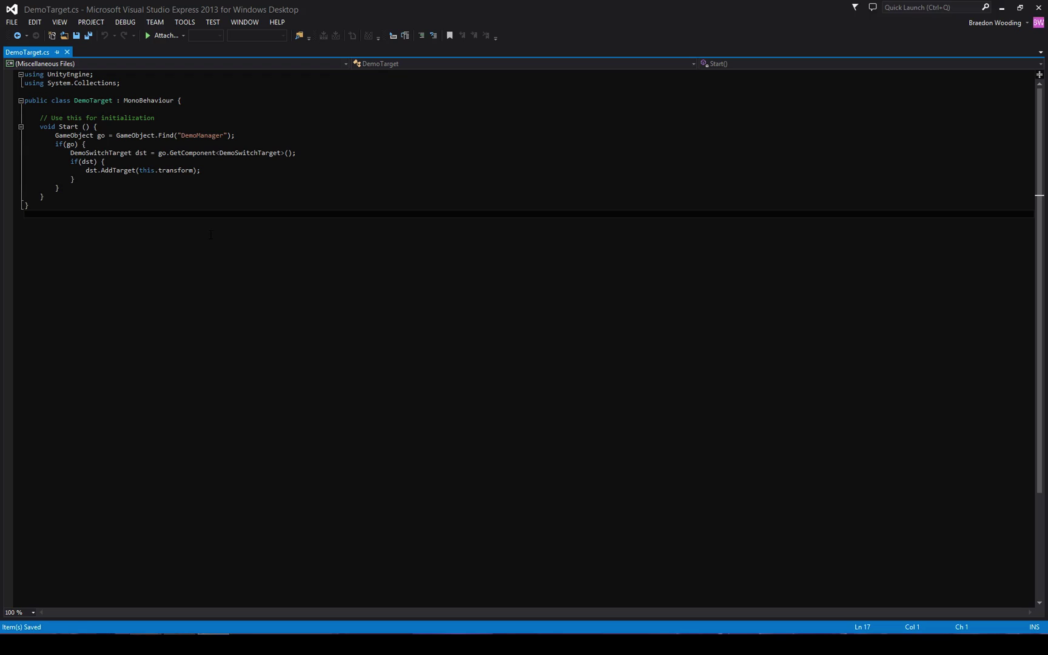
key("BackSpace")
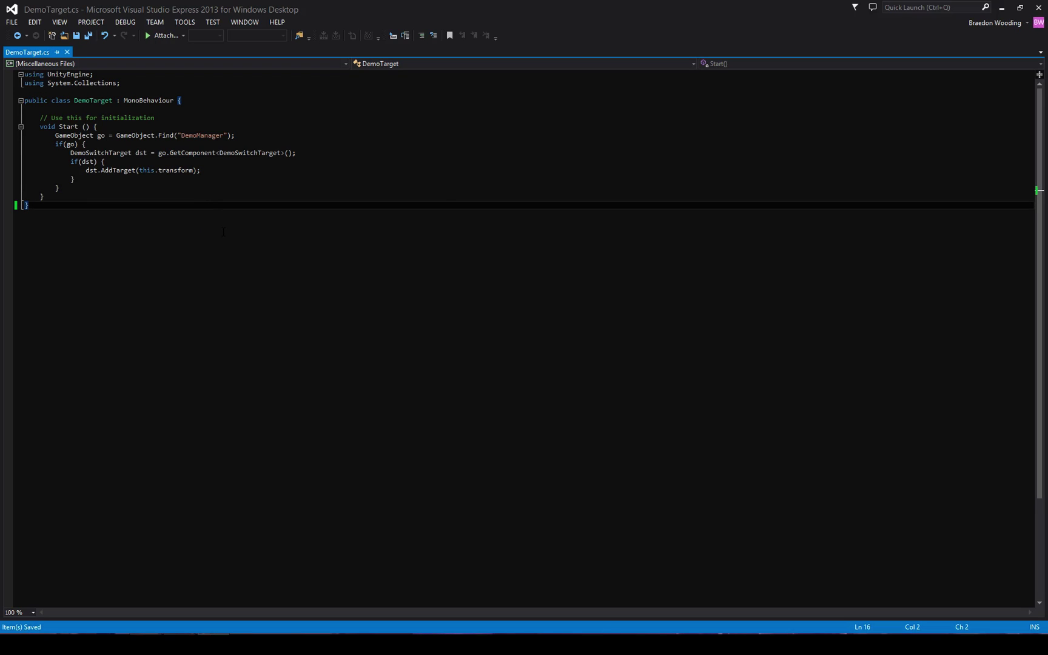
key("alt+Tab")
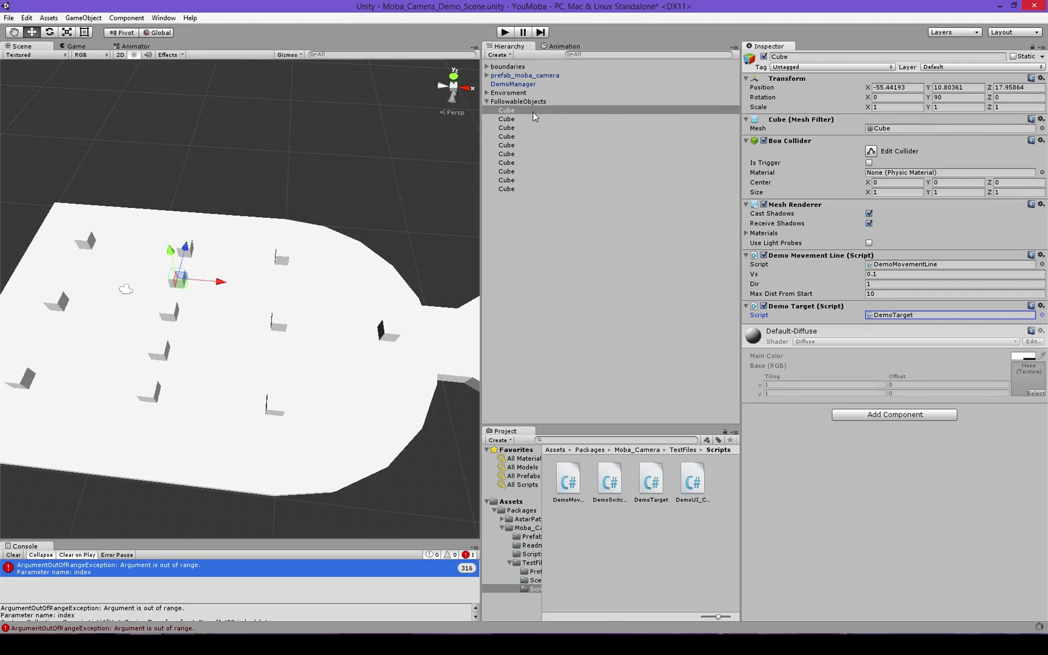
- Examine the components of other Cubes under FollowableObjects, collapse the group, and reselect DemoManager
left_click(531, 120)
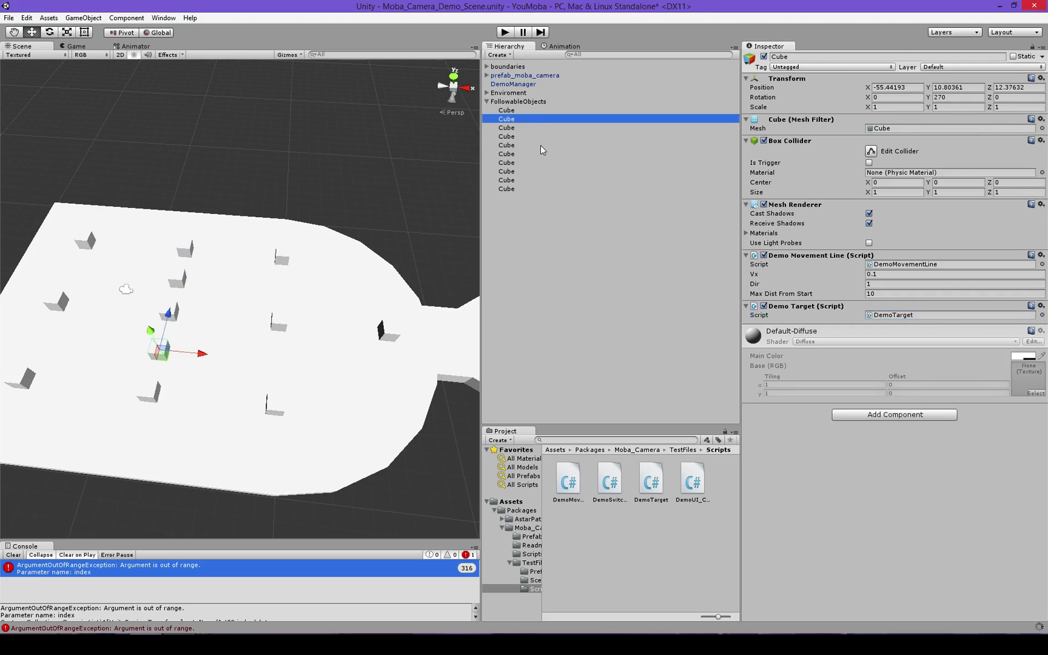
left_click(541, 146)
left_click(541, 145)
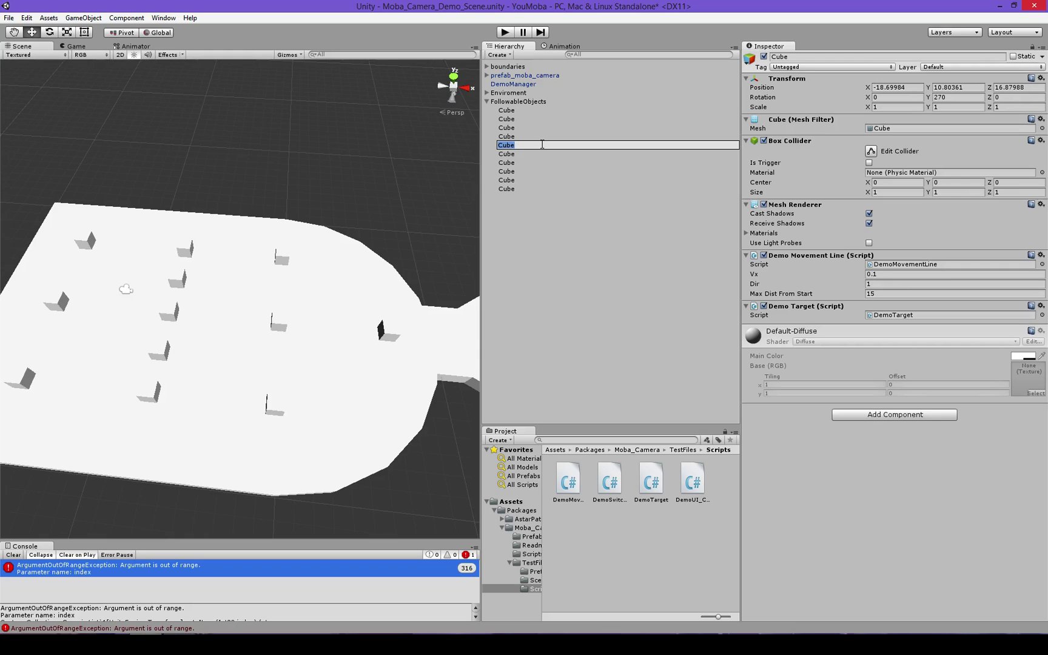
left_click(497, 118)
left_click(487, 101)
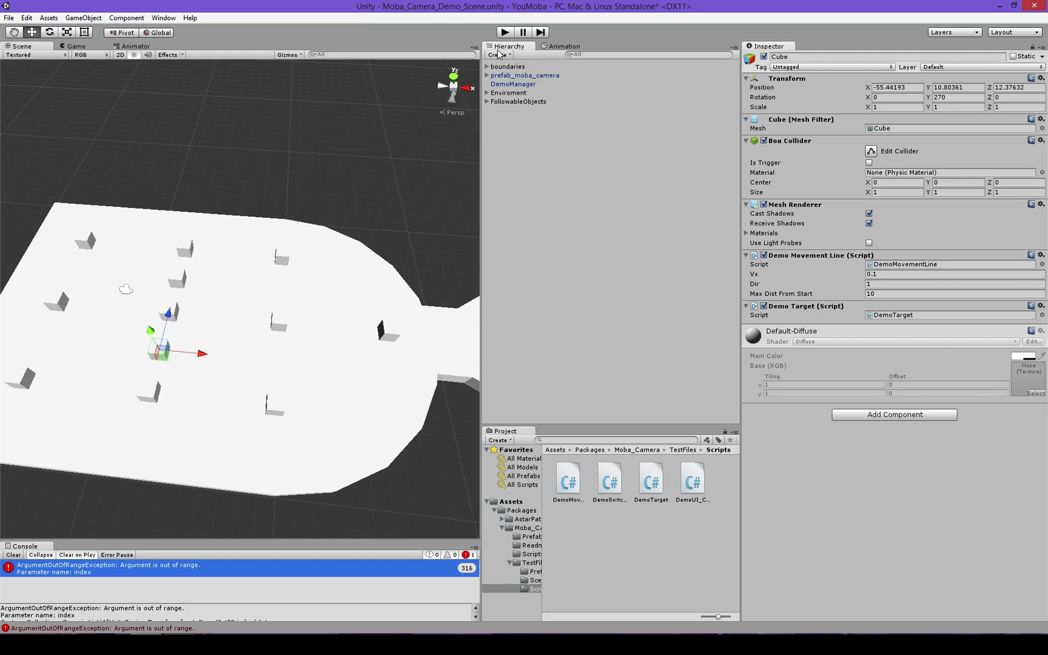
left_click(543, 85)
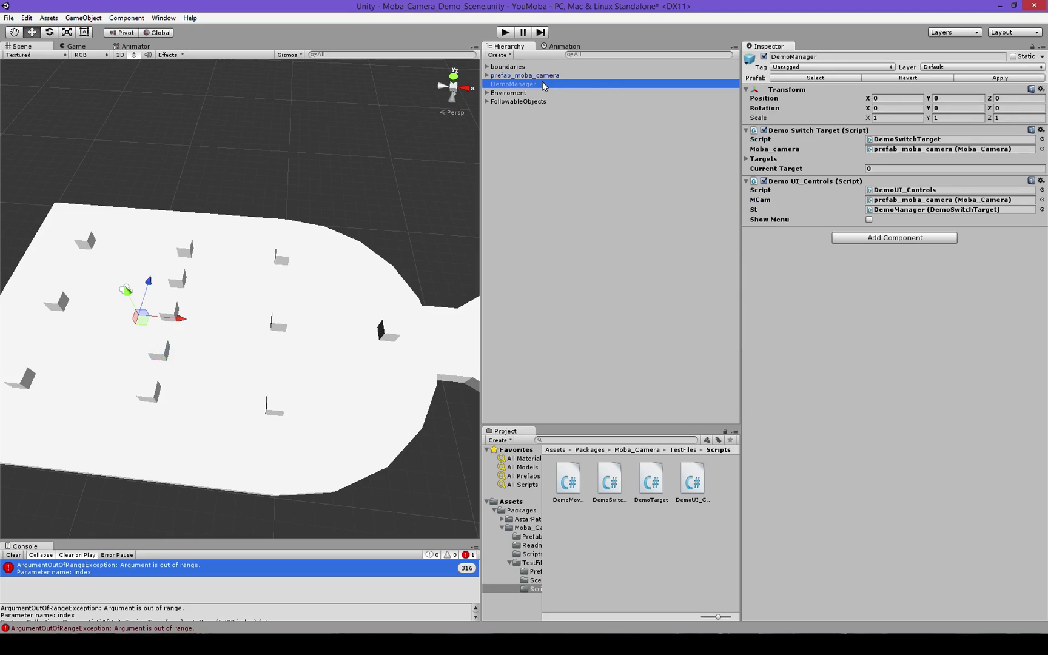
- Run the game with the demo controls menu shown and examine DemoManager's Targets list and the available camera options
left_click(506, 32)
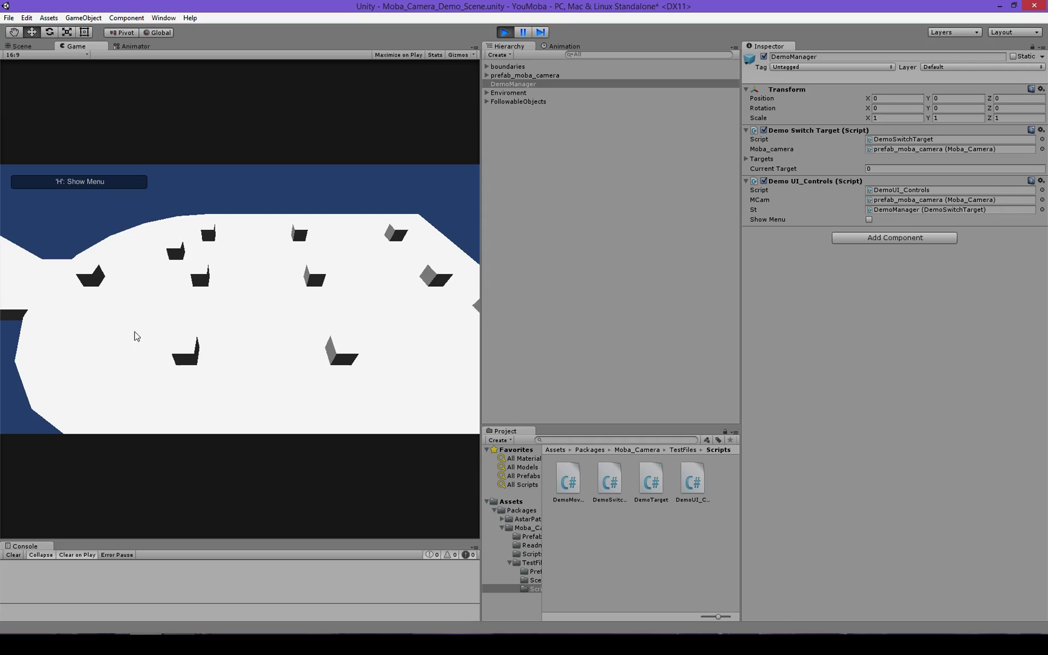
key("h")
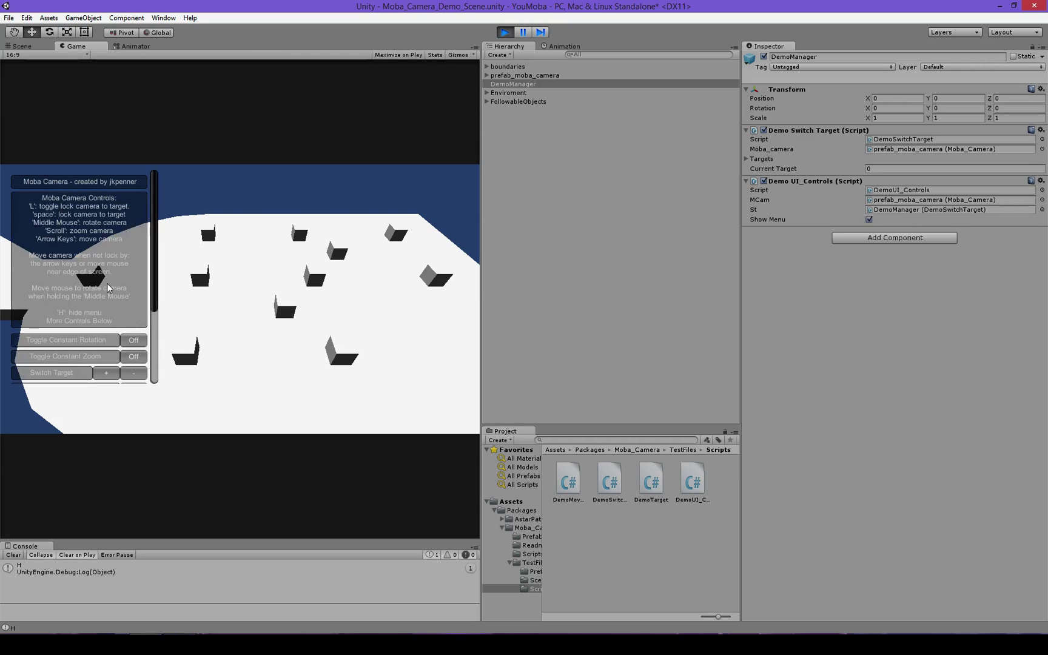
left_click(760, 159)
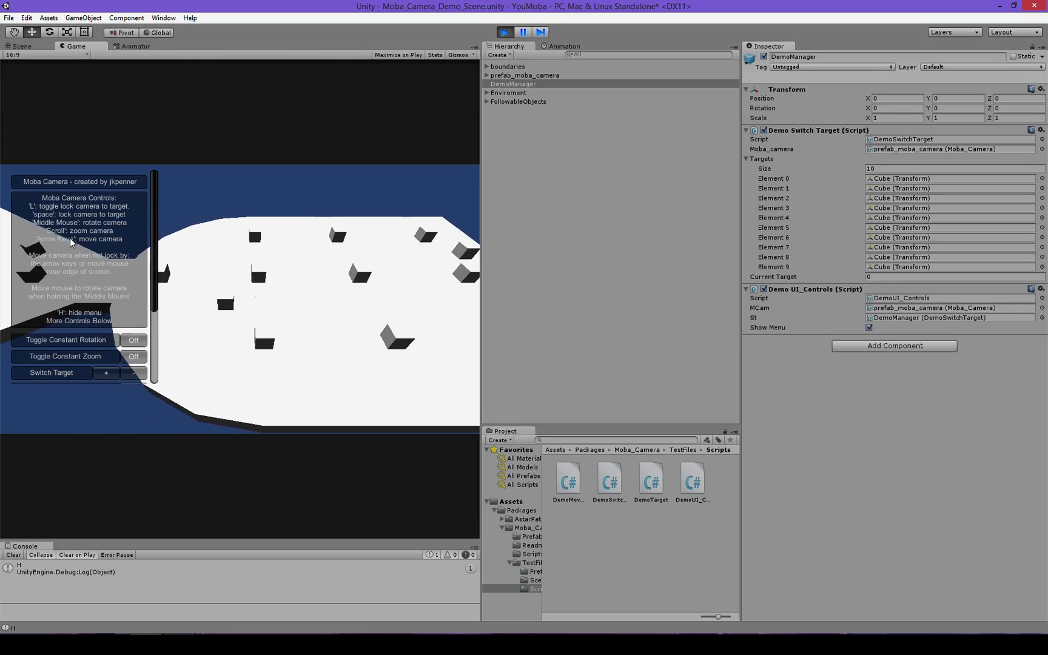
scroll(76, 254, "down", 5)
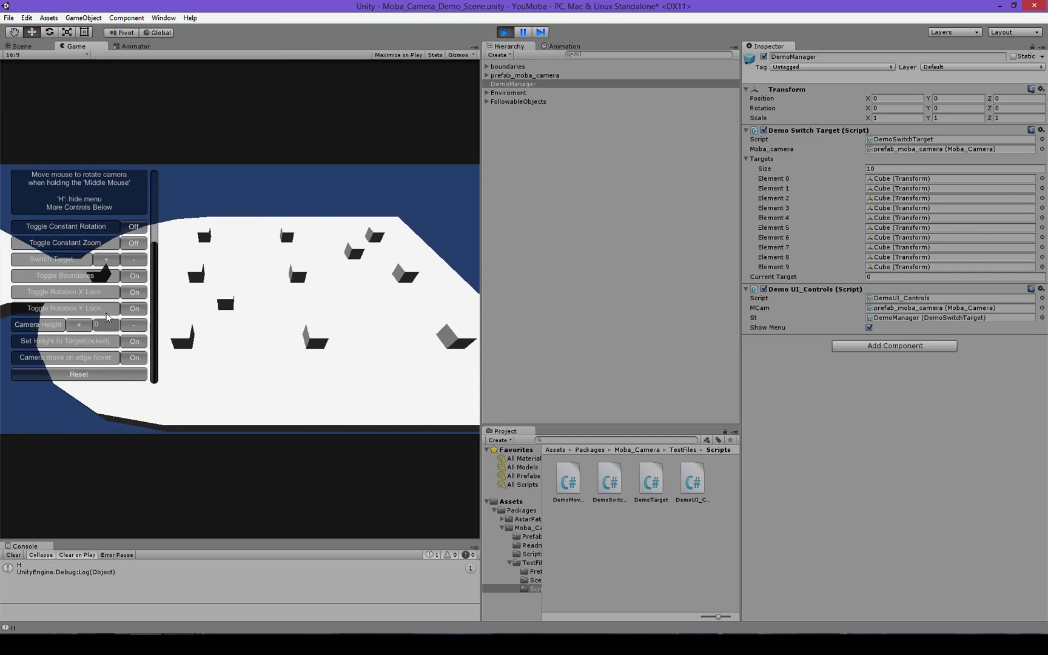
scroll(133, 303, "up", 5)
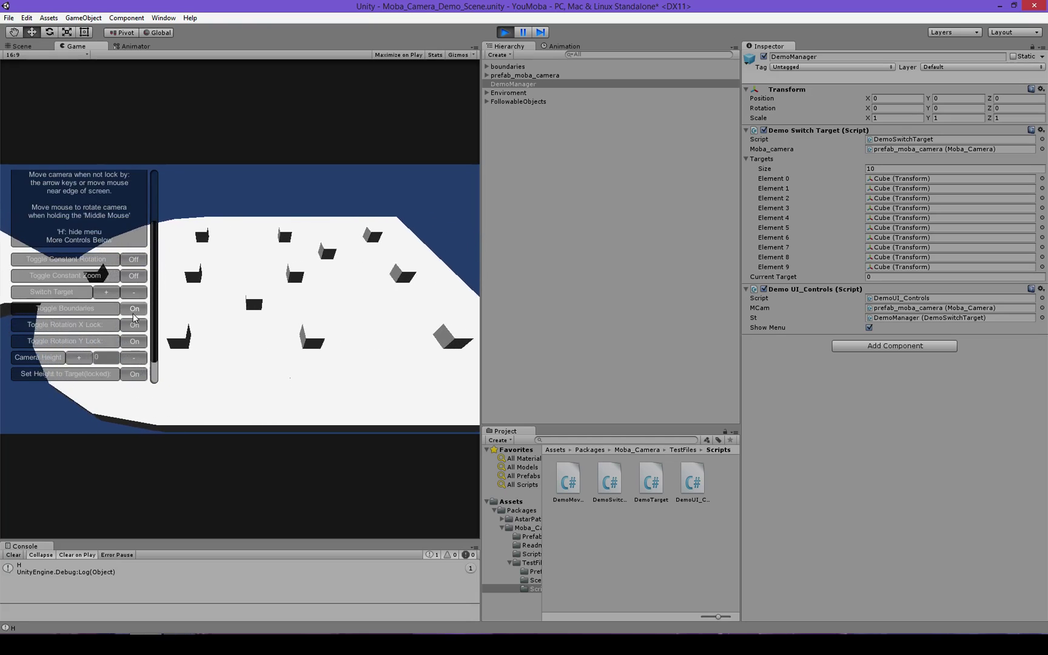
scroll(124, 303, "down", 4)
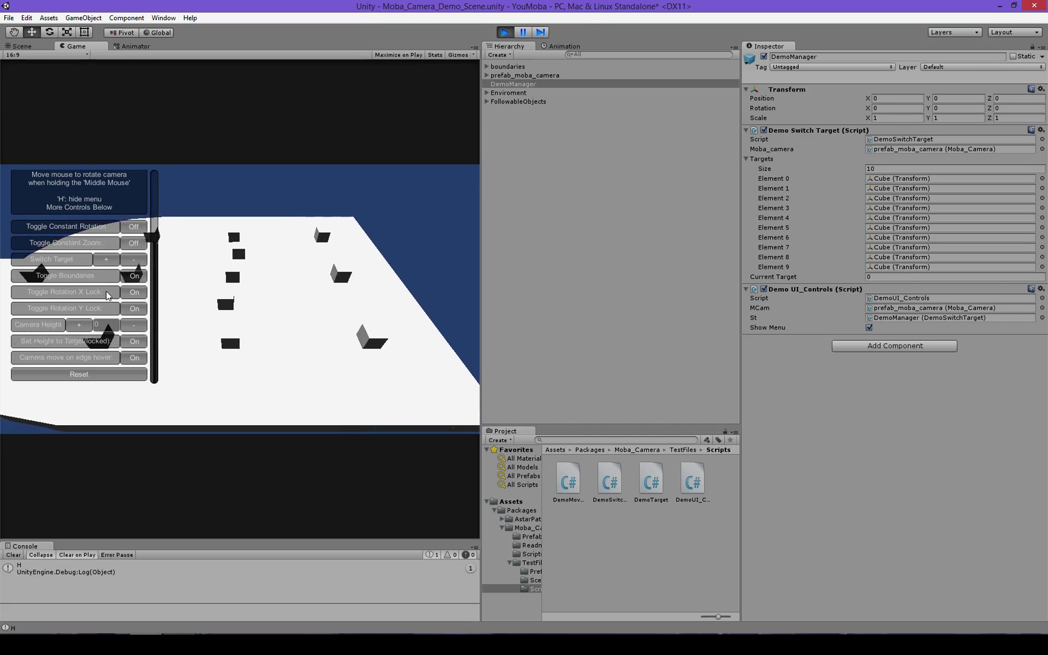
- Cycle the game's camera target backward repeatedly and forward once, checking DemoManager's Current Target value
left_click(132, 263)
left_click(134, 262)
left_click(137, 262)
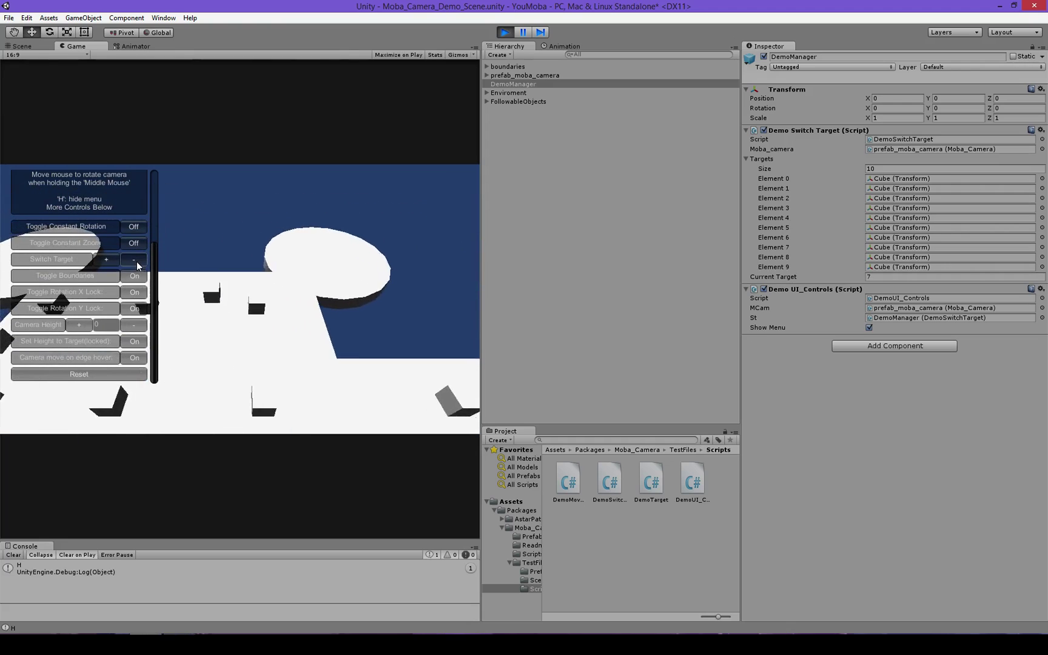
left_click(136, 262)
left_click(137, 261)
left_click(137, 261)
left_click(137, 261)
left_click(137, 261)
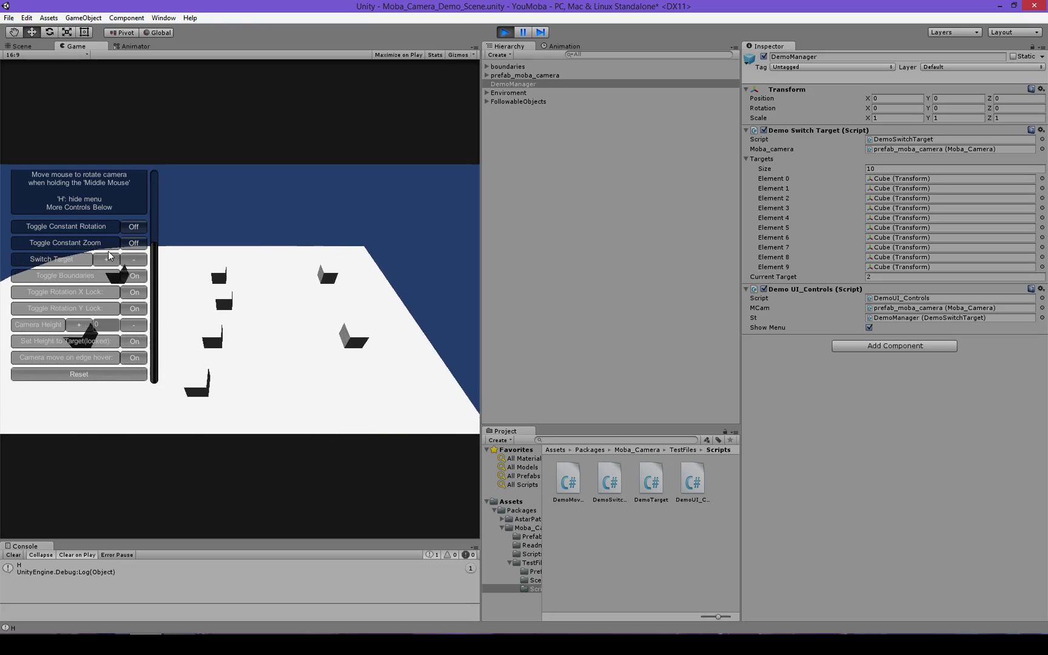
left_click(108, 260)
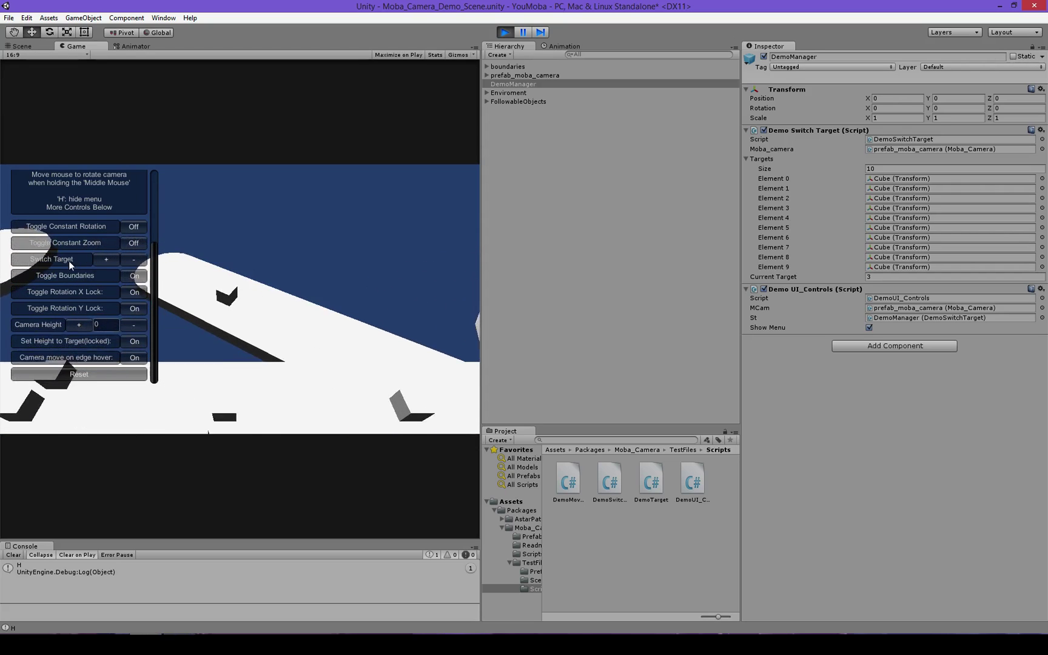
- Try the Constant Zoom and Constant Rotation toggles in the running demo, leaving both off
left_click(135, 243)
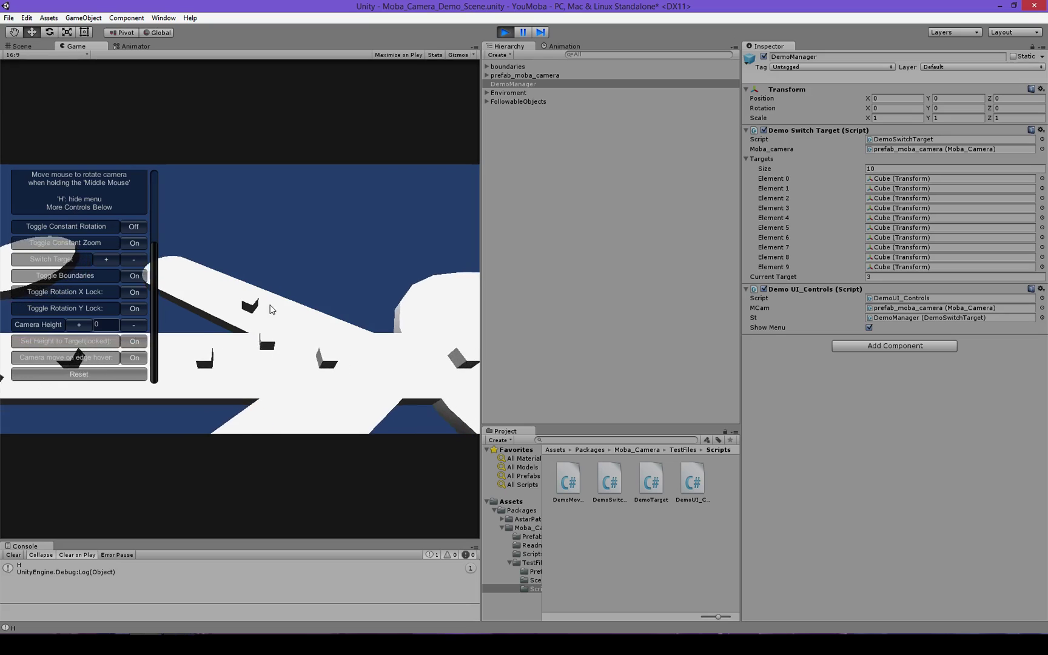
left_click(137, 242)
left_click(136, 227)
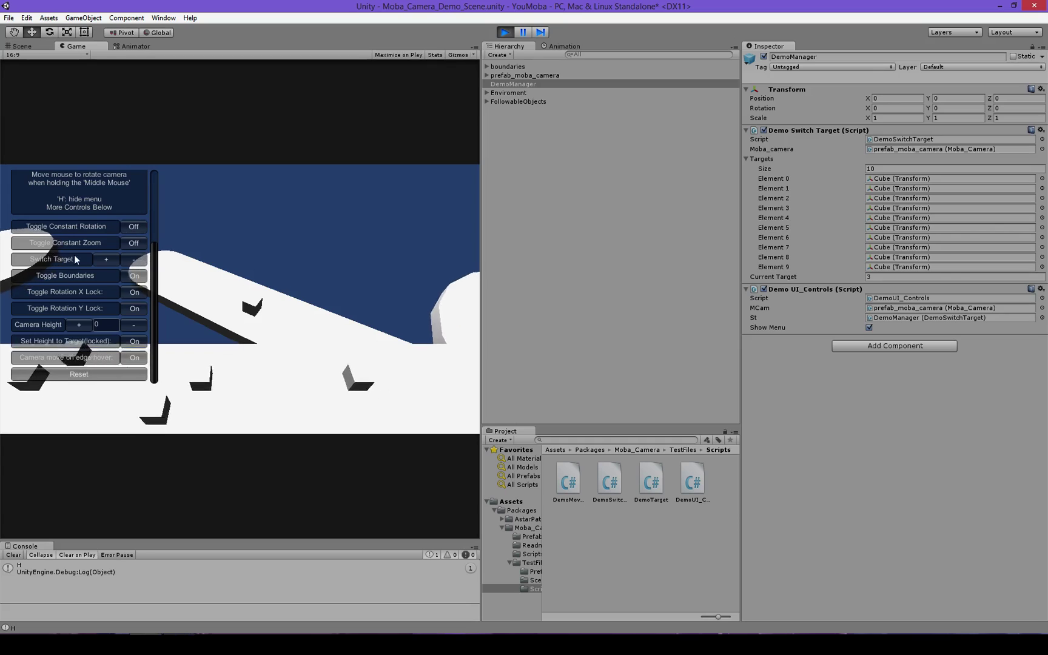
- Turn off the rotation X and Y locks to test rotating the camera, and turn both locks back on
left_click(133, 294)
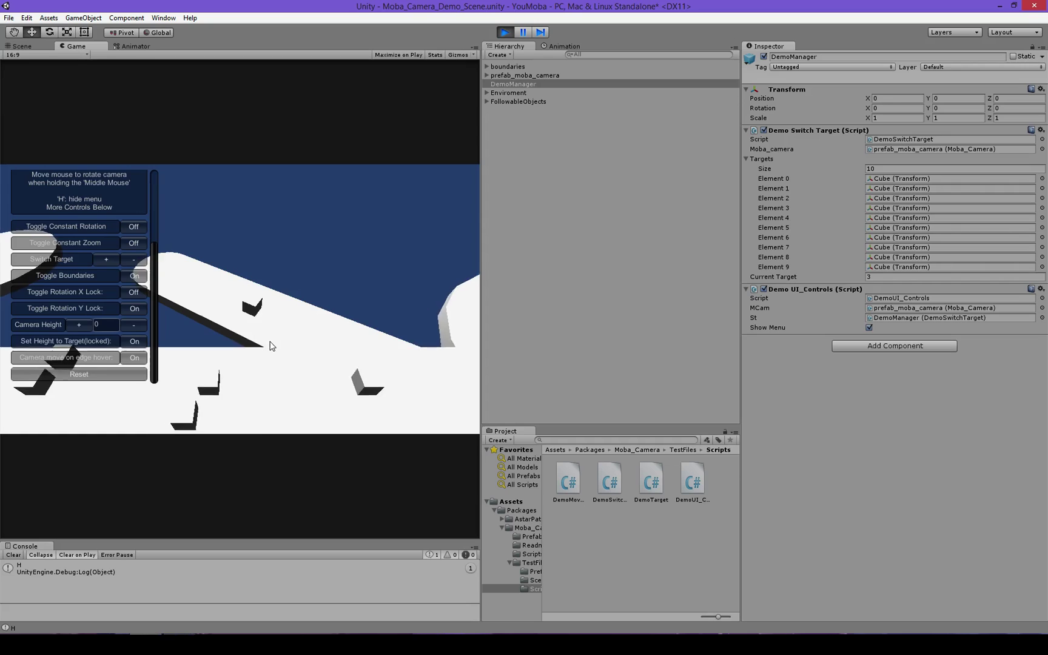
scroll(79, 273, "up", 5)
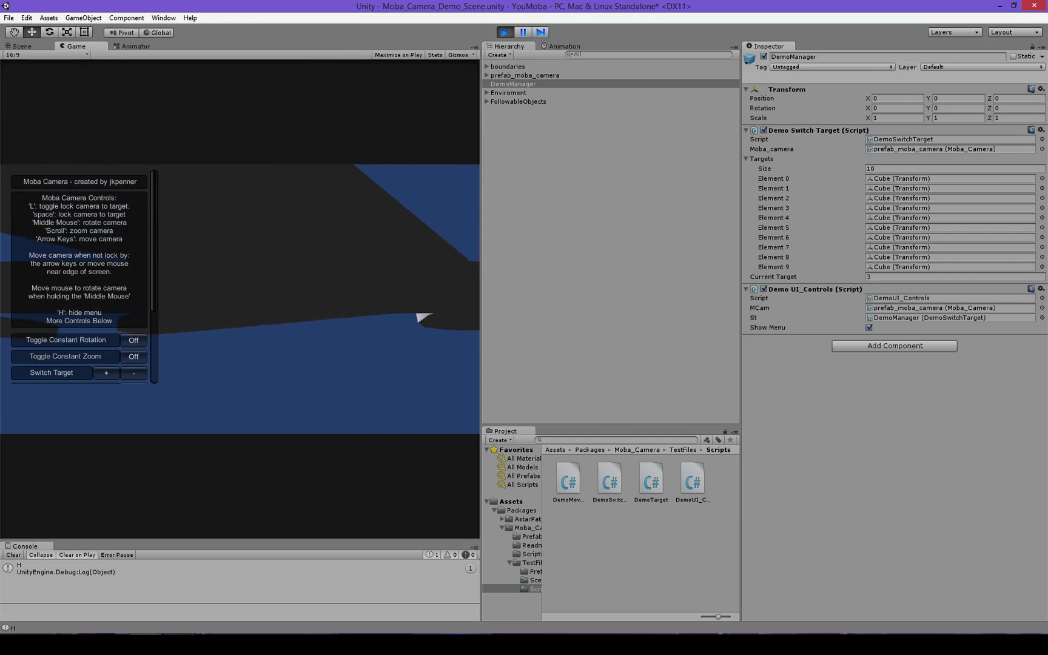
scroll(129, 274, "down", 3)
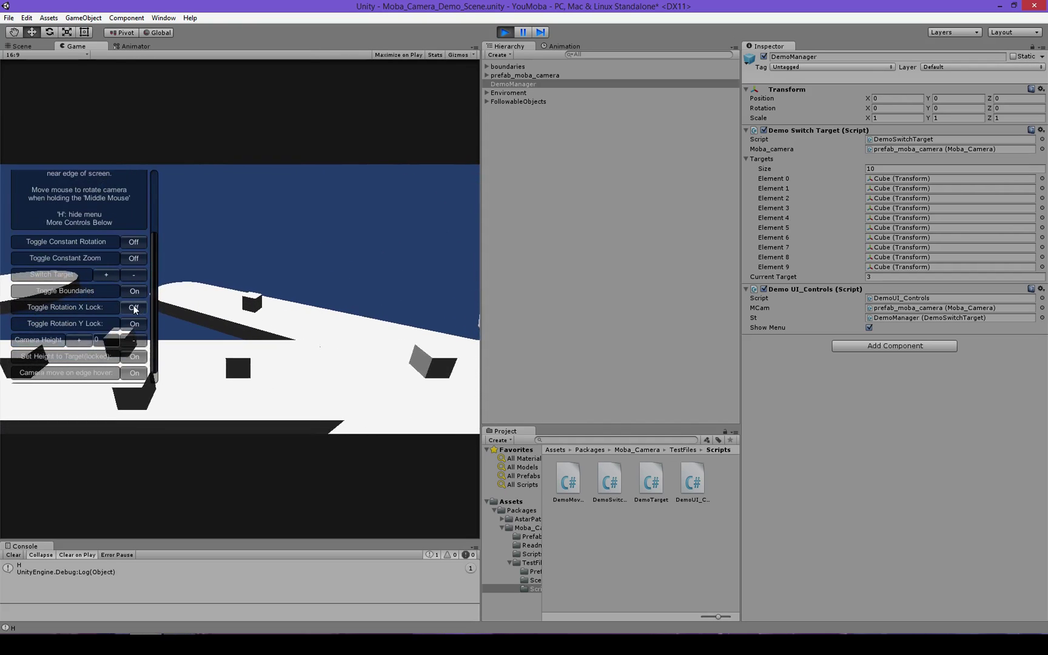
left_click(134, 324)
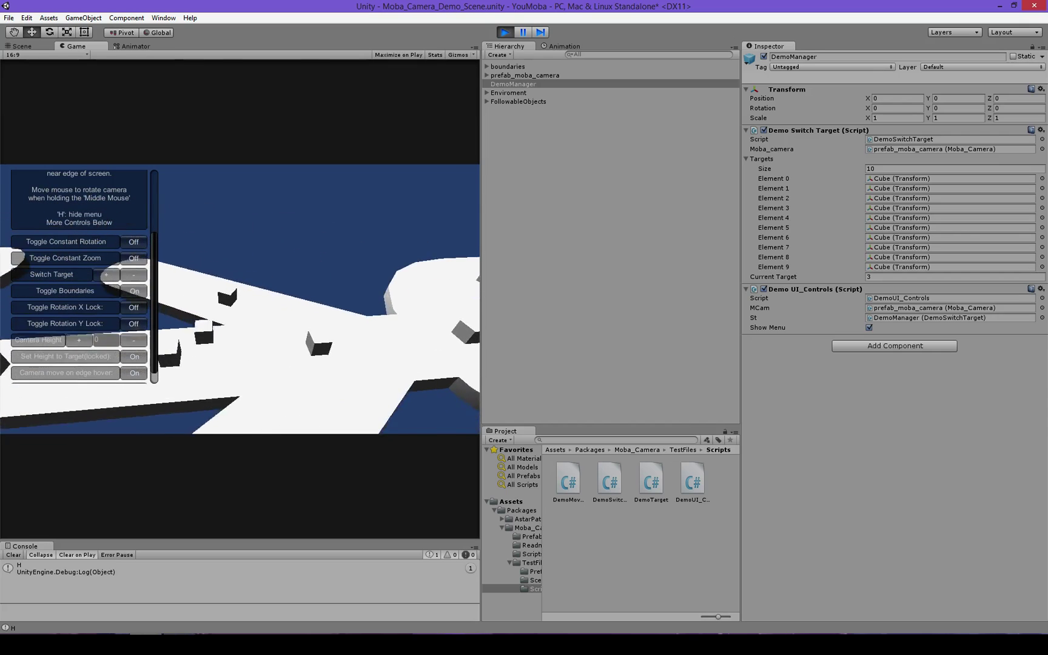
left_click(134, 324)
left_click(134, 307)
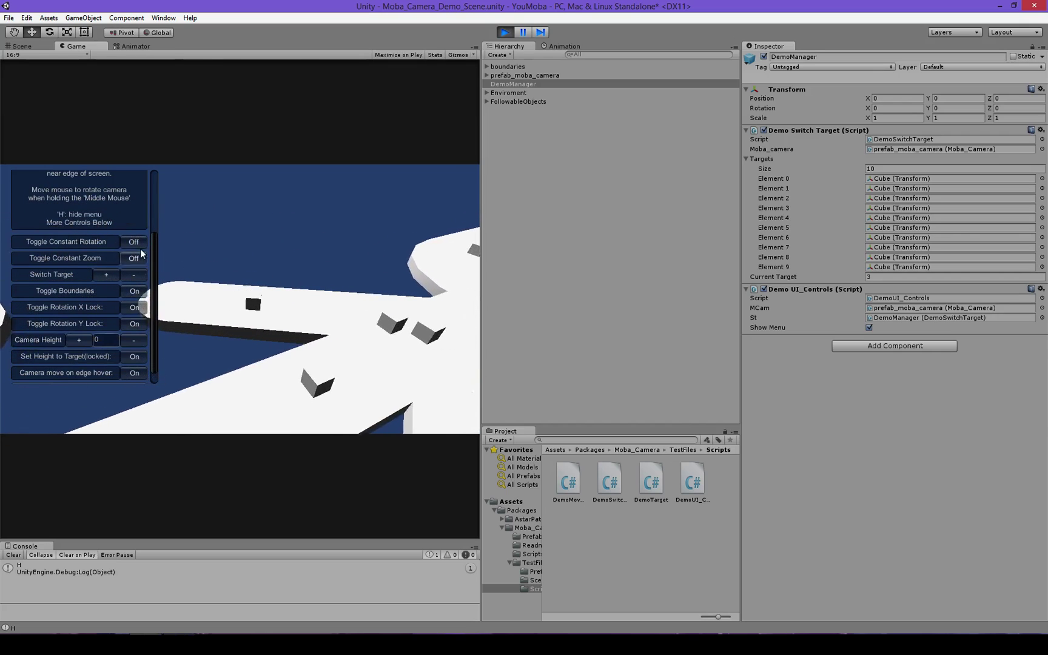
- Turn off the rotation Y lock and set the camera height to 5 in the running demo
scroll(128, 243, "up", 2)
scroll(128, 242, "down", 3)
left_click(104, 308)
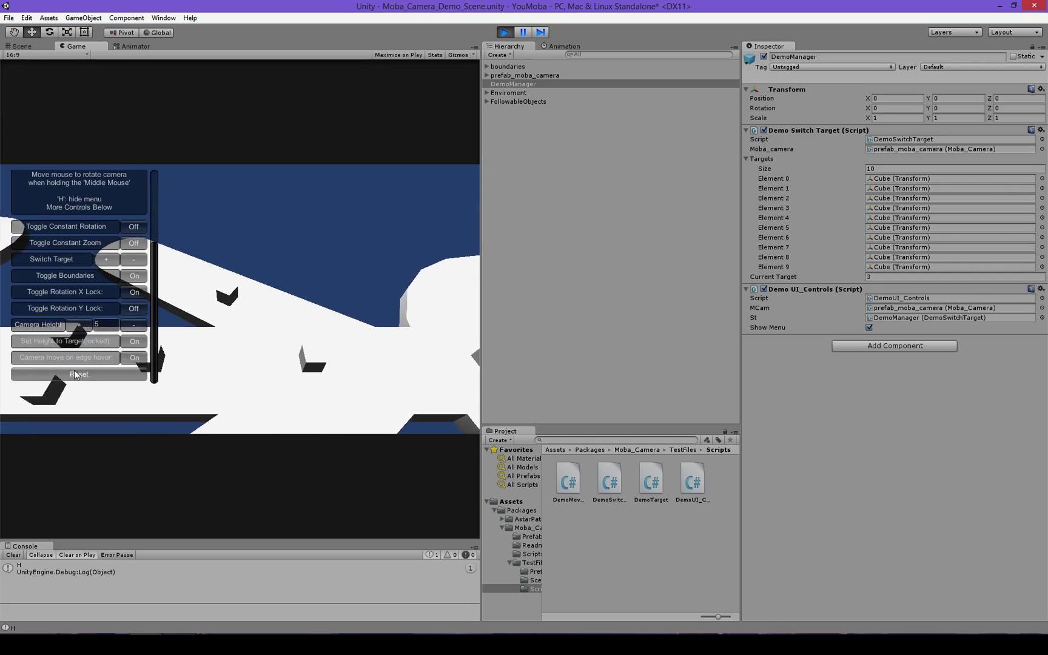
- Test Set Height to Target (locked) off and on with camera heights of 0 and 5, leaving it on at 5
left_click(135, 342)
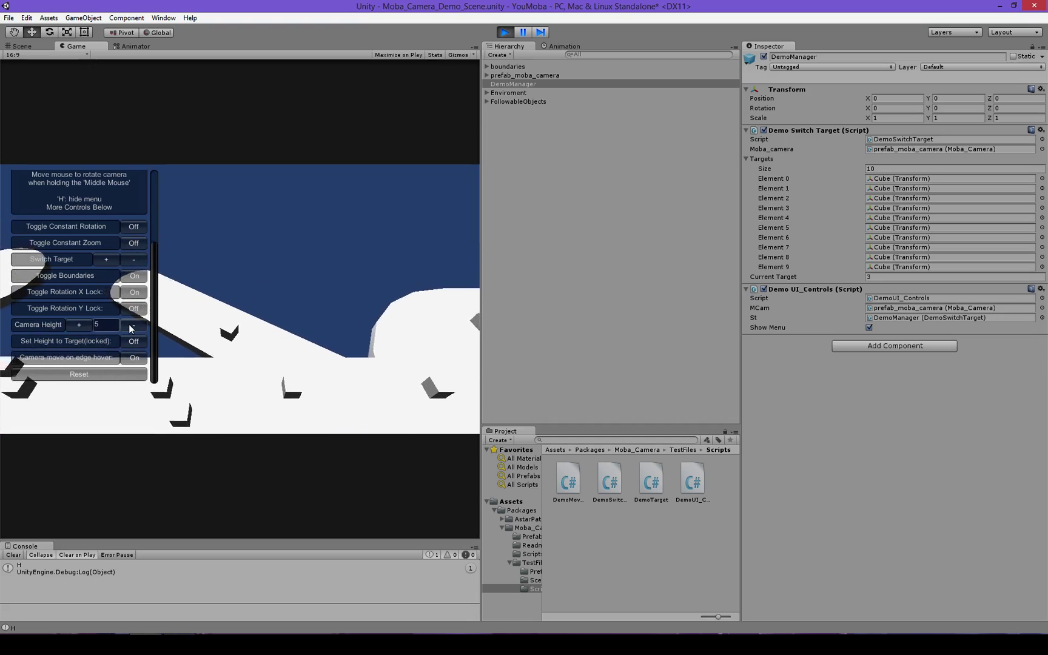
left_click(136, 342)
left_click(80, 328)
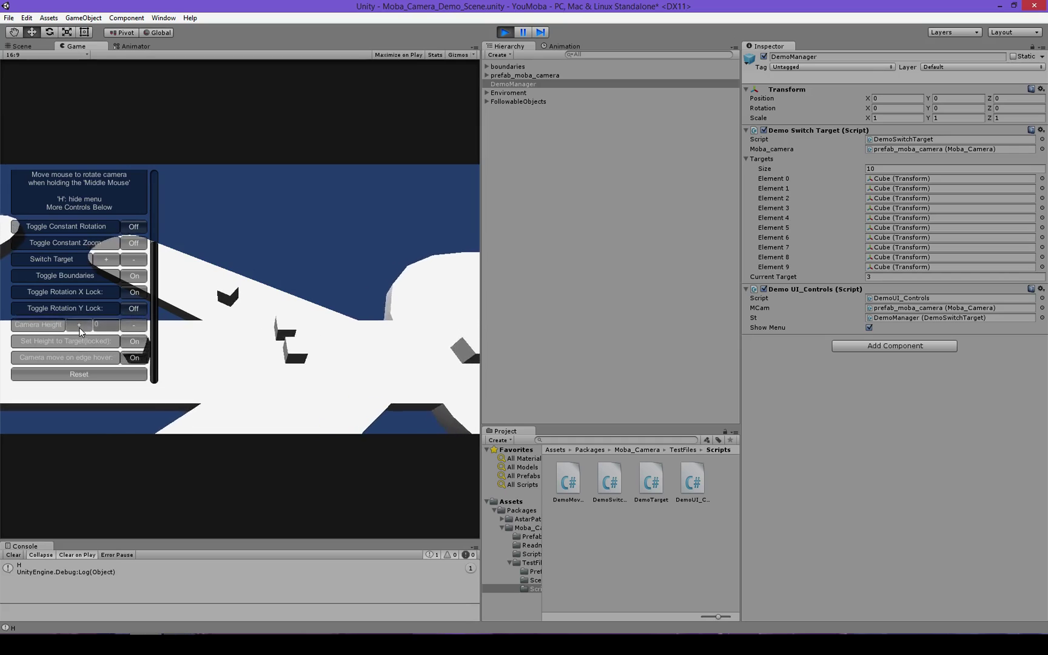
left_click(131, 342)
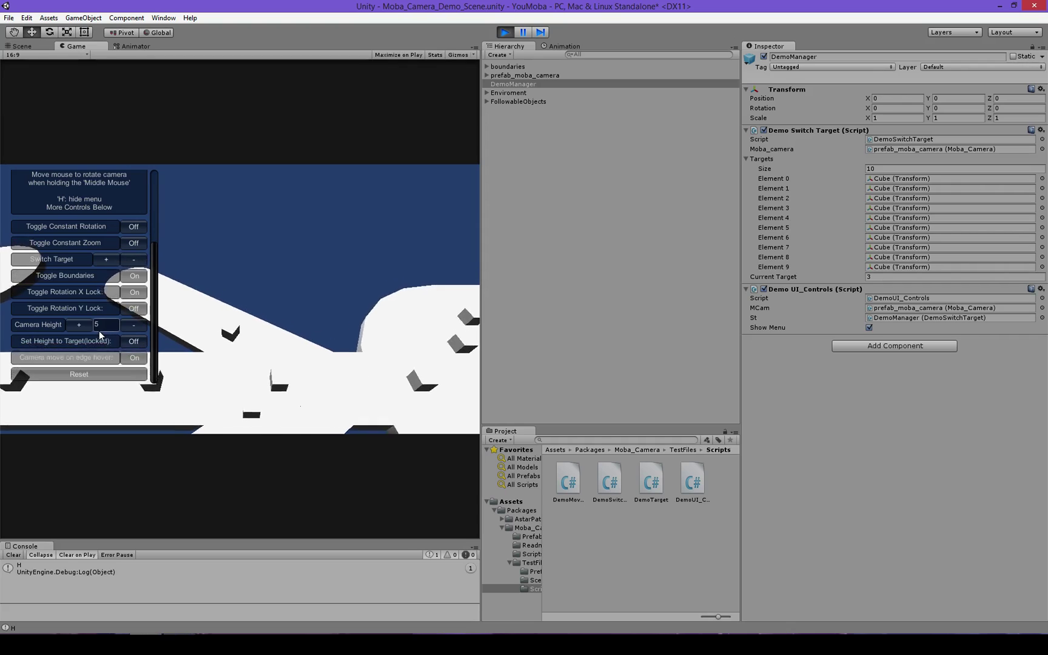
left_click(135, 341)
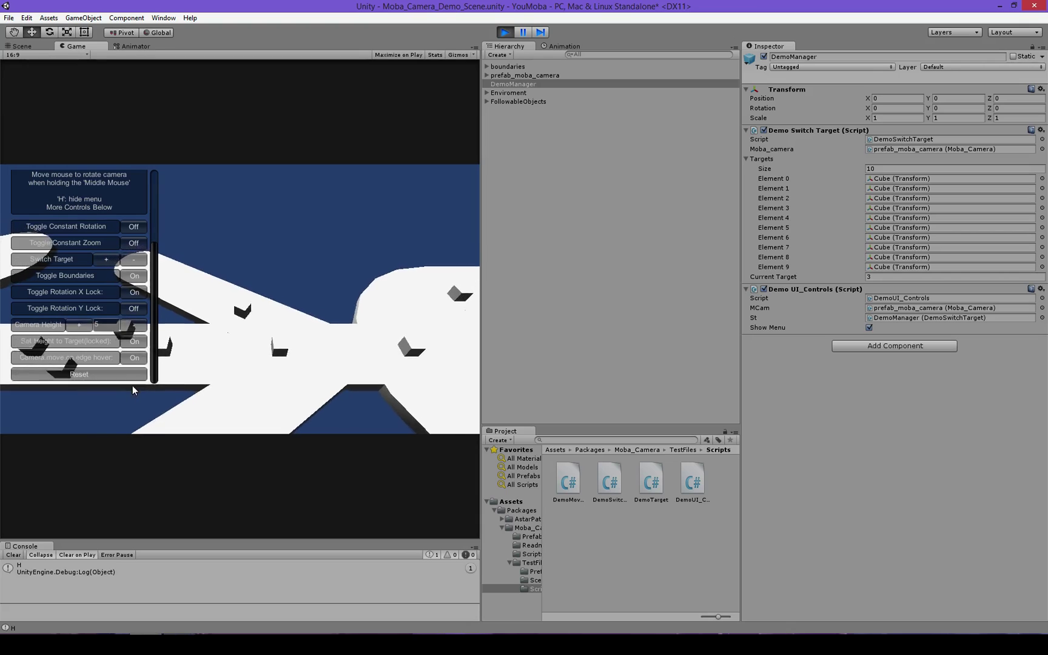
- Switch the camera target forward three times so that DemoManager's Current Target is 6
left_click(109, 262)
left_click(110, 262)
left_click(110, 262)
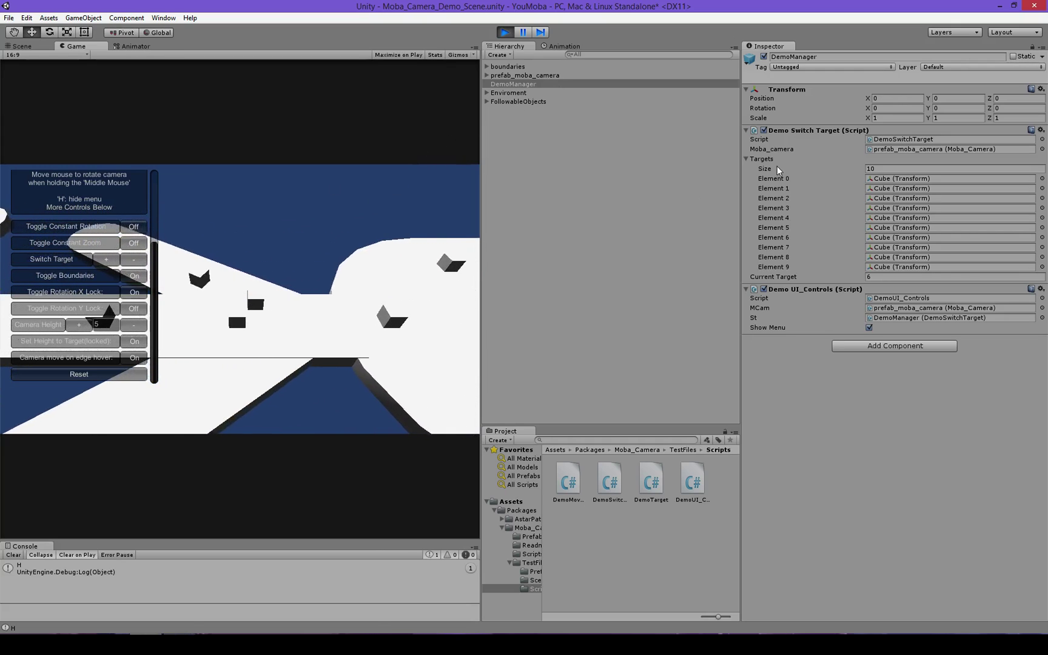
- Locate the Cube assigned to Targets Element 6 and disable its Demo Movement Line script during play
left_click(902, 238)
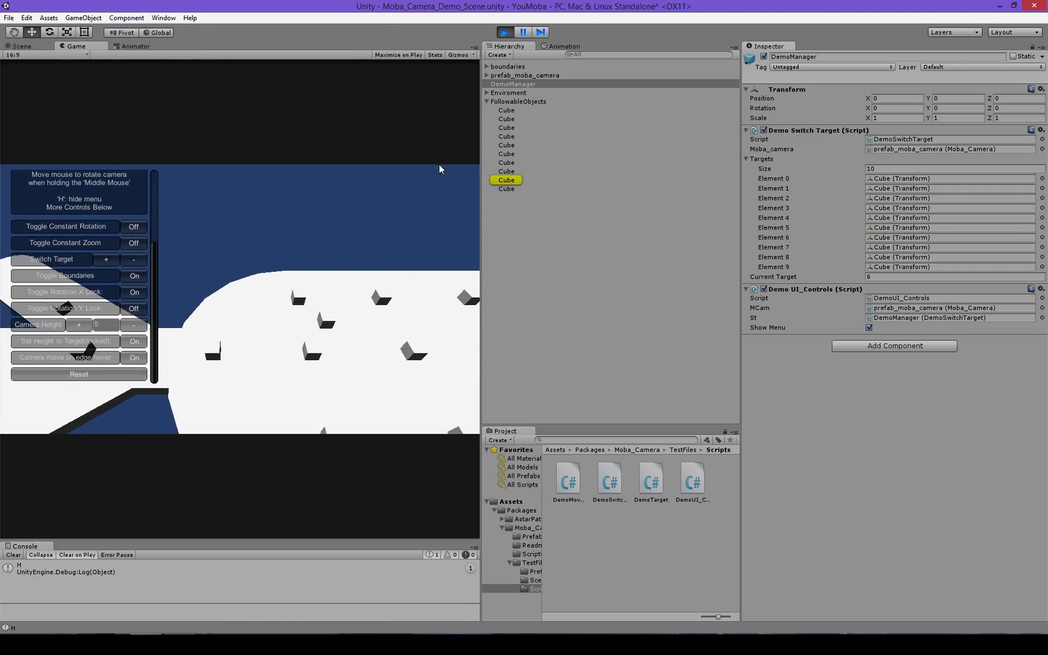
left_click(510, 180)
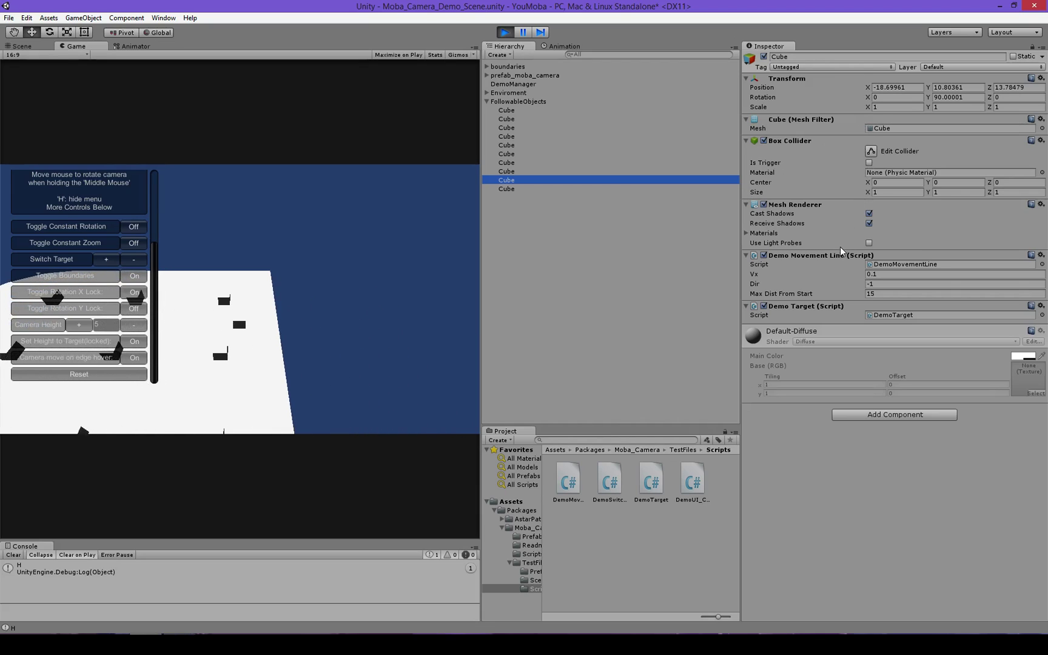
left_click(764, 255)
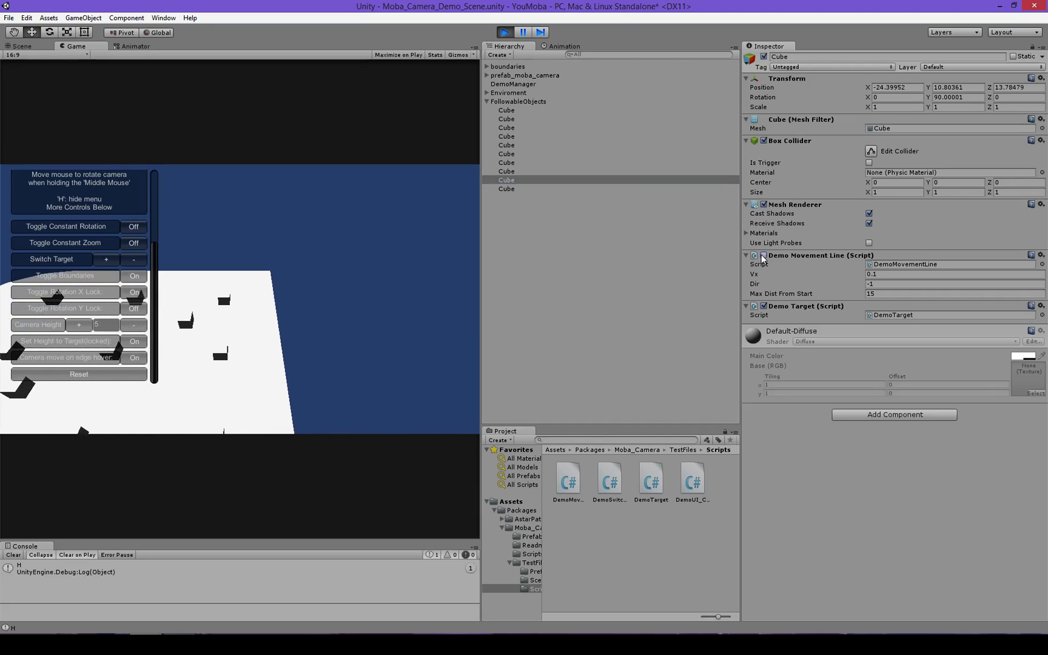
left_click(535, 178)
left_click(311, 219)
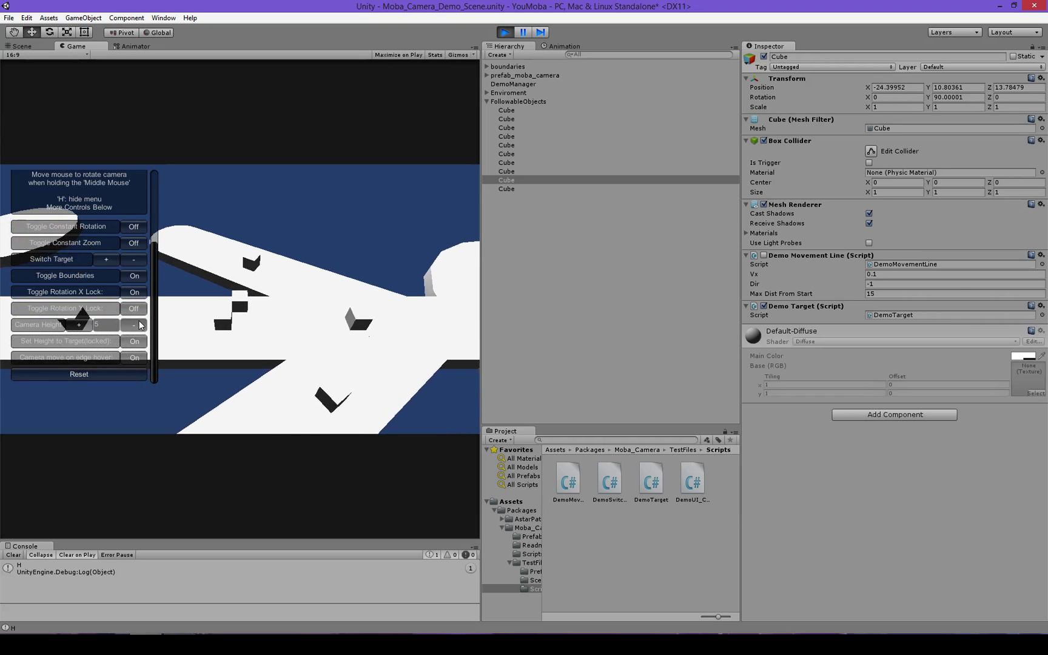
- Lower the camera height to 1 in the running demo, then stop play mode
left_click(135, 326)
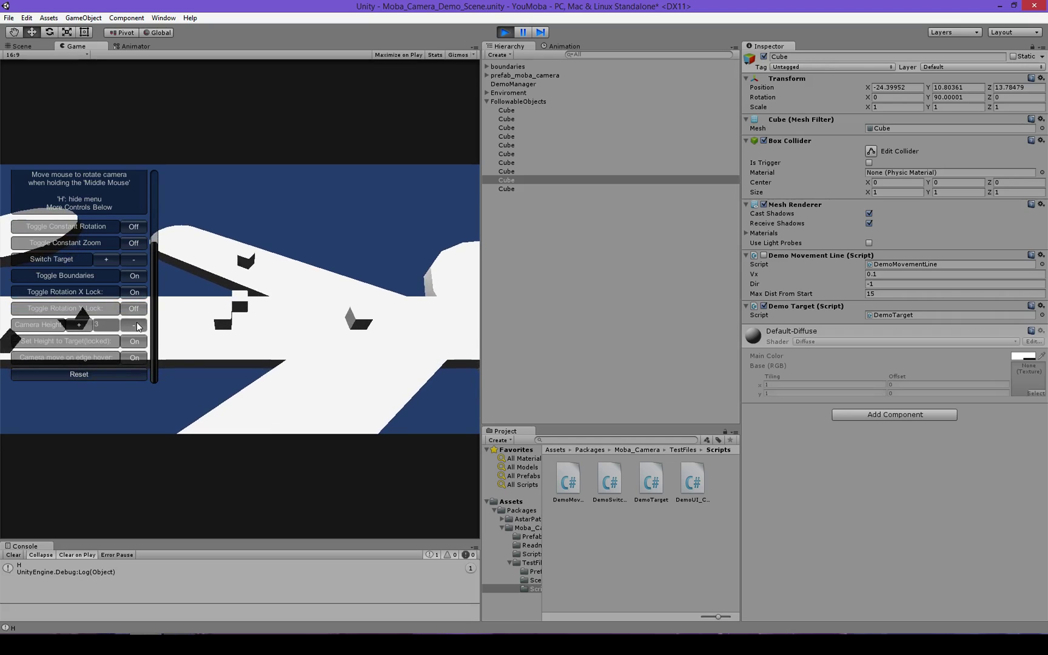
left_click(135, 326)
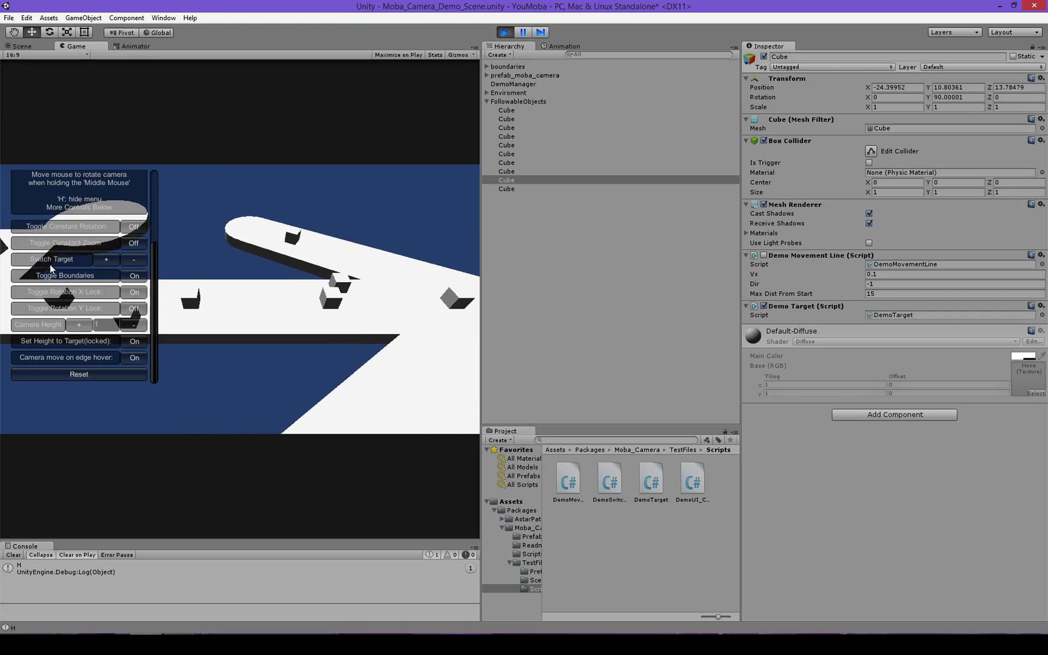
left_click(487, 102)
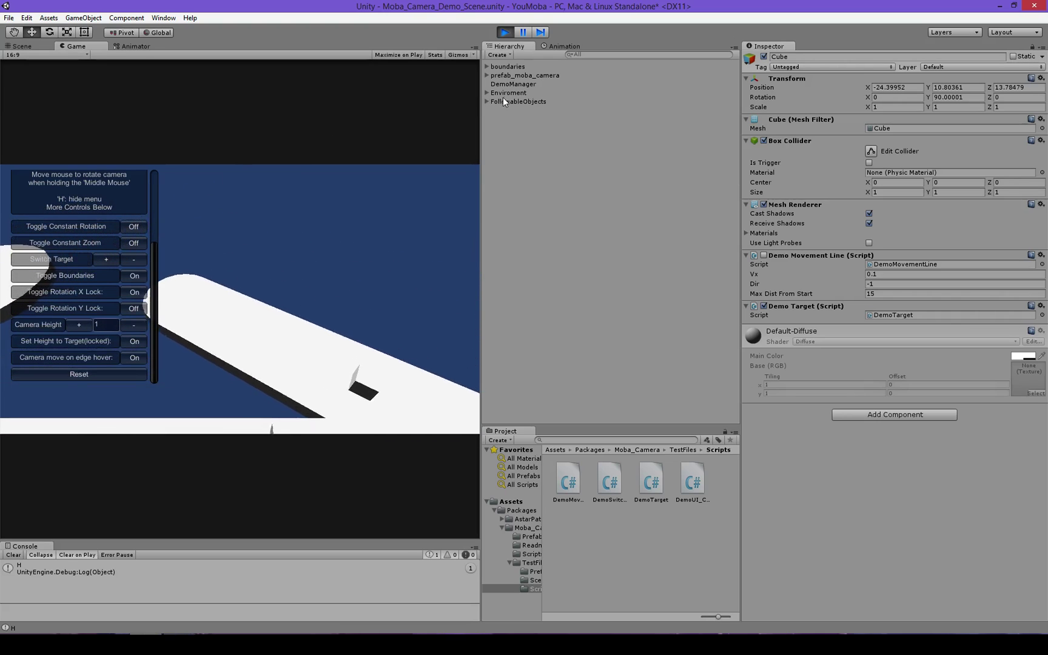
left_click(504, 33)
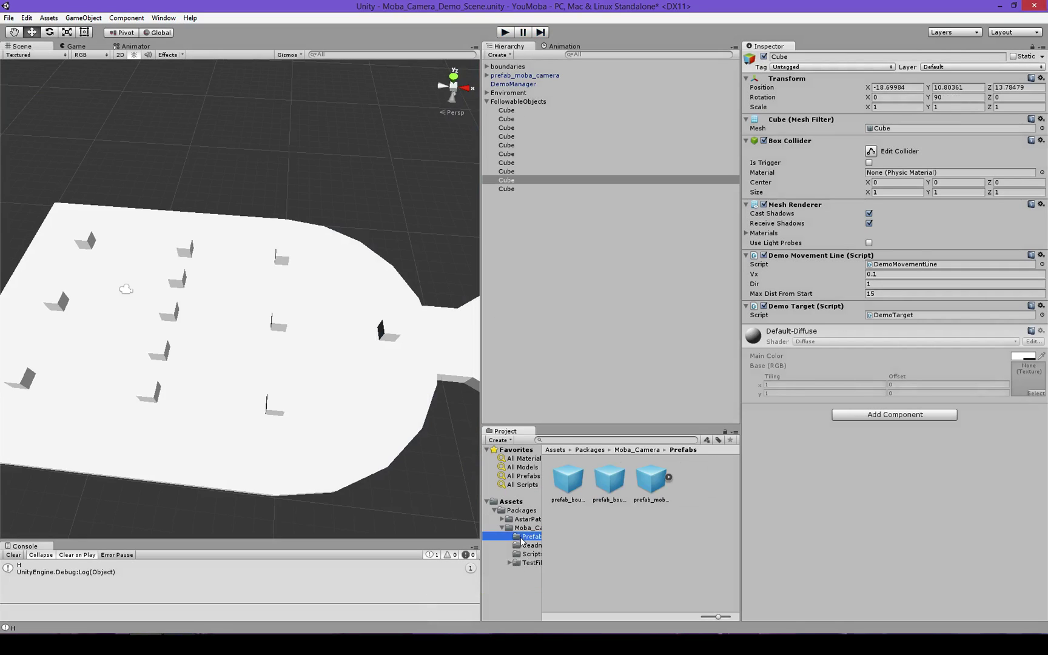
- Preview the scripts in Moba_Camera's Scripts folder and read through the Moba_Camera script's helper classes and settings
left_click(610, 482)
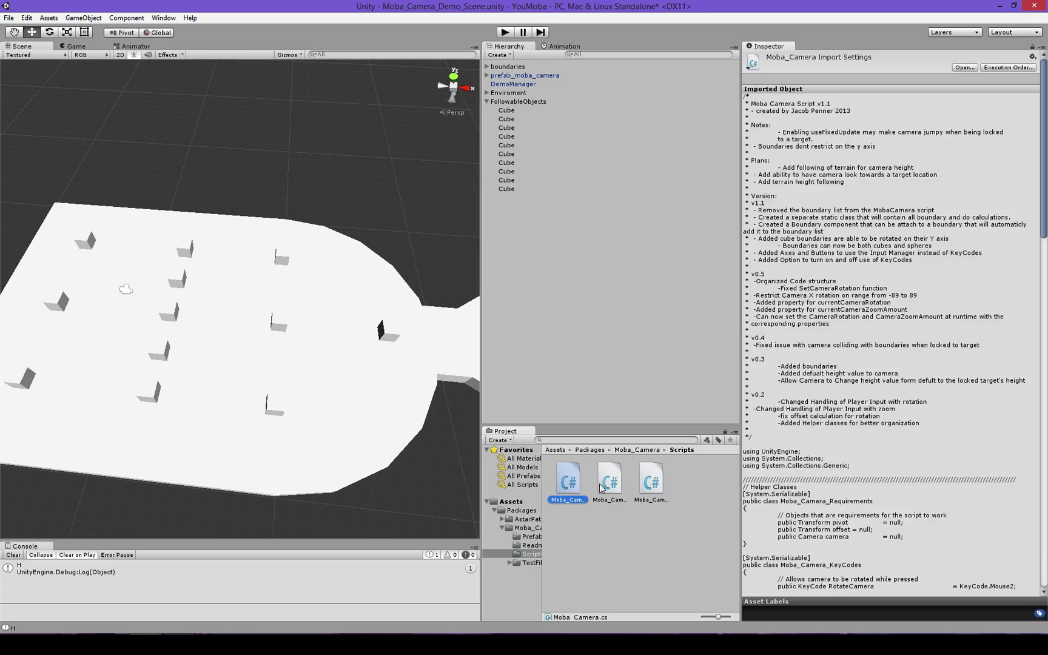
left_click(653, 482)
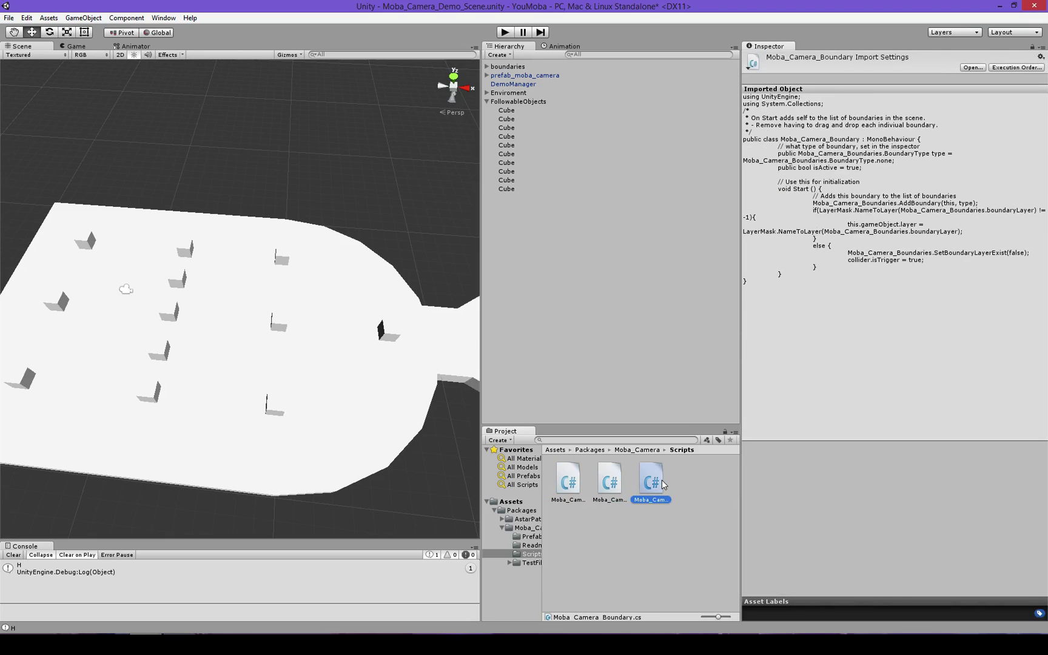
left_click(568, 485)
scroll(811, 413, "down", 10)
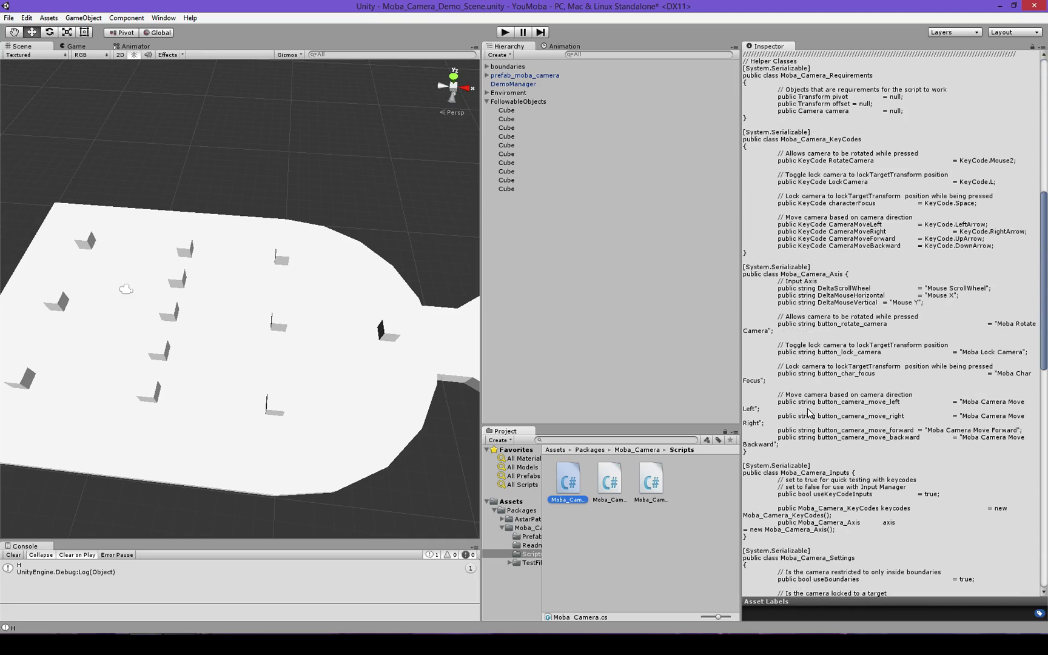
scroll(778, 300, "down", 10)
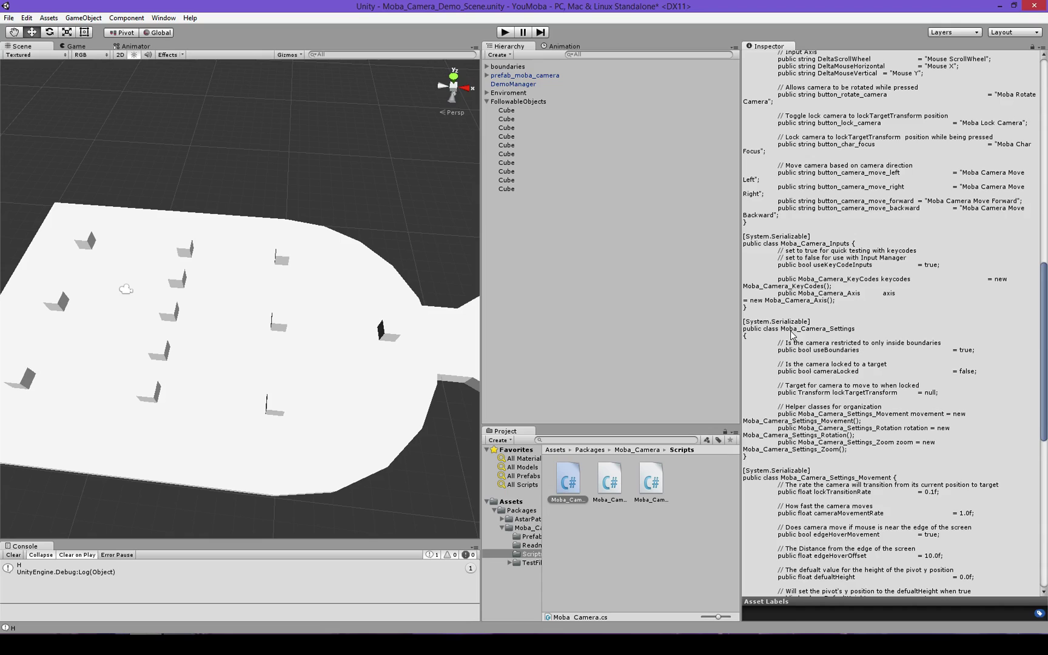
scroll(789, 335, "down", 15)
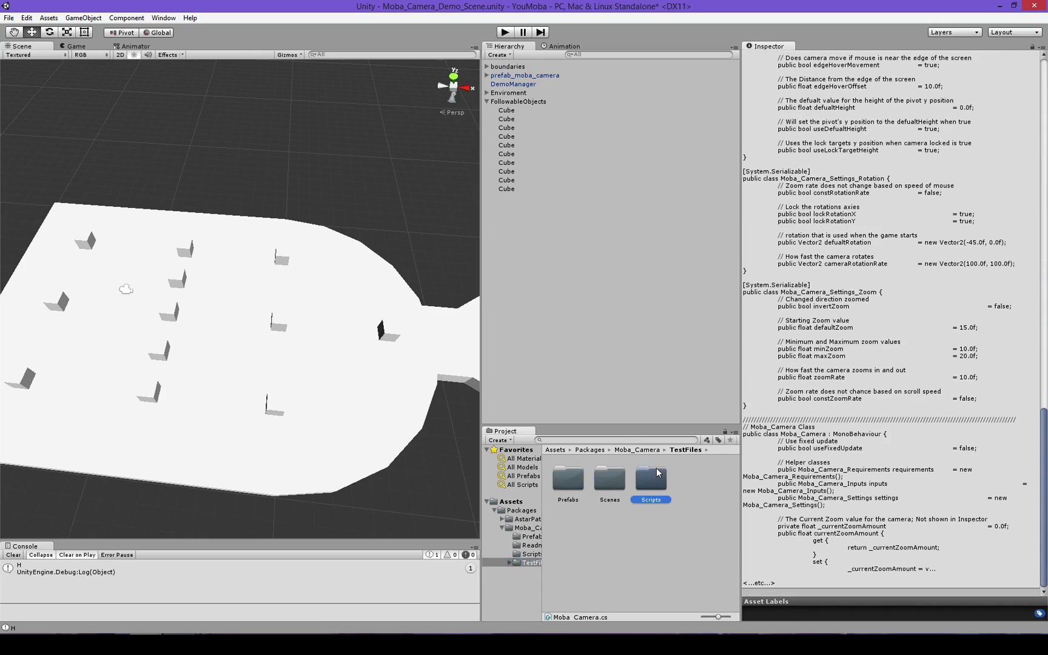
- Preview the demo scripts in the TestFiles Scripts folder, including DemoUI_Controls, and collapse the TestFiles folder
double_click(651, 479)
left_click(619, 483)
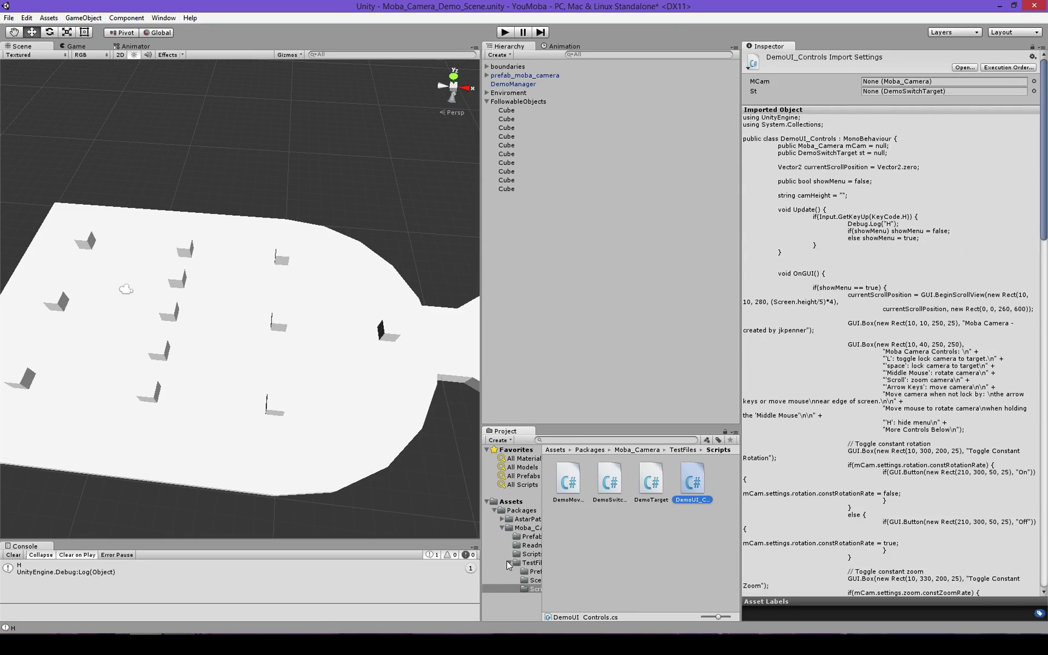
left_click(509, 563)
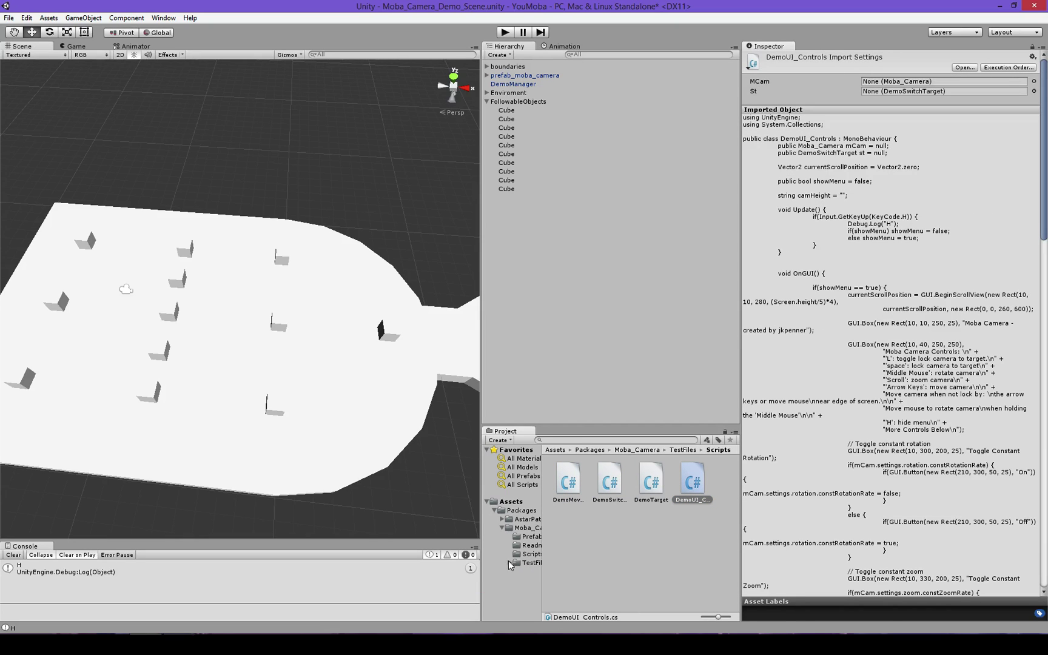
- Open DemoSwitchTarget in Visual Studio, examine its Update, changeTargetUp, changeTargetDown and AddTarget methods, and return to Unity
double_click(613, 482)
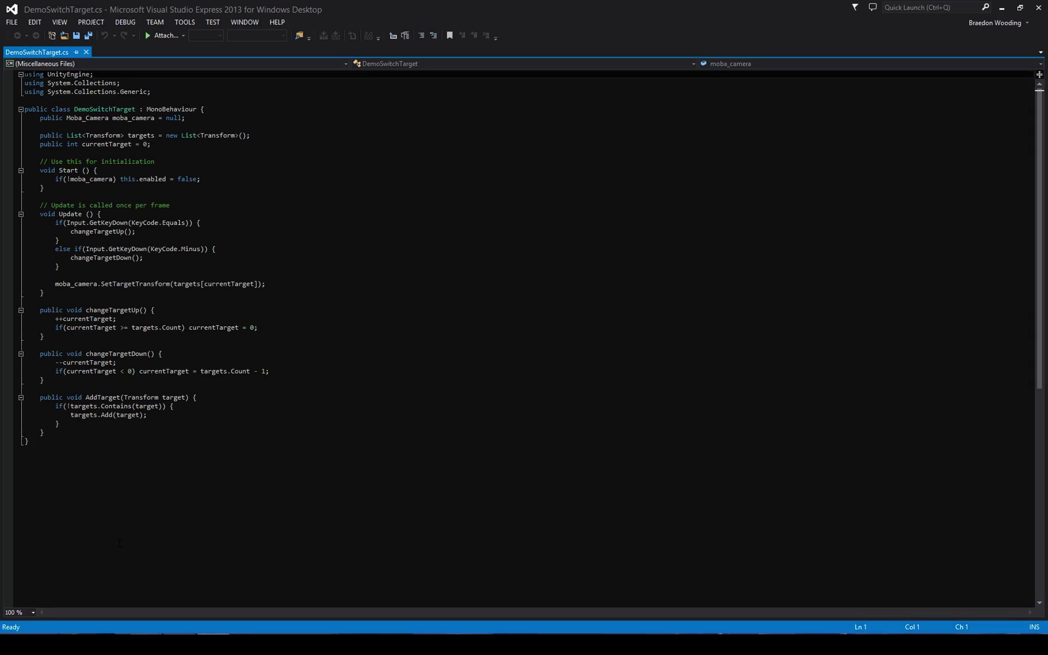
left_click_drag(119, 543, 6, 103)
left_click(187, 380)
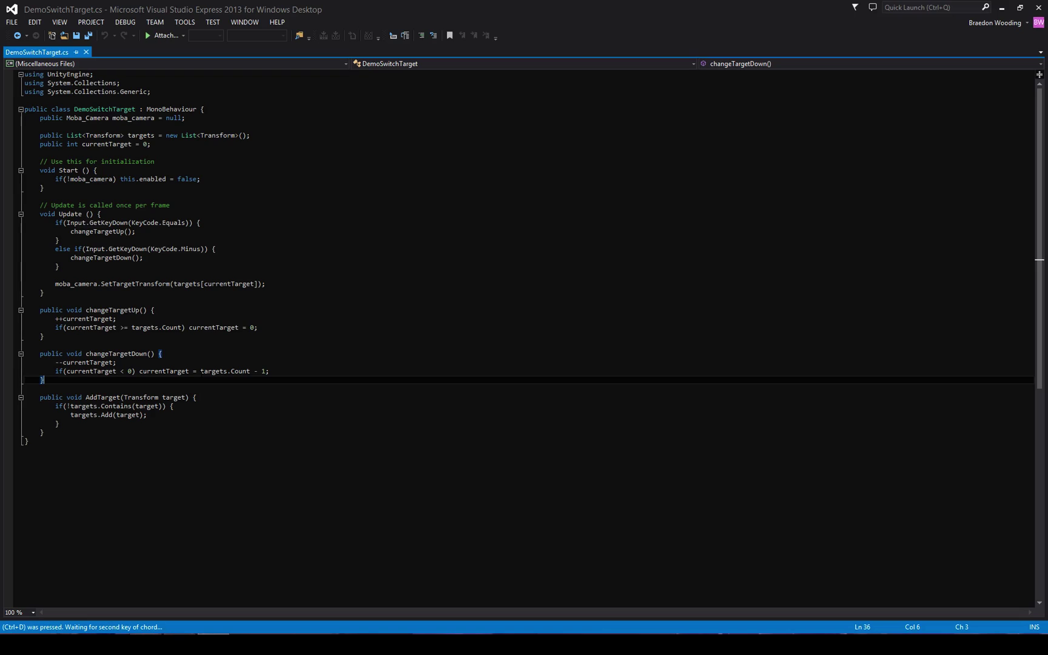
left_click_drag(44, 432, 68, 179)
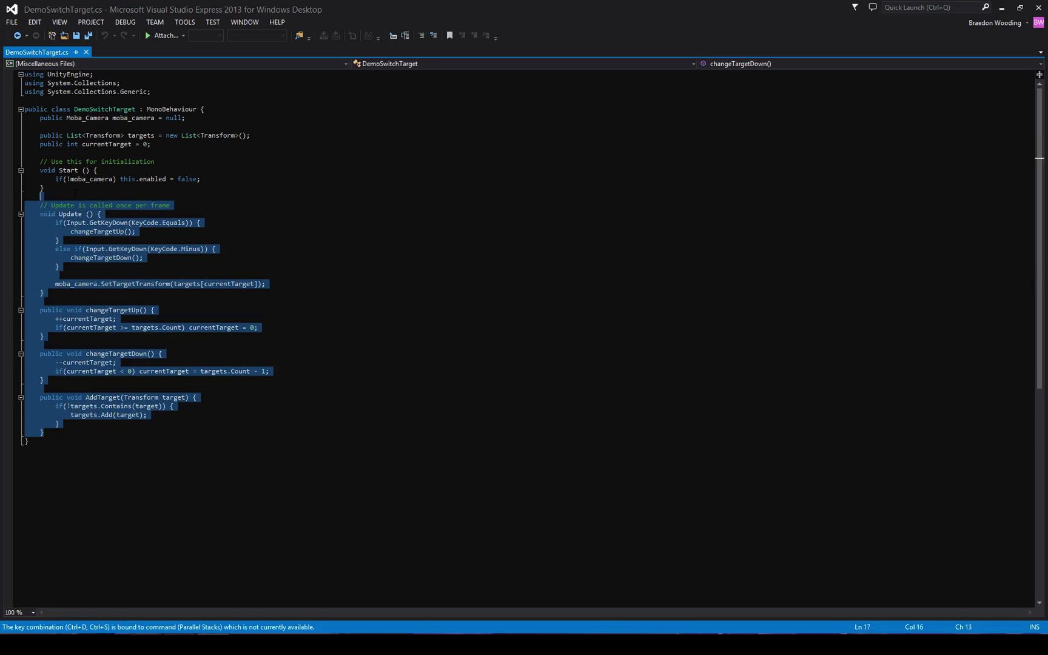
left_click_drag(44, 432, 55, 362)
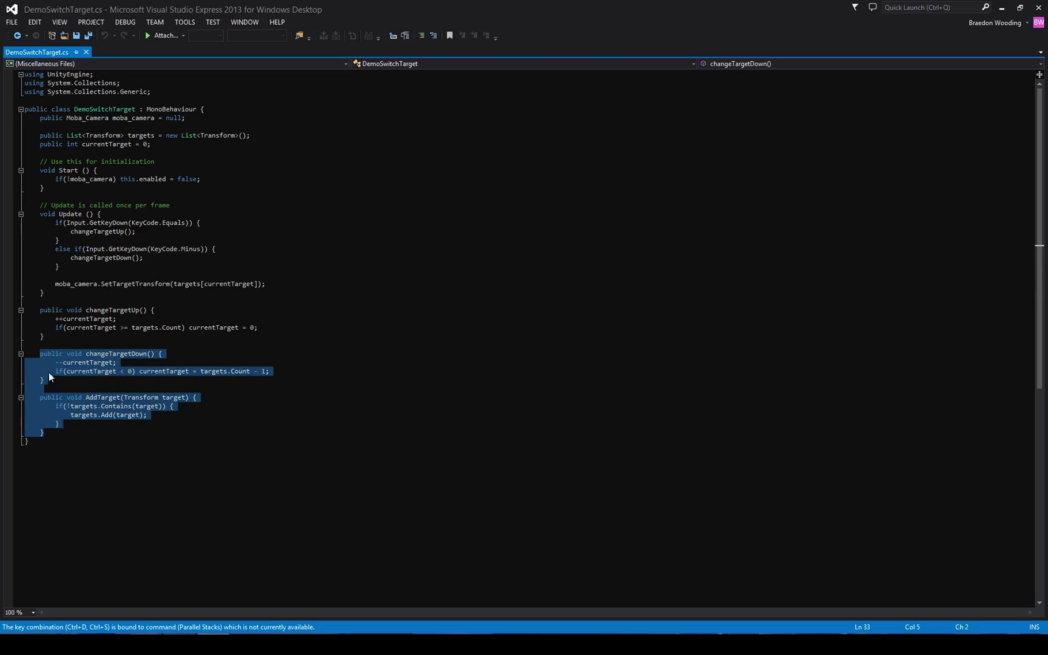
left_click(107, 415)
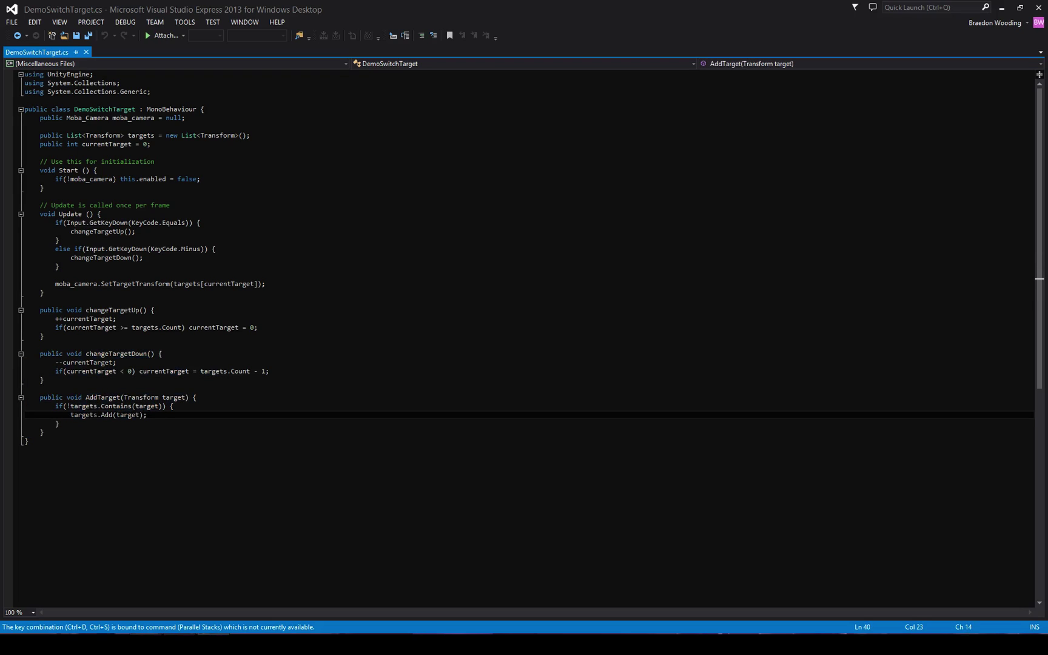
left_click_drag(44, 432, 24, 74)
left_click(42, 432)
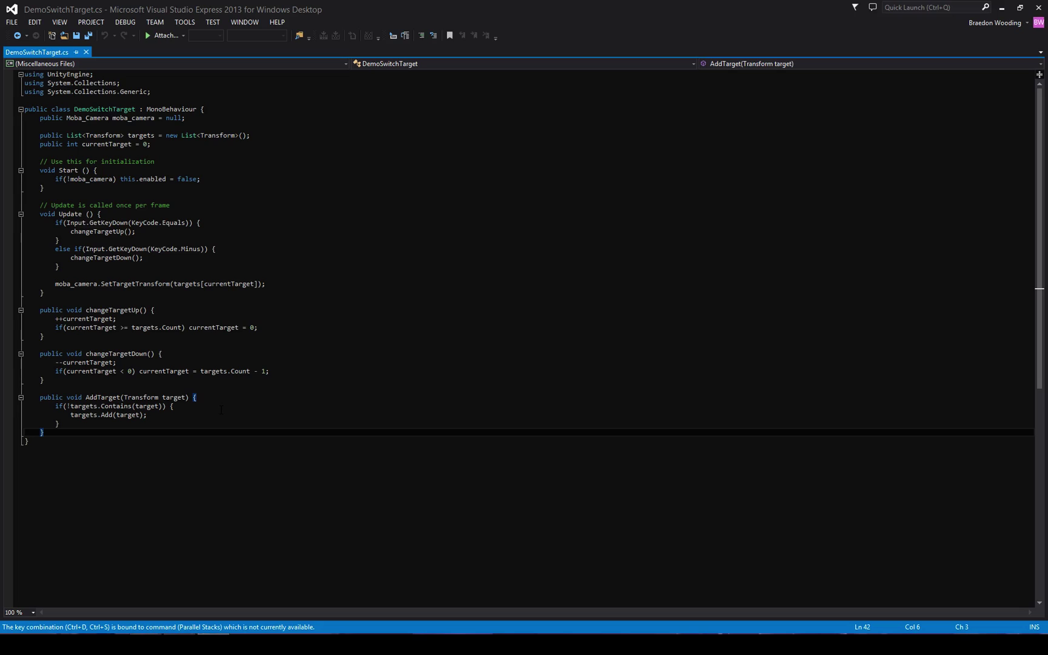
key("alt+Tab")
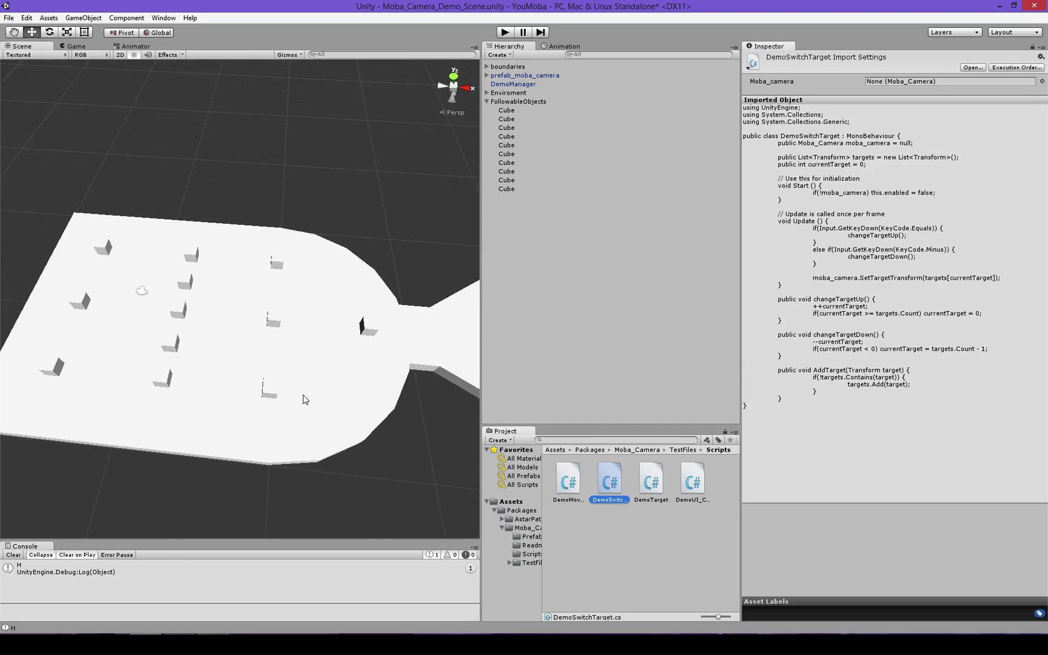
- Create a new scene without saving the changes to Moba_Camera_Demo_Scene
left_click(8, 18)
left_click(12, 30)
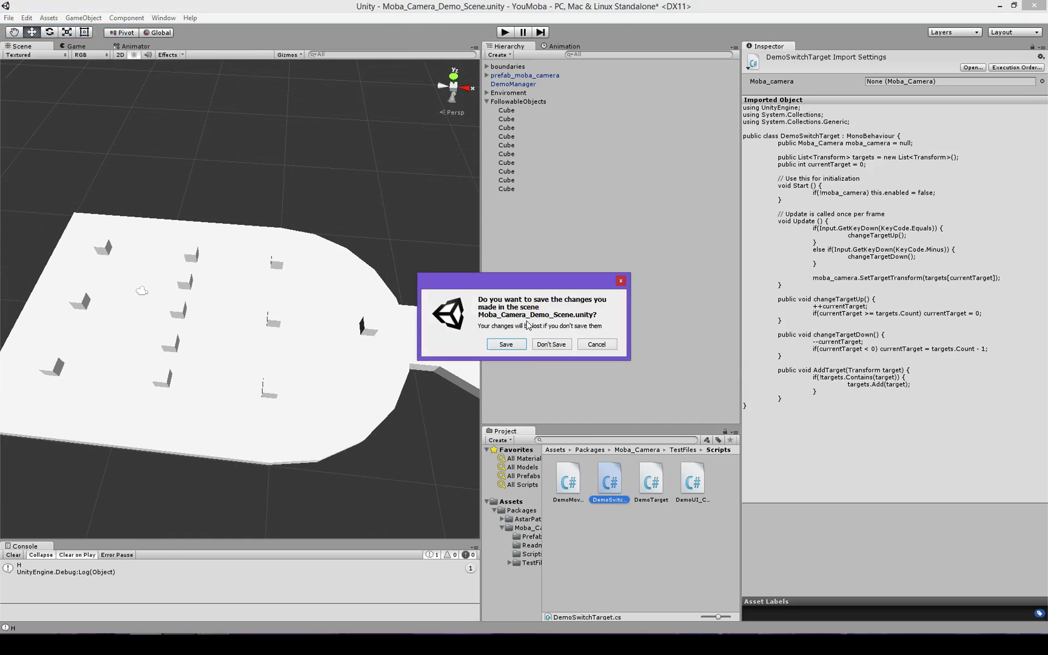
left_click(556, 344)
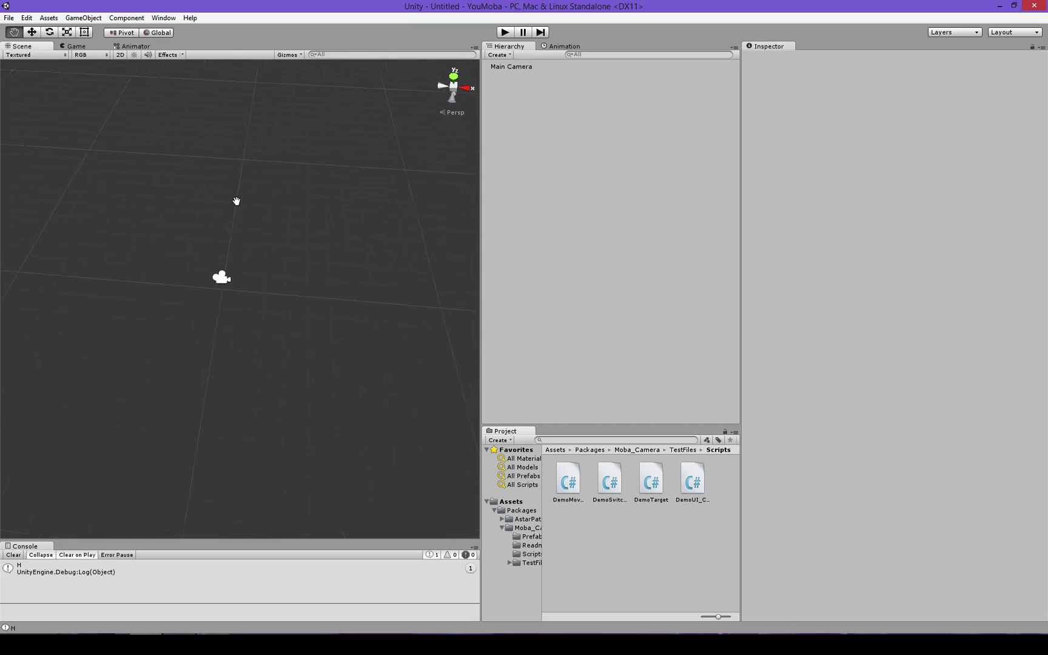
scroll(247, 214, "up", 4)
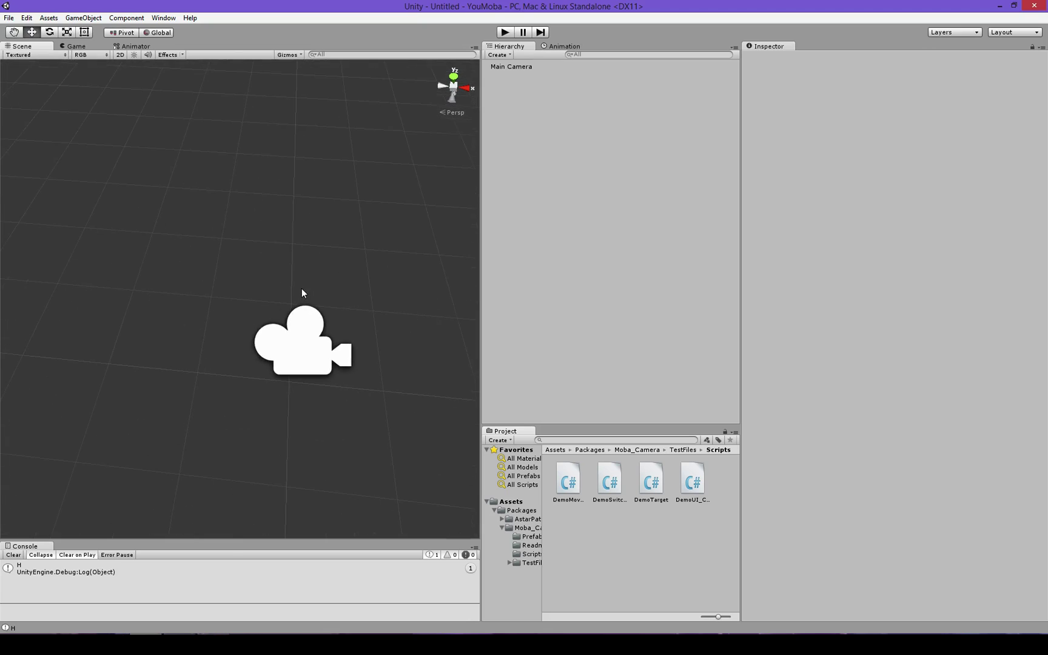
scroll(287, 258, "down", 5)
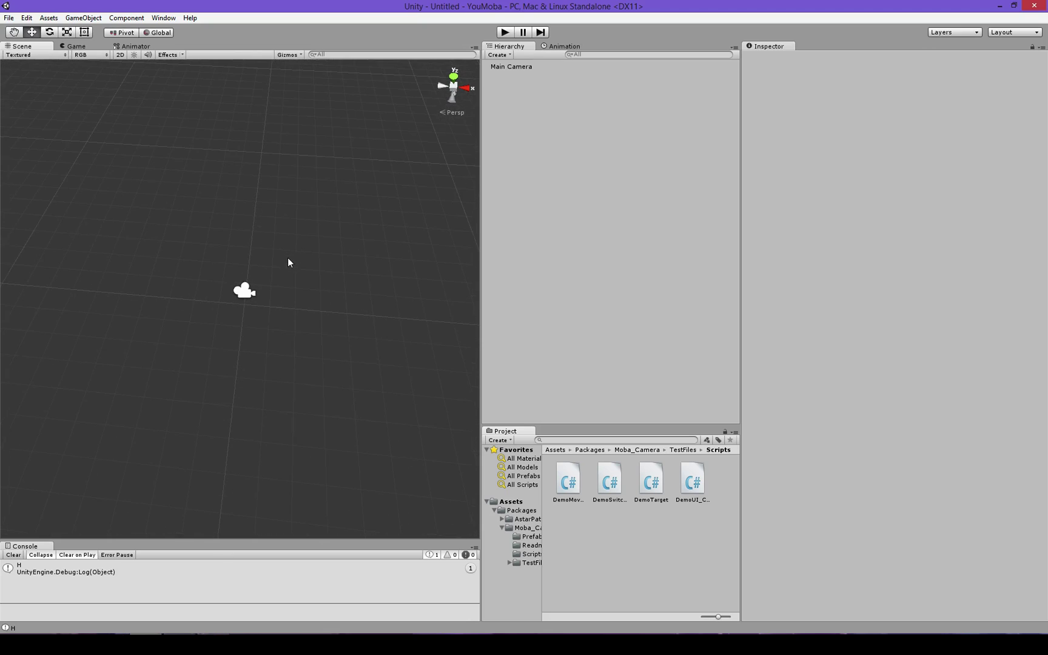